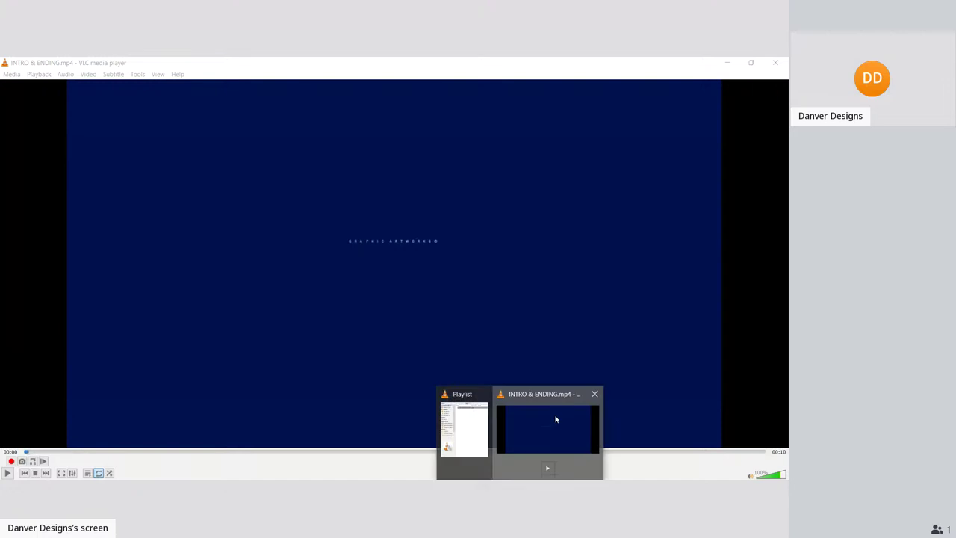
# Bring VLC media player forward and start playing INTRO & ENDING.mp4.
pyautogui.click(532, 430)
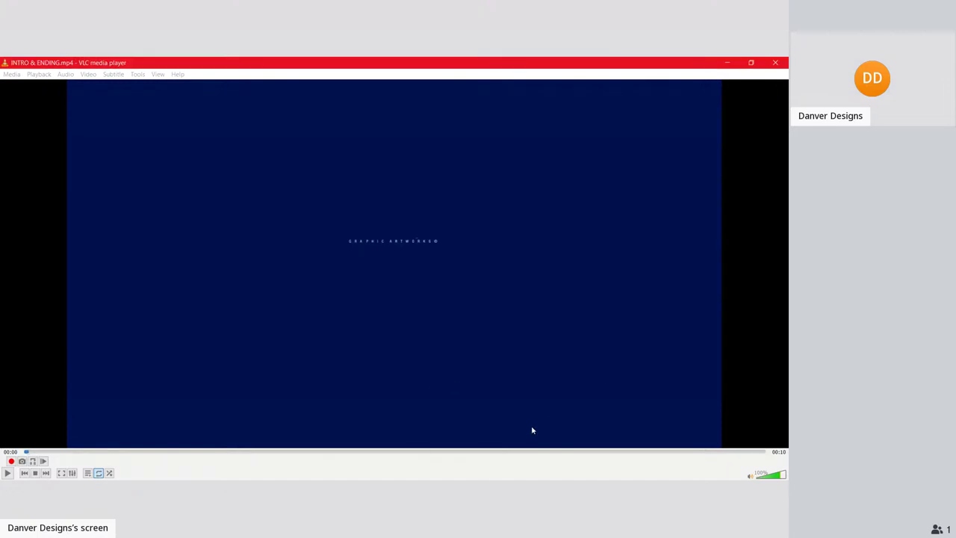
pyautogui.click(7, 472)
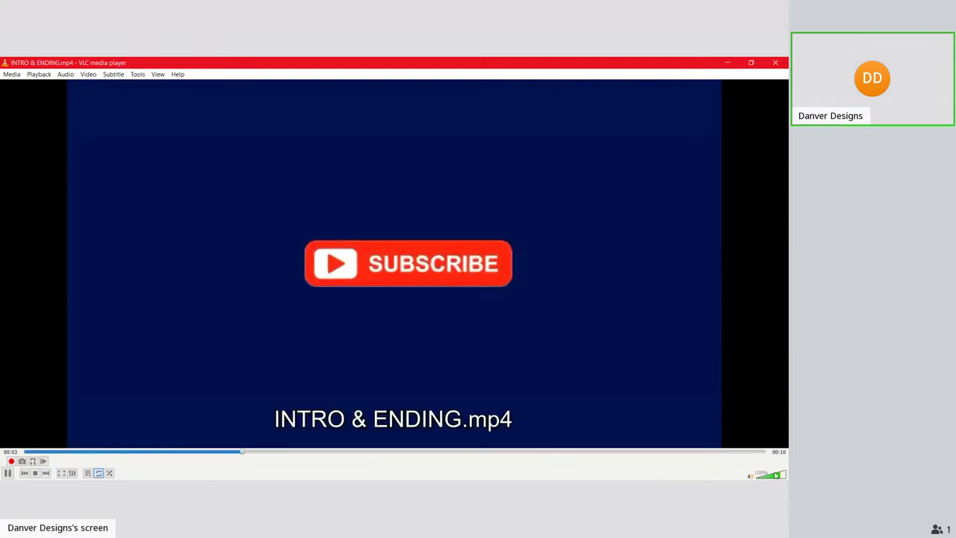
# Set VLC volume to 66% and replay the intro clip from its start.
pyautogui.moveTo(775, 476); pyautogui.dragTo(769, 476)
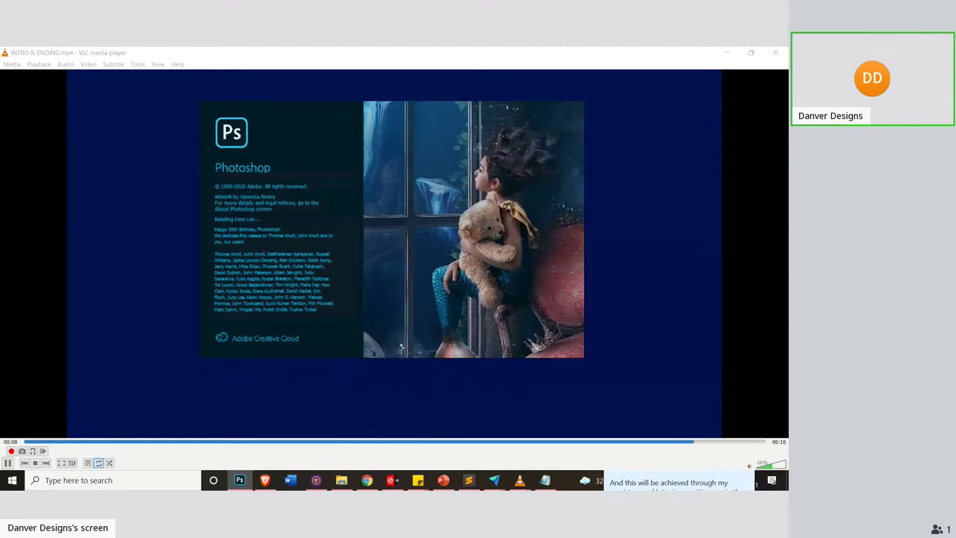
pyautogui.click(399, 348)
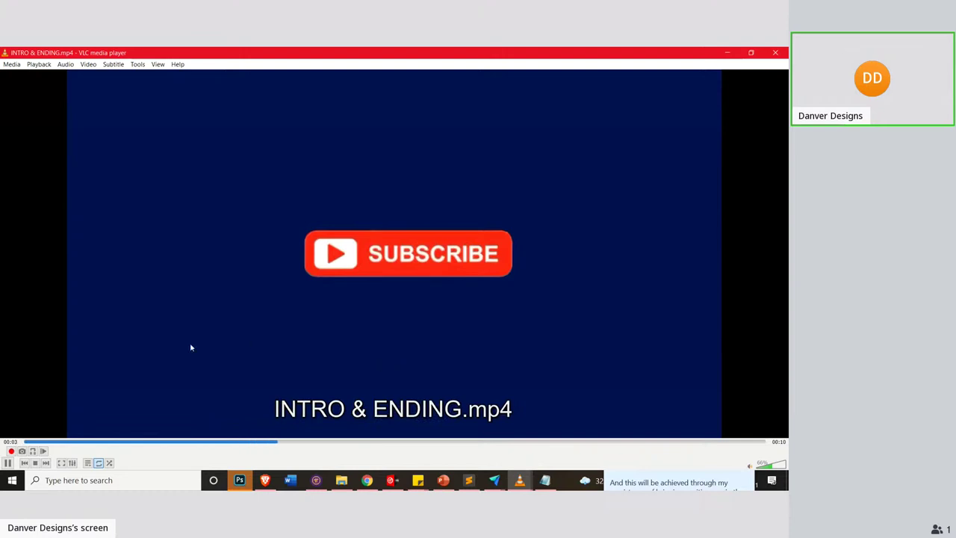
# Switch to Photoshop and open Youtube Cover.psd through the Ctrl+O dialog.
pyautogui.click(239, 480)
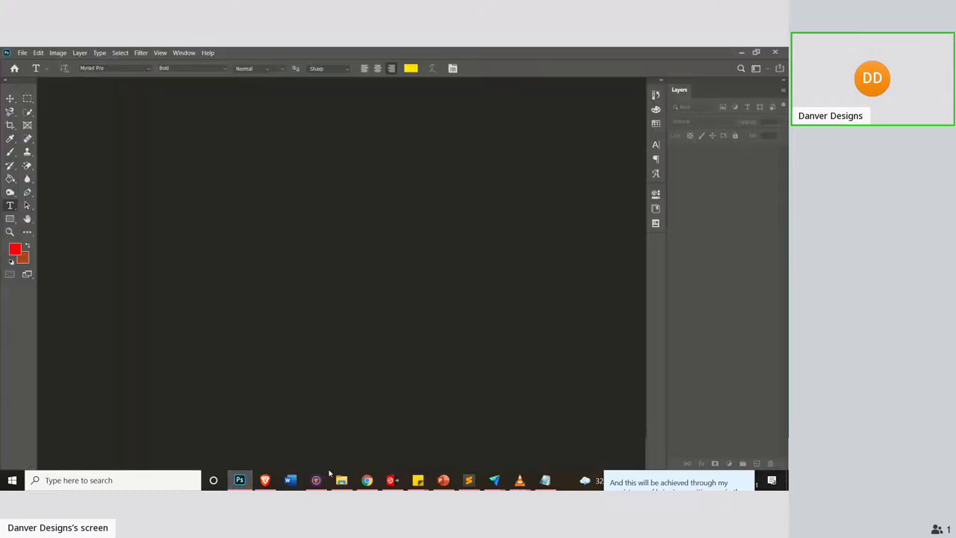
pyautogui.click(23, 54)
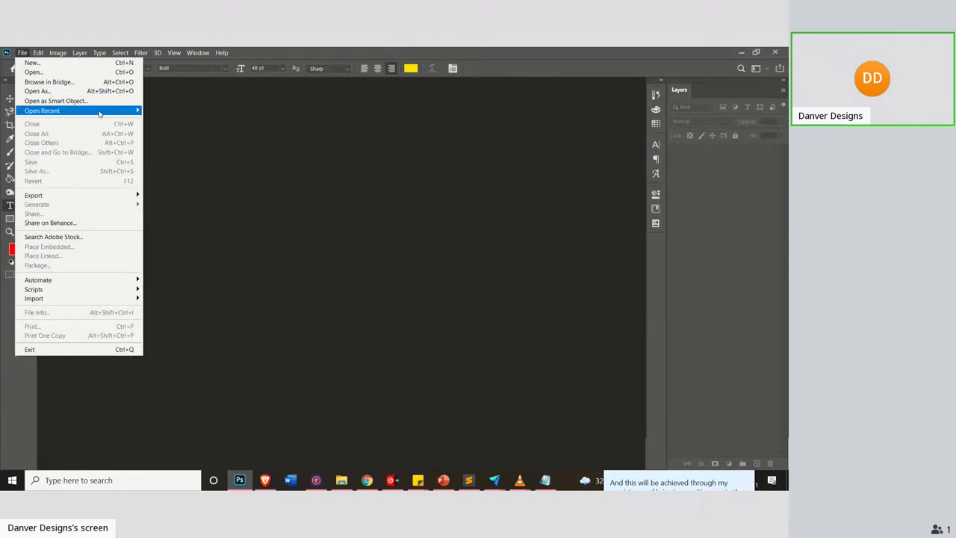
pyautogui.moveTo(42, 111)
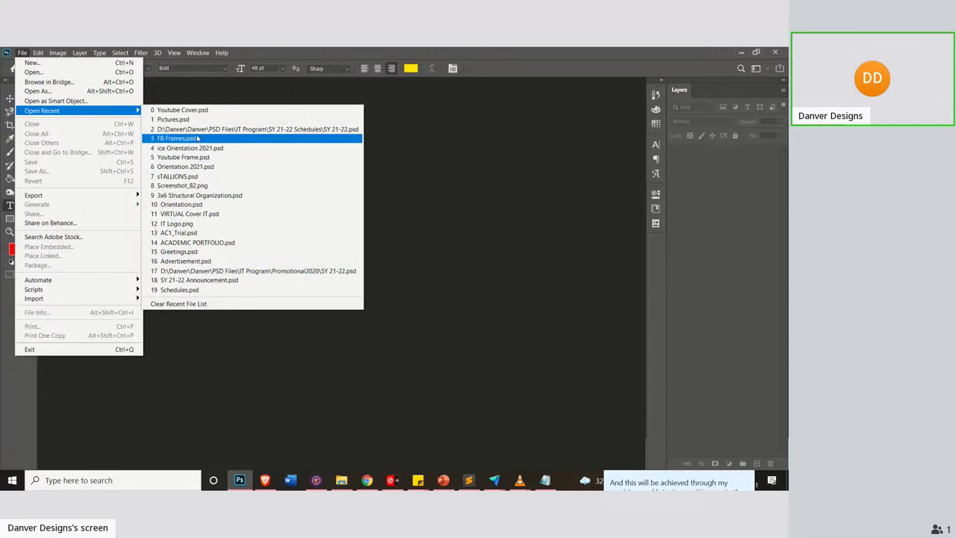
pyautogui.click(422, 187)
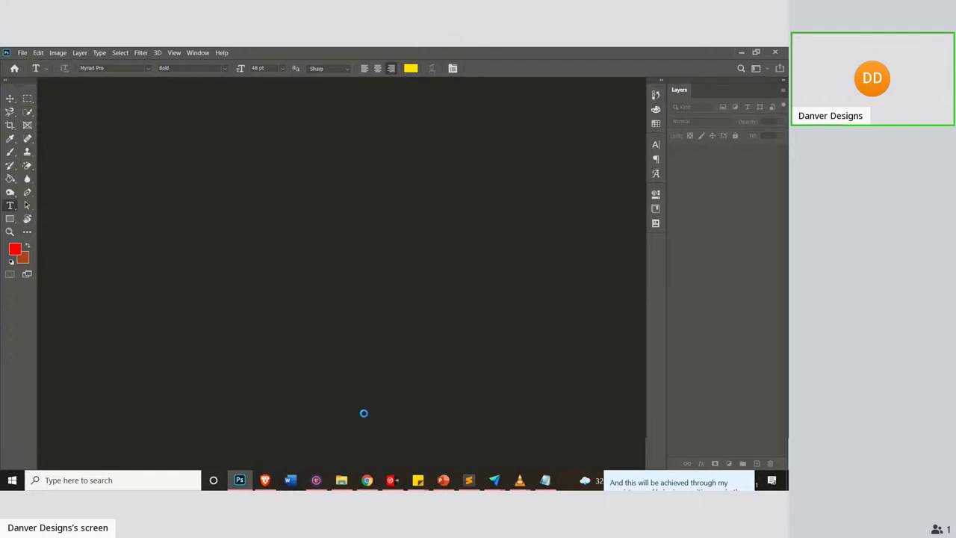
pyautogui.hotkey('ctrl', 'o')
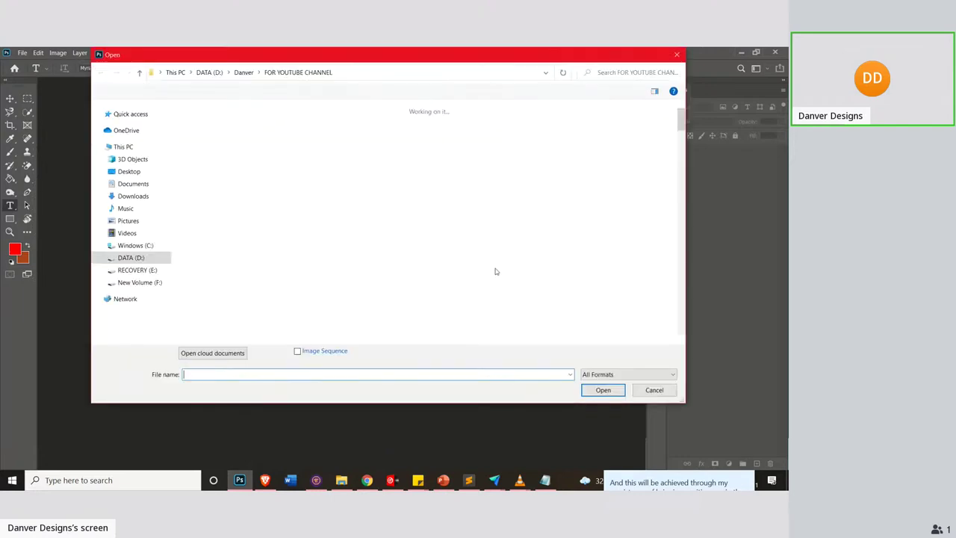
pyautogui.scroll(-1, 504, 249)
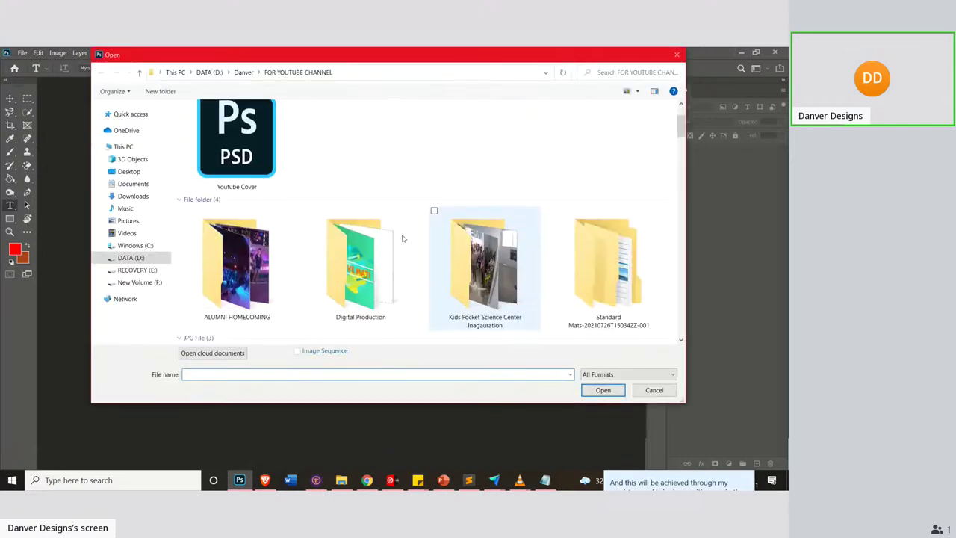
pyautogui.scroll(1, 240, 194)
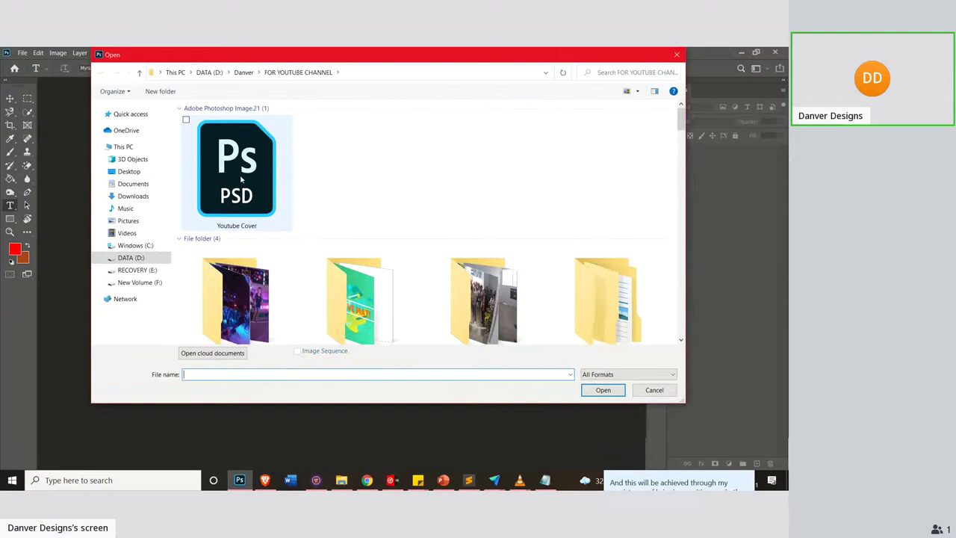
pyautogui.press('Escape')
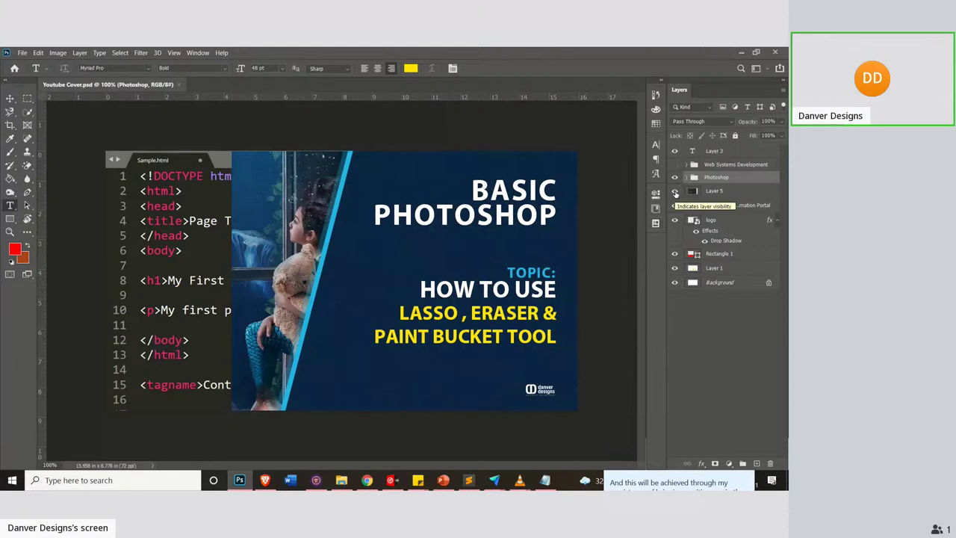
# Toggle Layer 5 and the Photoshop and Web Systems Development groups, then close without saving.
pyautogui.click(686, 177)
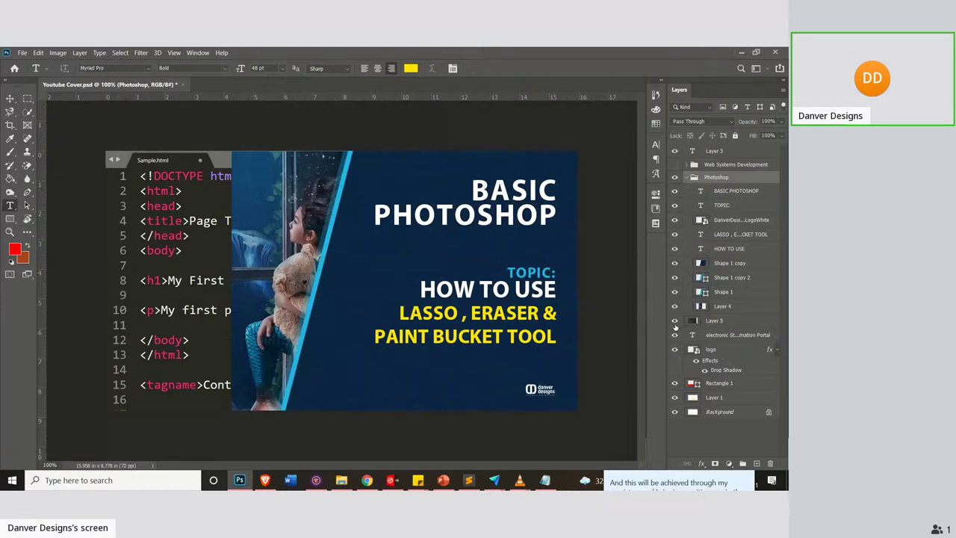
pyautogui.click(675, 321)
pyautogui.click(687, 177)
pyautogui.click(675, 177)
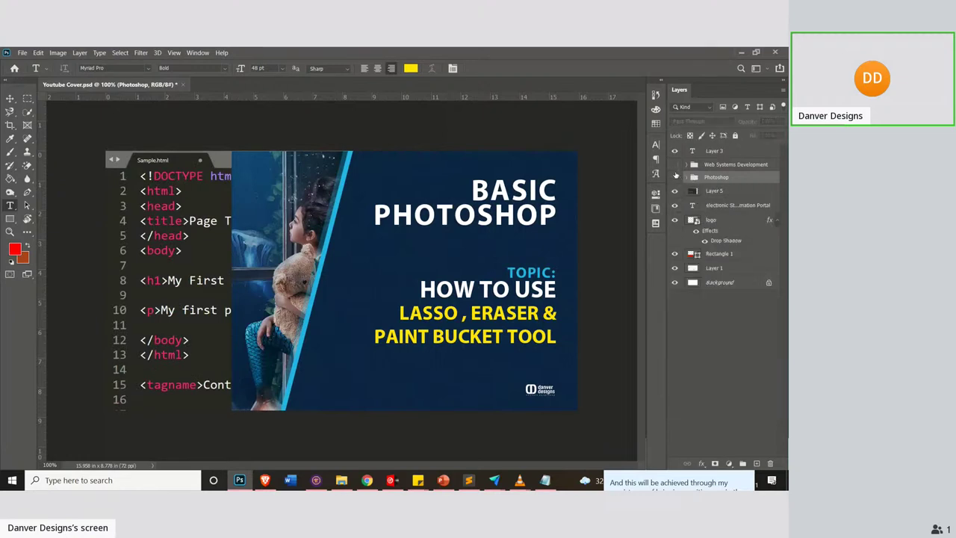
pyautogui.click(675, 165)
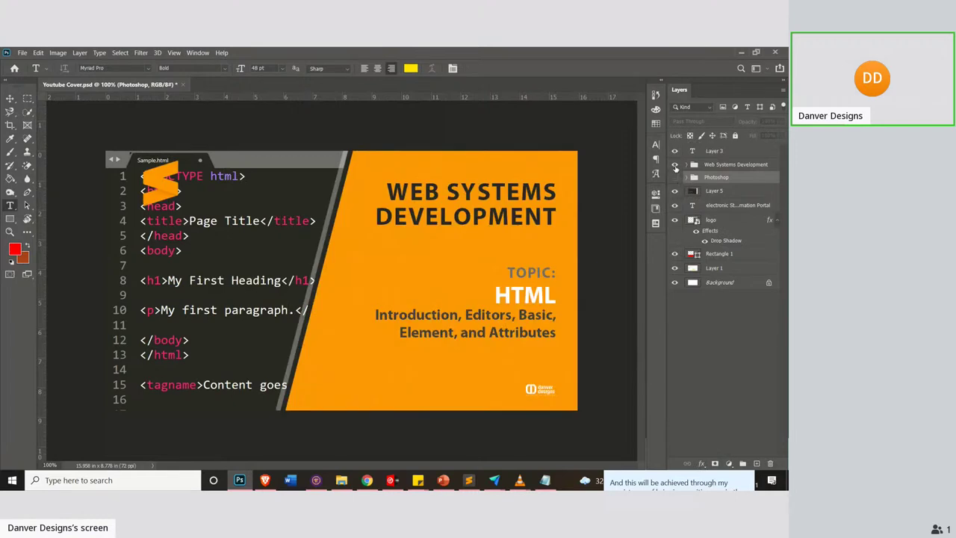
pyautogui.click(675, 165)
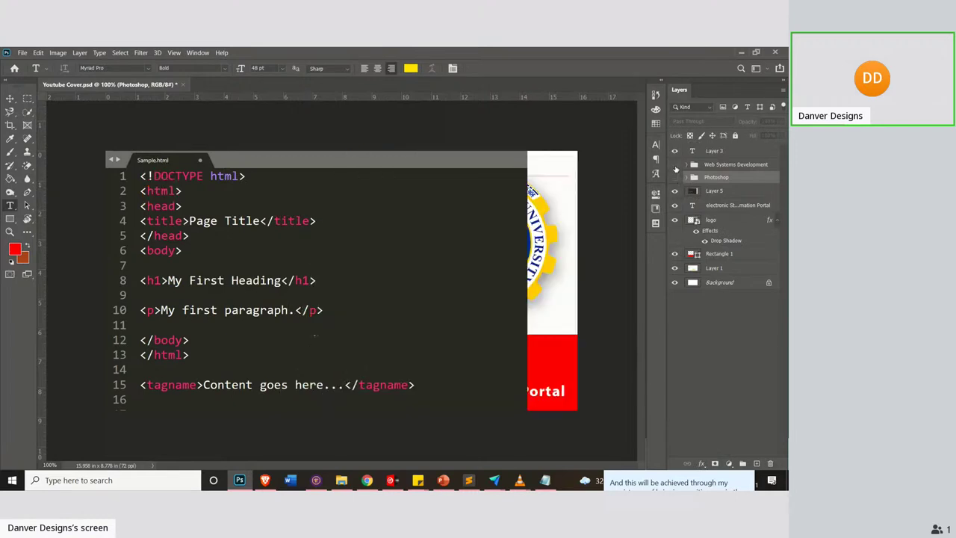
pyautogui.click(186, 86)
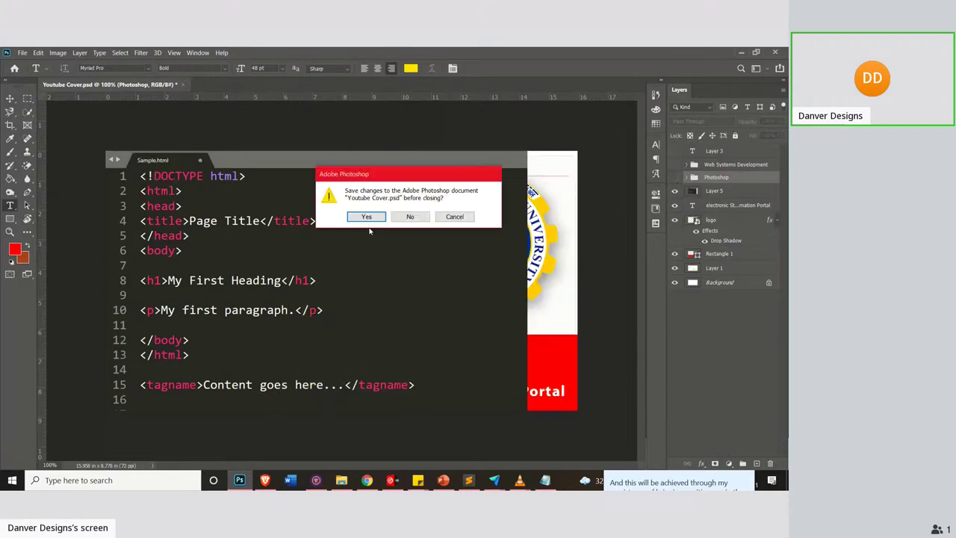
pyautogui.click(410, 217)
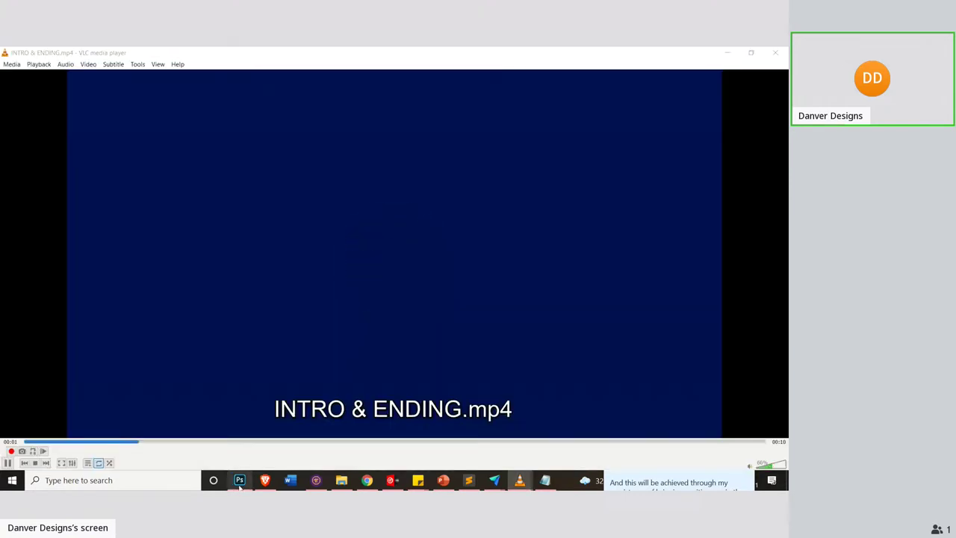
# Return to Photoshop's Open dialog and select Screenshot_86 among the folder's screenshots.
pyautogui.hotkey('ctrl', 'o')
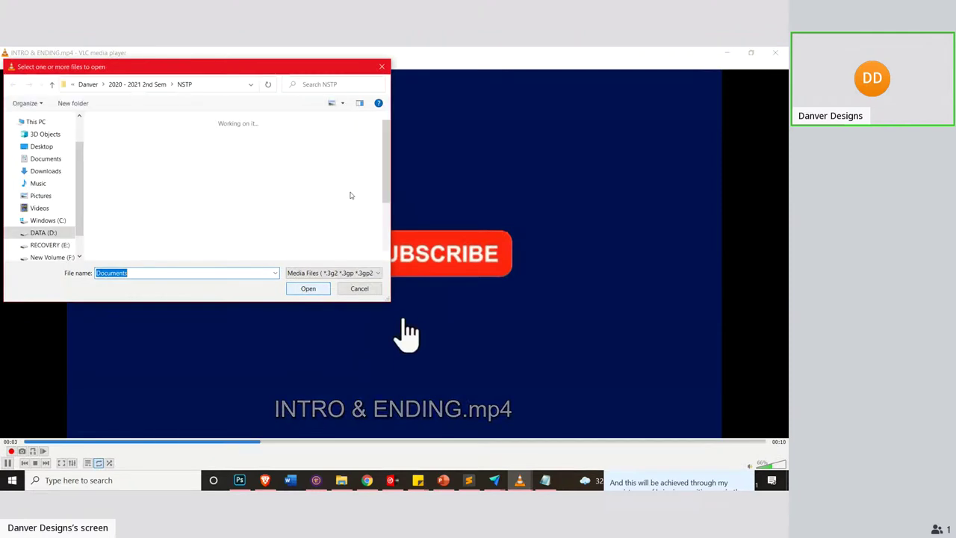
pyautogui.click(382, 66)
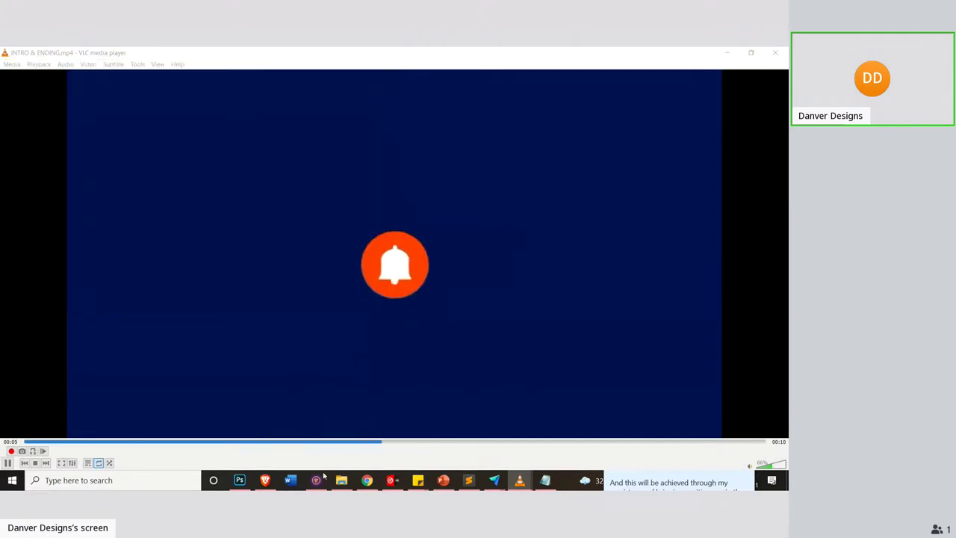
pyautogui.click(238, 481)
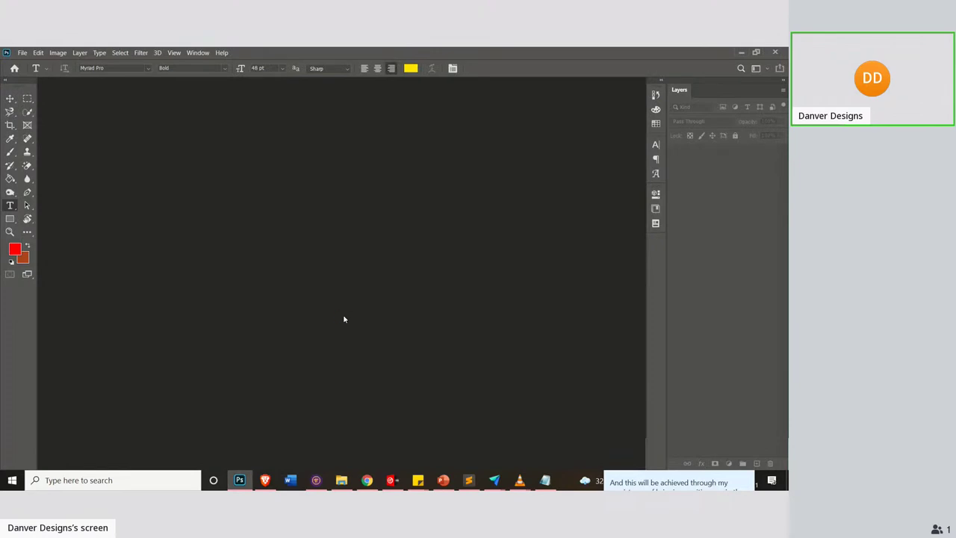
pyautogui.hotkey('alt', 'Tab')
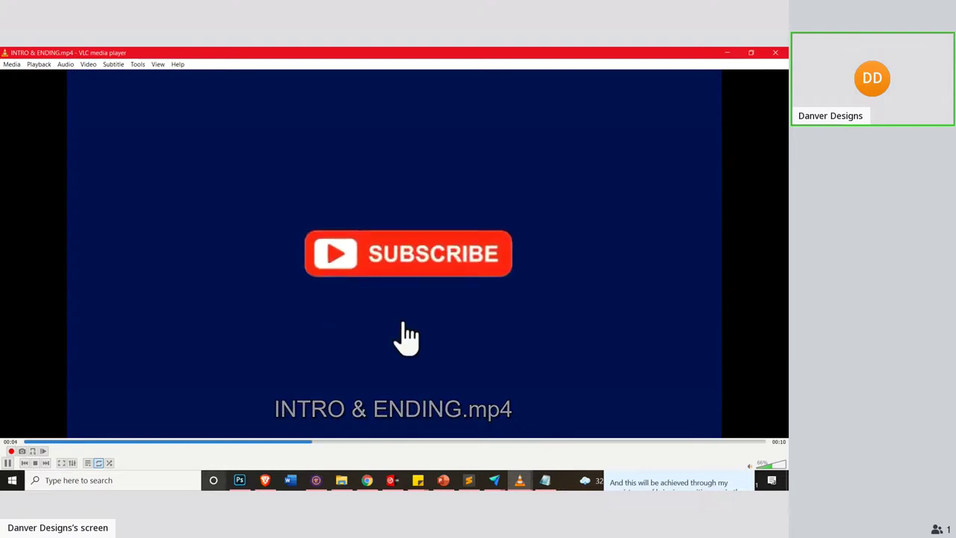
pyautogui.click(239, 480)
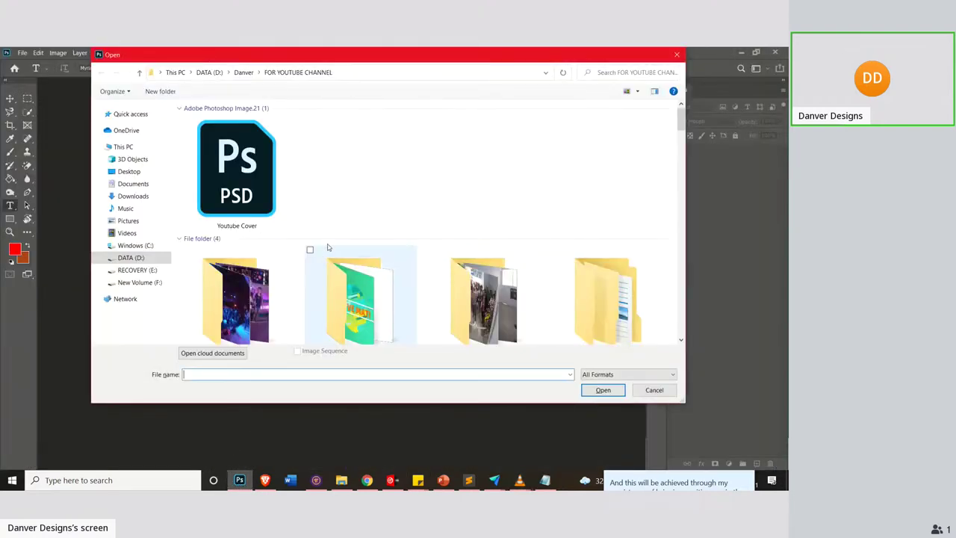
pyautogui.moveTo(681, 119); pyautogui.dragTo(681, 342)
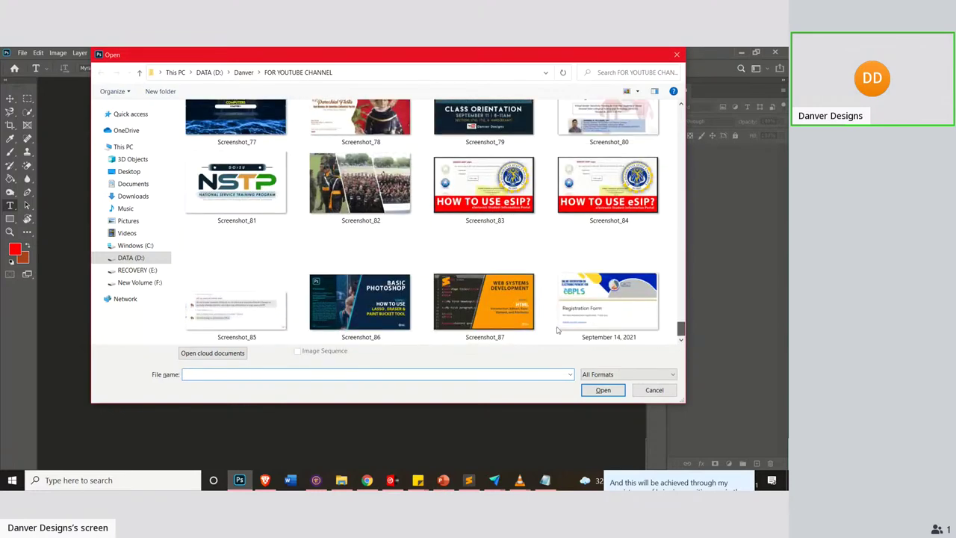
pyautogui.click(361, 299)
# Open Screenshot_86.png in Photoshop.
pyautogui.click(603, 390)
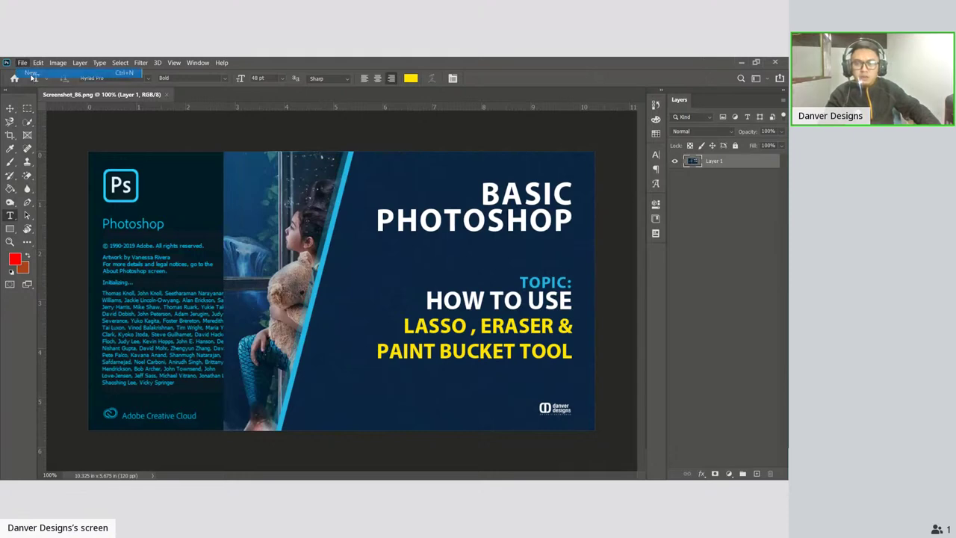
# Create a blank 8.27 x 11.69 in, 300 ppi Untitled-1 document.
pyautogui.click(493, 208)
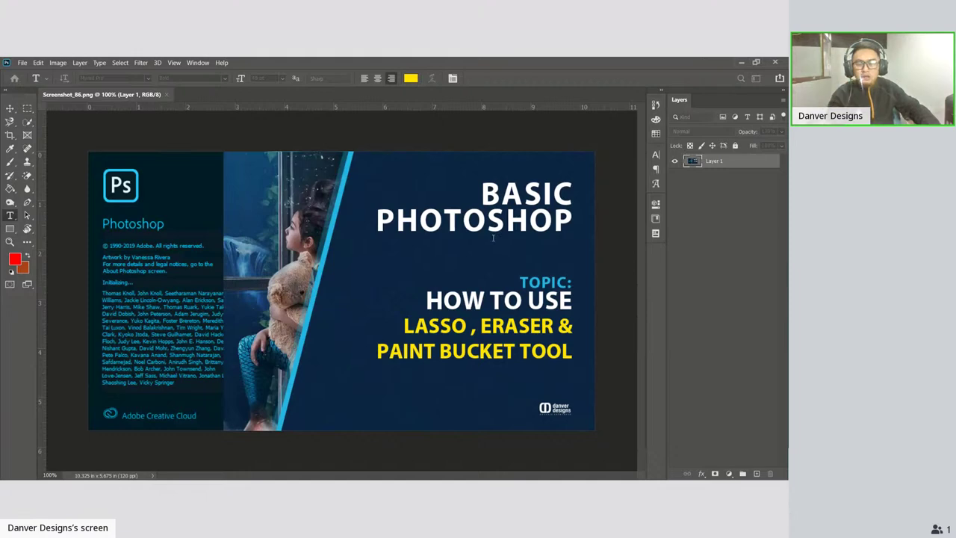
pyautogui.hotkey('ctrl', 'n')
pyautogui.click(538, 415)
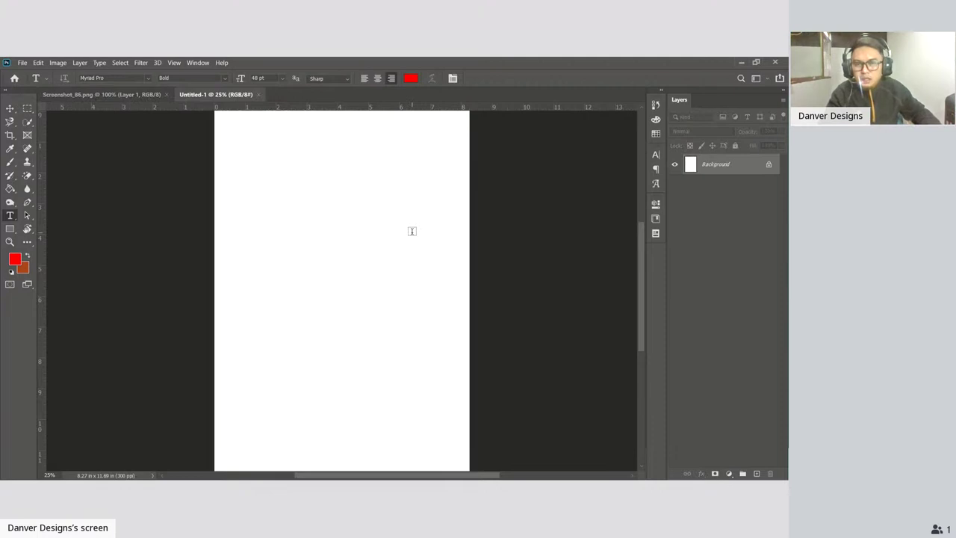
# Check Screenshot_86.png, return to Untitled-1, and pick the Magnetic Lasso tool.
pyautogui.click(117, 95)
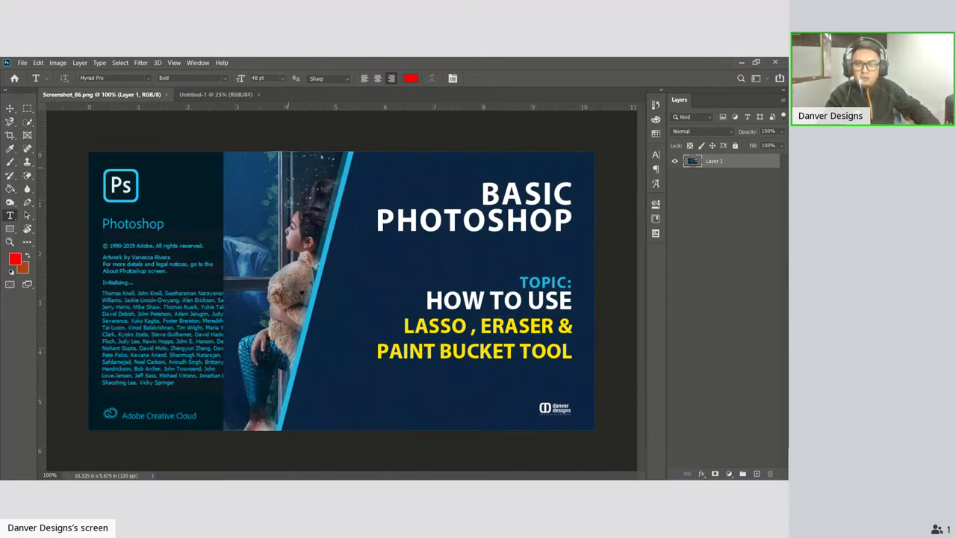
pyautogui.click(215, 94)
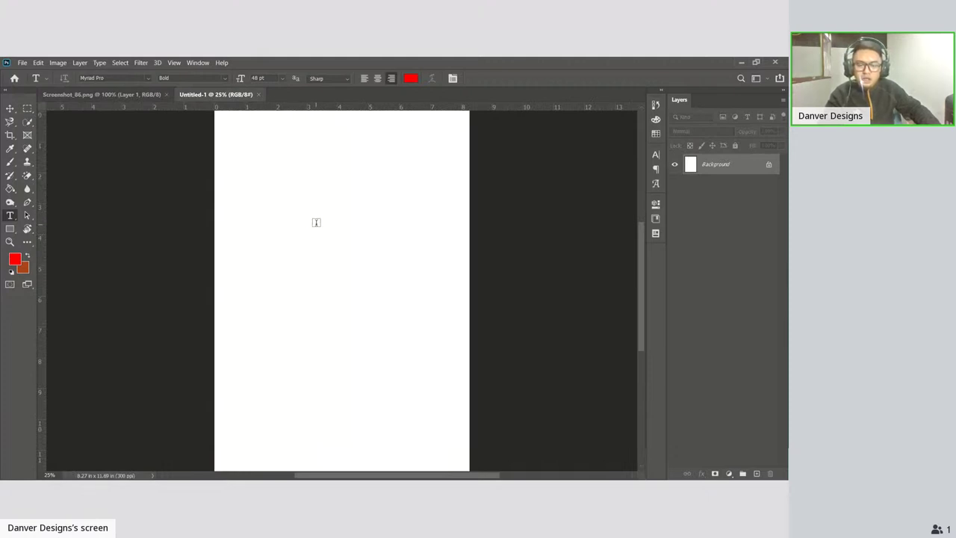
pyautogui.press('l')
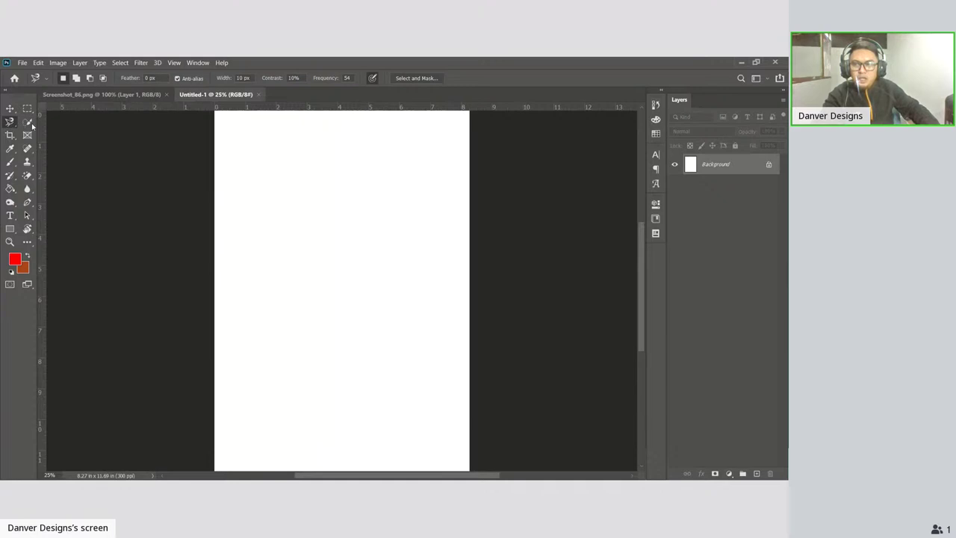
# Cycle from the Magnetic Lasso to the standard Lasso tool with Shift+L.
pyautogui.hotkey('shift', 'l')
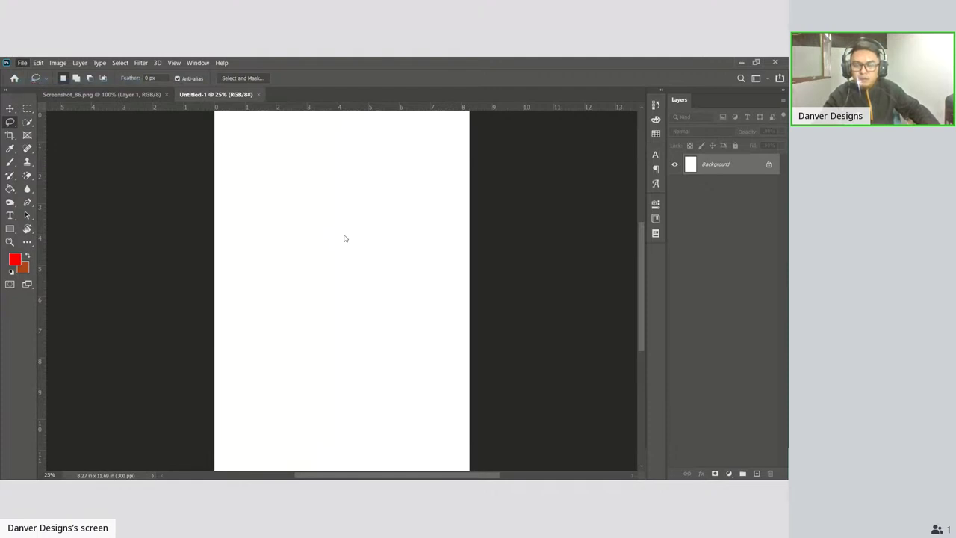
pyautogui.hotkey('ctrl', 'n')
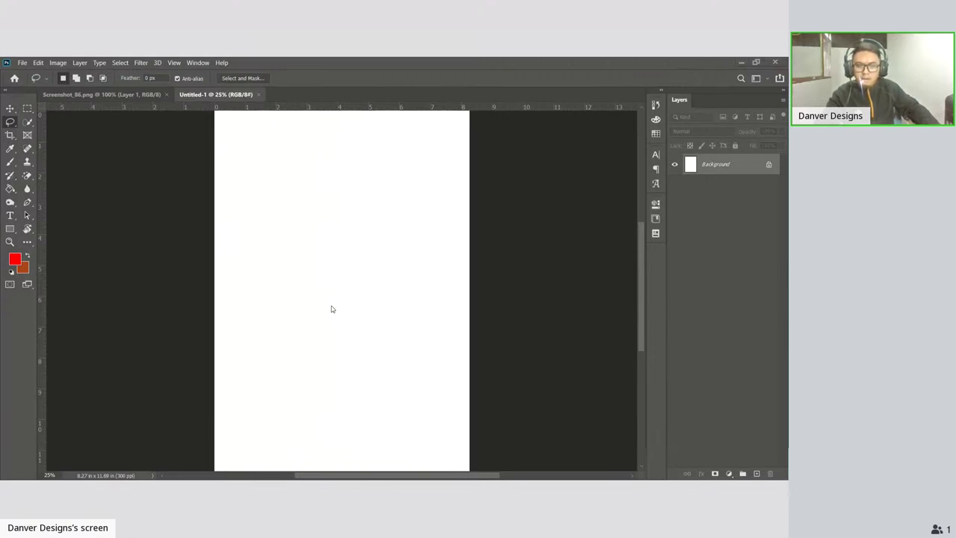
# Paste the red-polo portrait onto new Layer 1 and scale it to about 349%.
pyautogui.click(756, 473)
pyautogui.hotkey('ctrl', 'v')
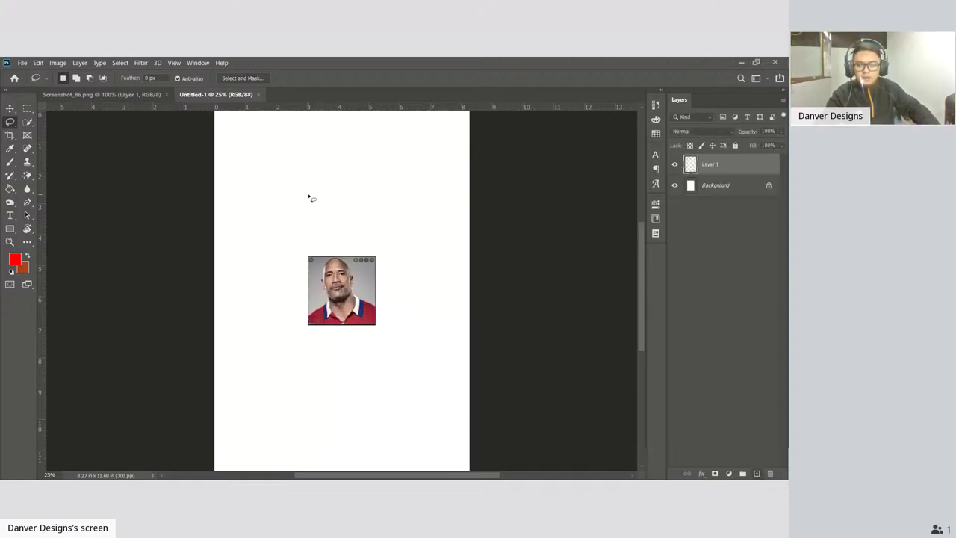
pyautogui.hotkey('ctrl', 't')
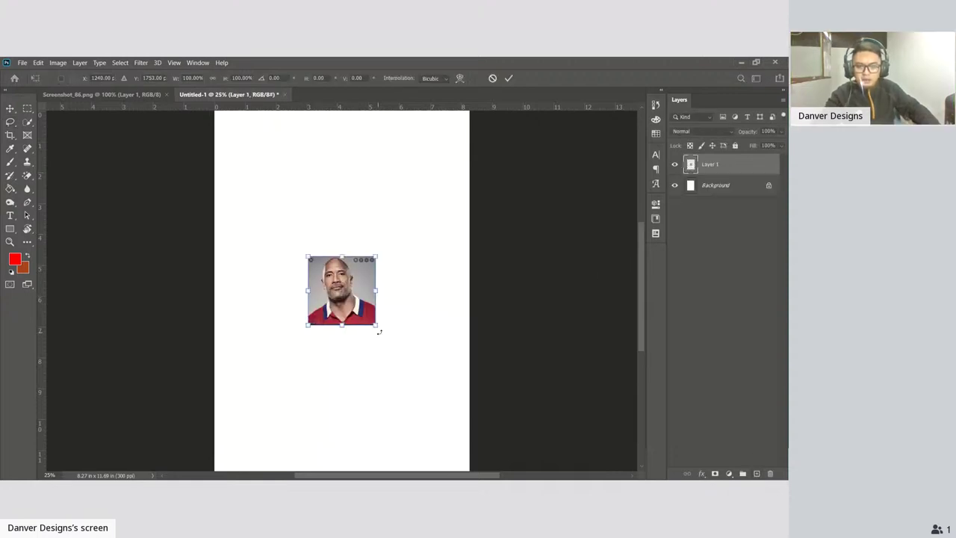
pyautogui.moveTo(376, 324); pyautogui.dragTo(463, 415)
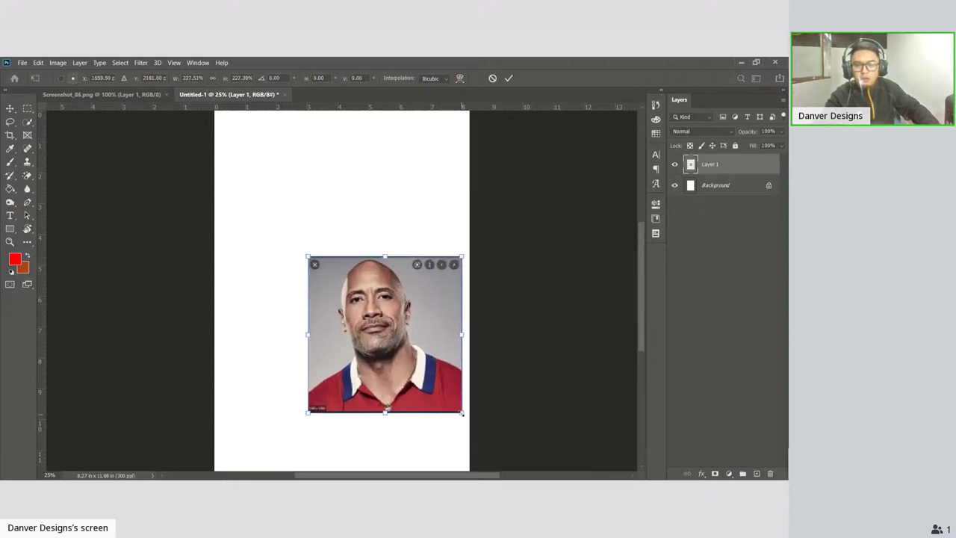
pyautogui.moveTo(316, 258); pyautogui.dragTo(233, 165)
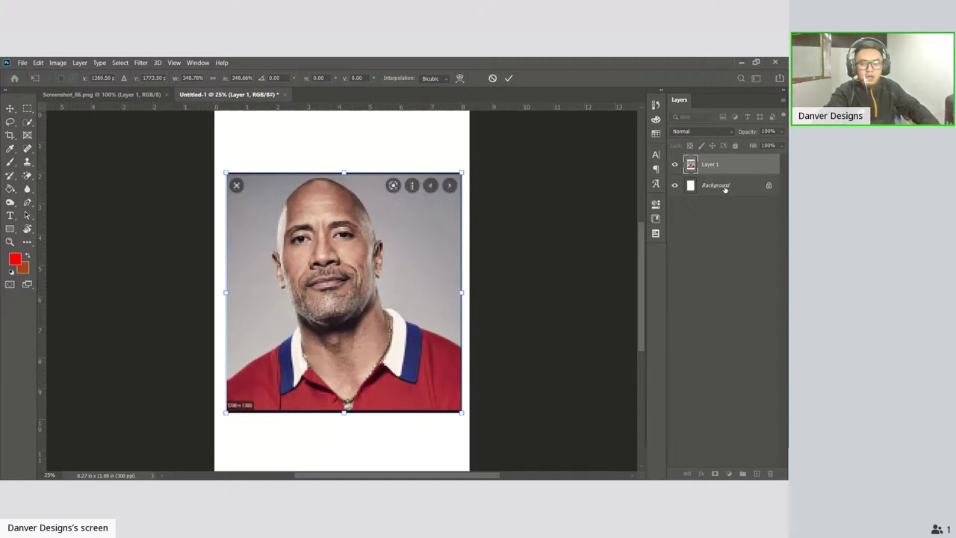
pyautogui.press('Return')
pyautogui.press('l')
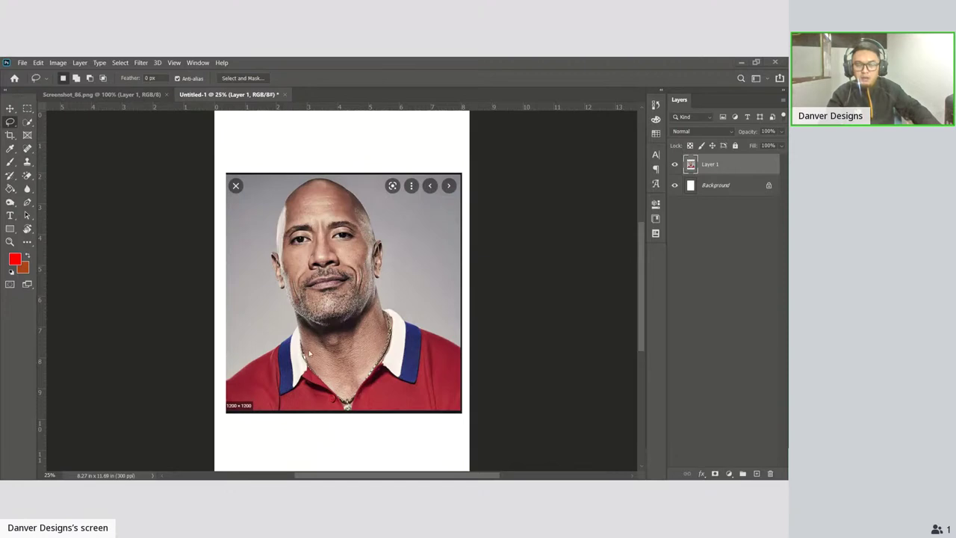
# Zoom the view to about 59%, centred on the portrait's face.
pyautogui.scroll(1, 301, 323)
pyautogui.scroll(1, 301, 322)
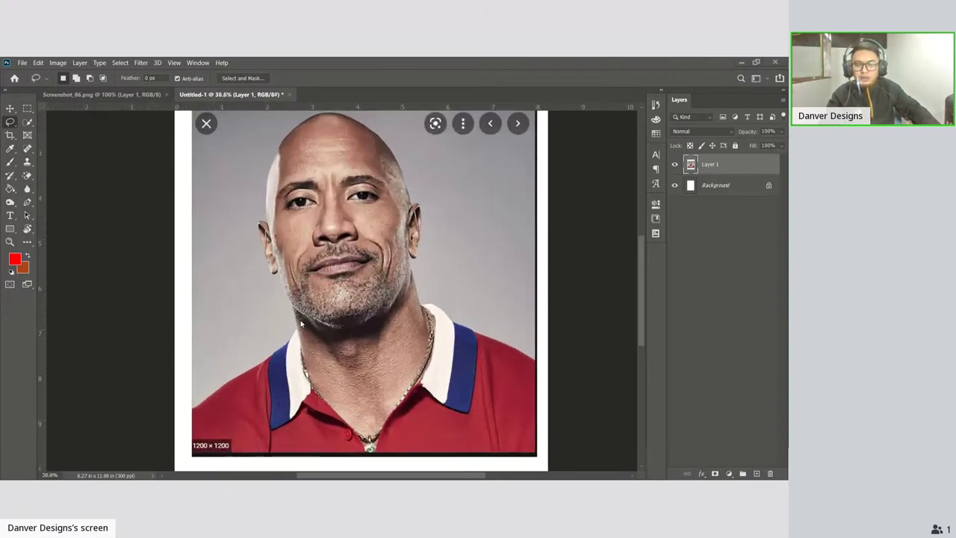
pyautogui.scroll(1, 301, 323)
pyautogui.scroll(1, 301, 323)
pyautogui.scroll(-1, 301, 323)
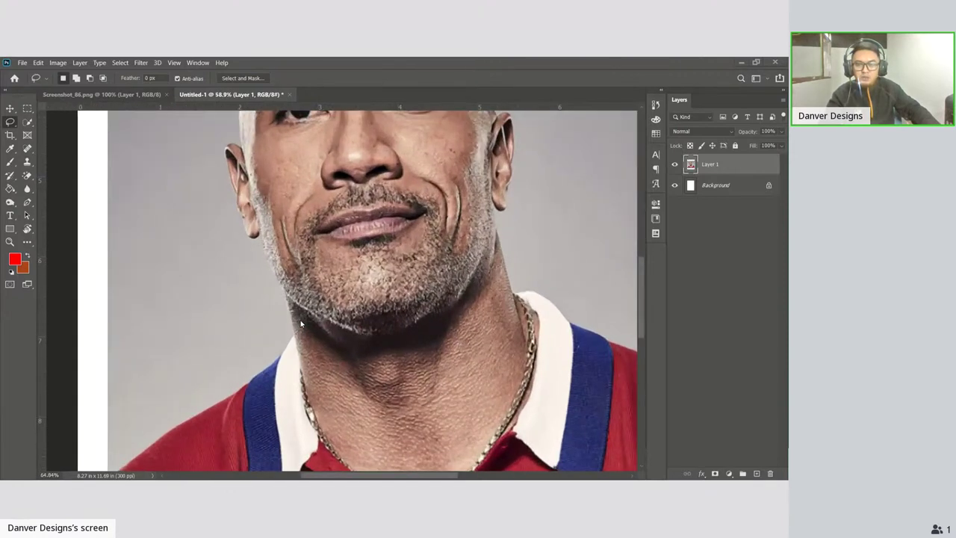
pyautogui.scroll(2, 300, 323)
pyautogui.scroll(-2, 301, 323)
pyautogui.scroll(-2, 301, 323)
pyautogui.scroll(-1, 300, 323)
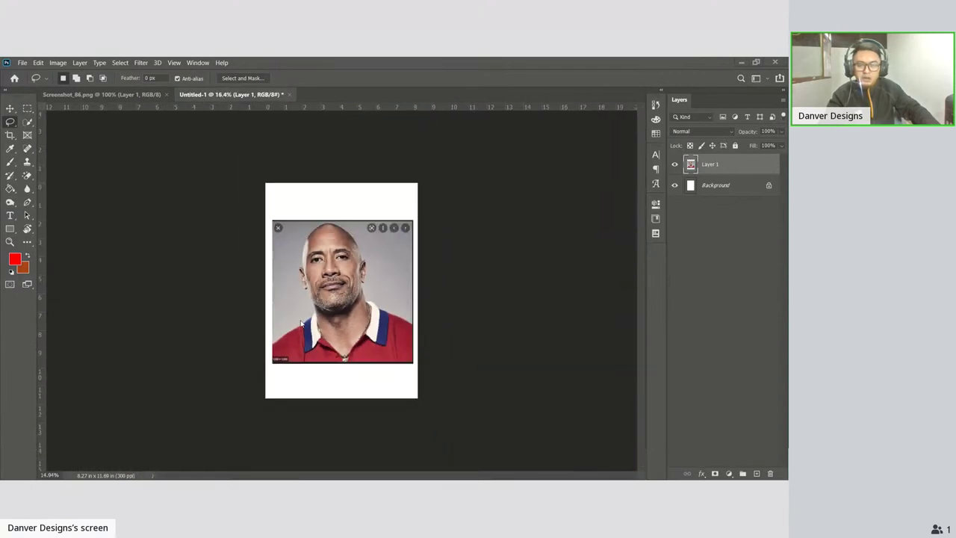
pyautogui.scroll(-1, 301, 323)
pyautogui.scroll(-2, 301, 322)
pyautogui.scroll(1, 301, 322)
pyautogui.scroll(2, 301, 322)
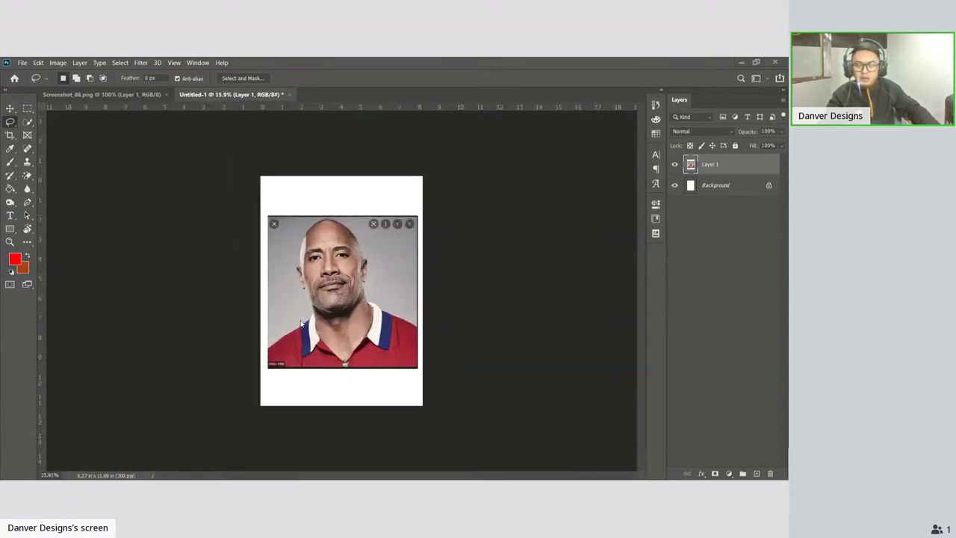
pyautogui.scroll(1, 301, 322)
pyautogui.scroll(1, 301, 323)
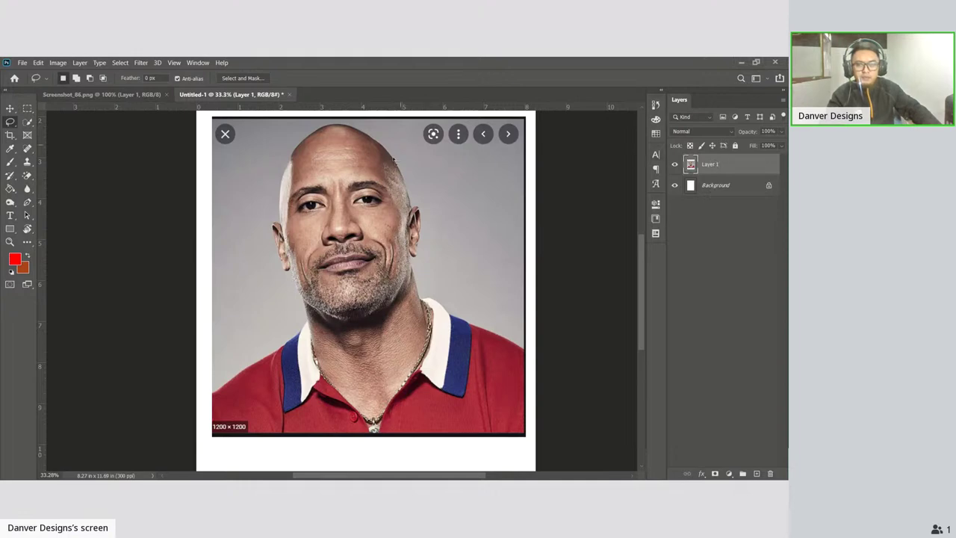
pyautogui.hotkey('ctrl', '-')
pyautogui.hotkey('ctrl', '+')
pyautogui.hotkey('ctrl', '+')
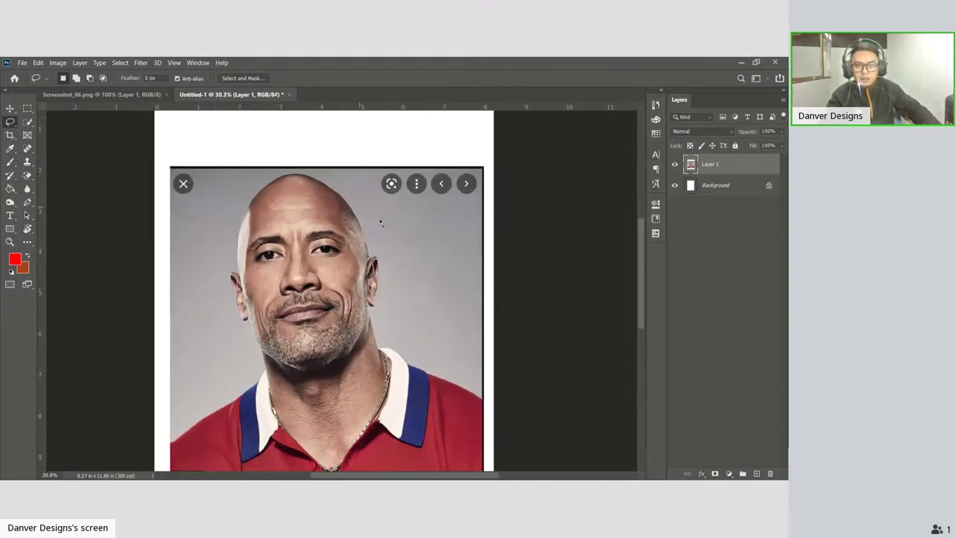
pyautogui.scroll(1, 380, 222)
pyautogui.scroll(1, 380, 222)
pyautogui.scroll(1, 380, 222)
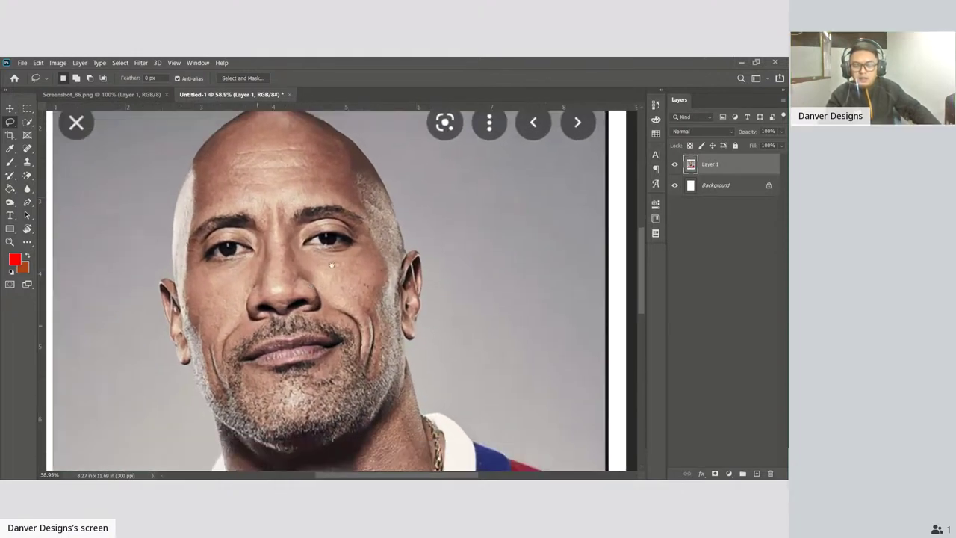
pyautogui.scroll(-3, 380, 217)
# Zoom to about 126% on the left shoulder and lasso the grey area above the shirt.
pyautogui.moveTo(380, 215)
pyautogui.mouseDown()
pyautogui.moveTo(352, 264)
pyautogui.moveTo(314, 271)
pyautogui.moveTo(405, 294)
pyautogui.moveTo(209, 257)
pyautogui.moveTo(385, 275)
pyautogui.moveTo(187, 280)
pyautogui.moveTo(297, 283)
pyautogui.moveTo(281, 296)
pyautogui.moveTo(315, 300)
pyautogui.moveTo(311, 310)
pyautogui.moveTo(277, 311)
pyautogui.mouseUp()
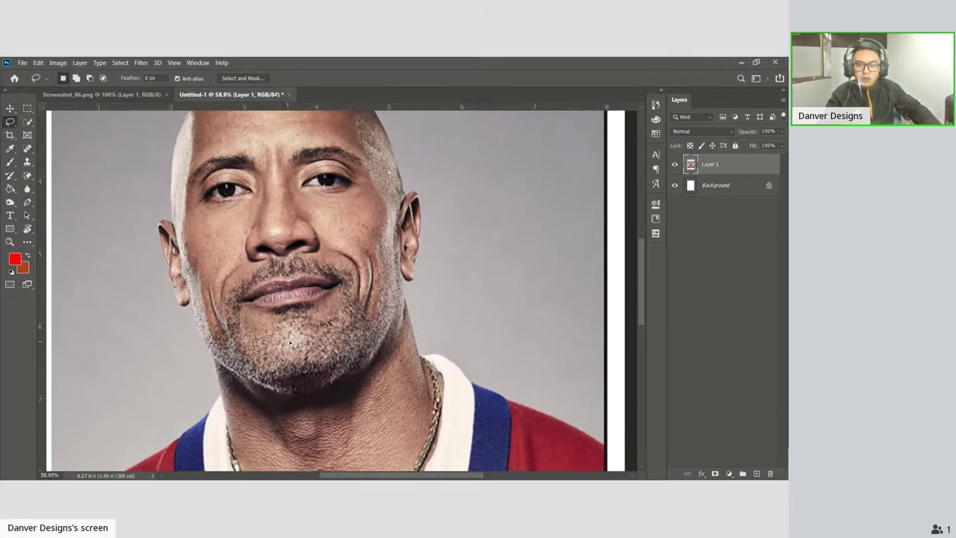
pyautogui.moveTo(282, 333)
pyautogui.mouseDown()
pyautogui.moveTo(275, 303)
pyautogui.moveTo(334, 314)
pyautogui.moveTo(352, 251)
pyautogui.moveTo(215, 292)
pyautogui.moveTo(448, 306)
pyautogui.moveTo(401, 306)
pyautogui.moveTo(263, 248)
pyautogui.moveTo(326, 319)
pyautogui.moveTo(307, 255)
pyautogui.moveTo(331, 251)
pyautogui.mouseUp()
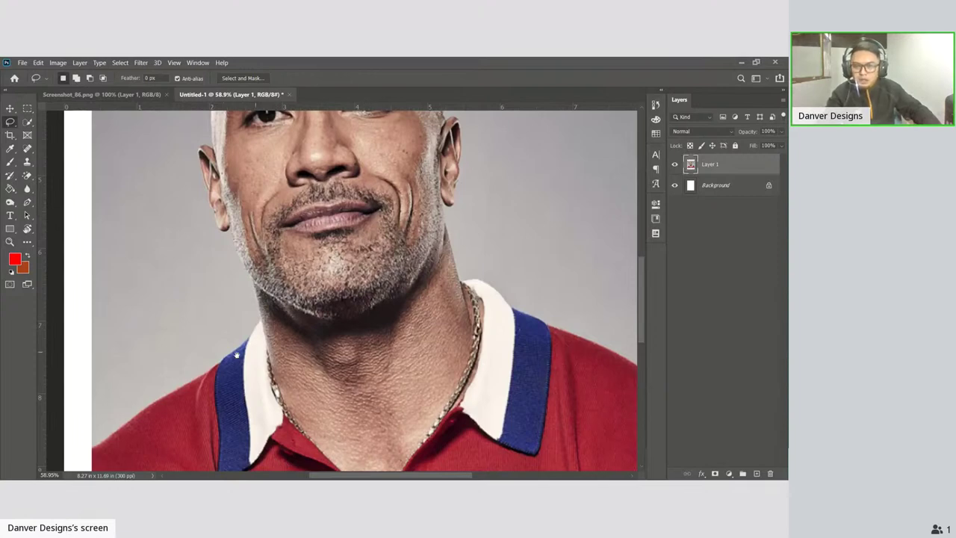
pyautogui.hscroll(-3, 284, 313)
pyautogui.scroll(-2, 284, 313)
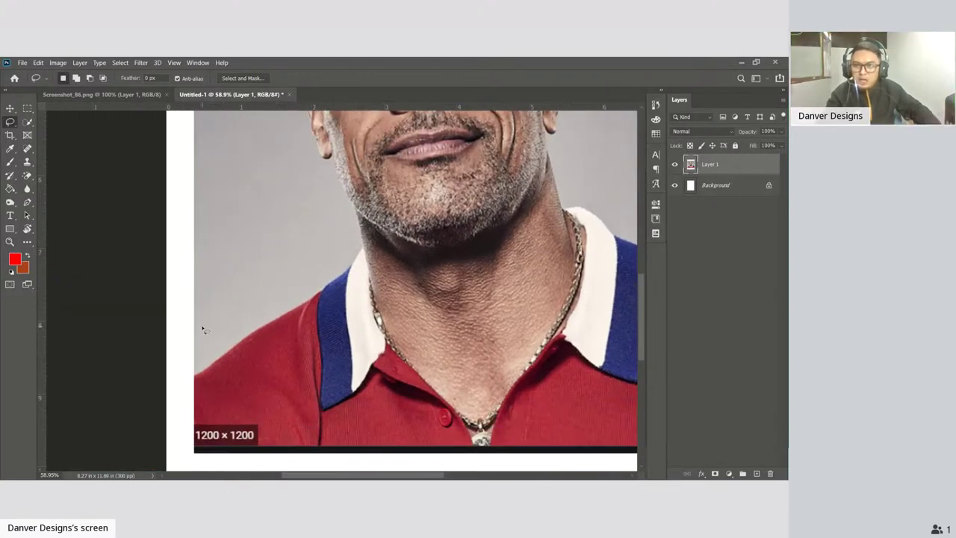
pyautogui.scroll(3, 204, 326)
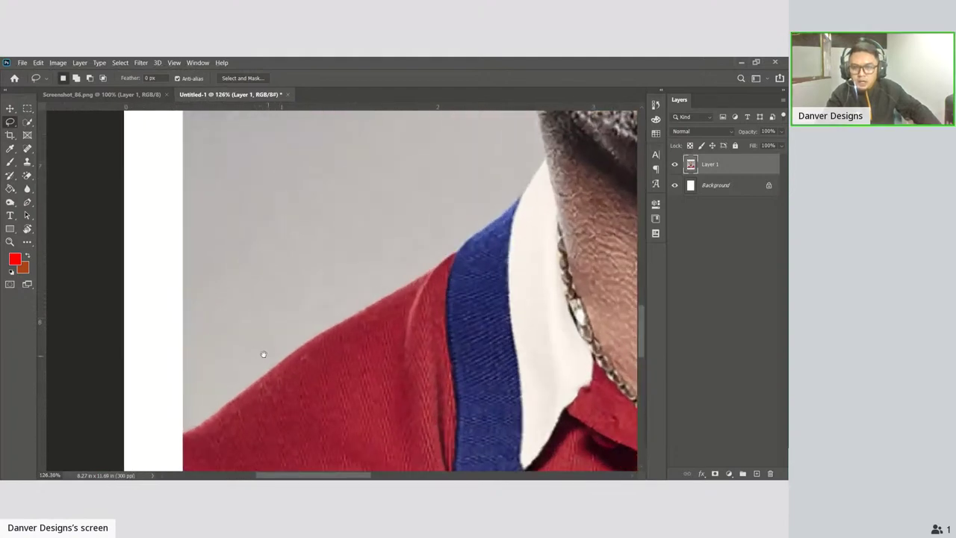
pyautogui.moveTo(262, 351)
pyautogui.mouseDown()
pyautogui.moveTo(230, 314)
pyautogui.moveTo(179, 292)
pyautogui.mouseUp()
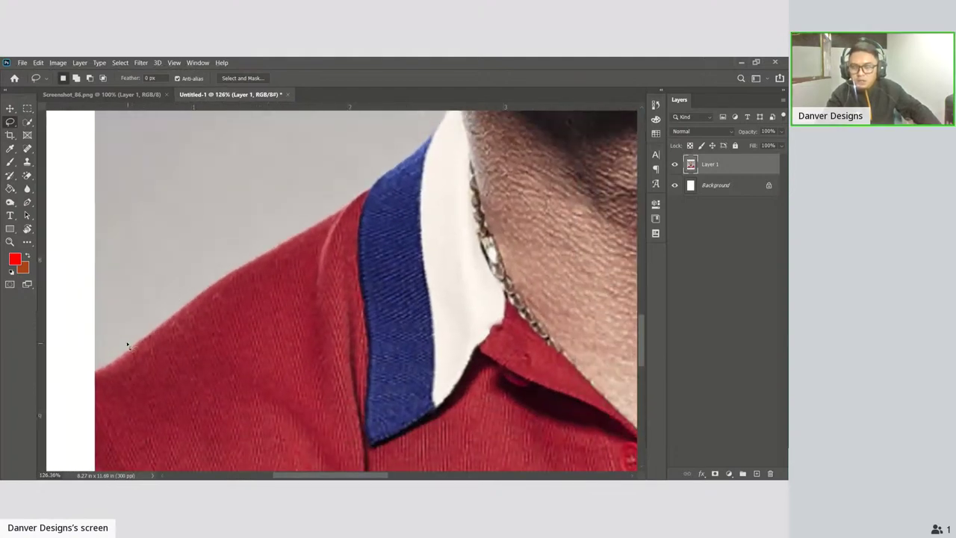
pyautogui.moveTo(226, 230); pyautogui.dragTo(222, 243)
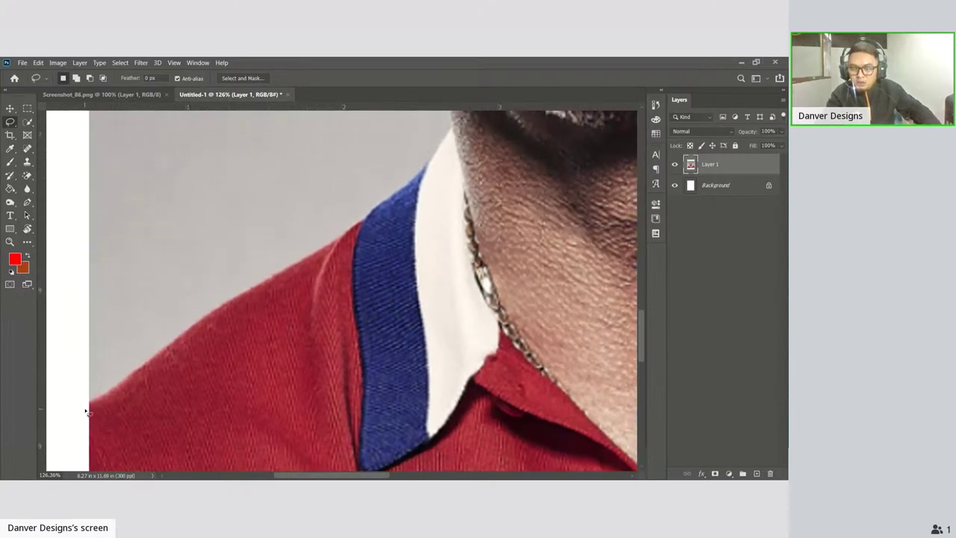
pyautogui.moveTo(89, 411)
pyautogui.mouseDown()
pyautogui.moveTo(192, 332)
pyautogui.moveTo(381, 211)
pyautogui.moveTo(345, 167)
pyautogui.moveTo(235, 157)
pyautogui.moveTo(84, 196)
pyautogui.moveTo(90, 282)
pyautogui.moveTo(70, 315)
pyautogui.moveTo(86, 410)
pyautogui.mouseUp()
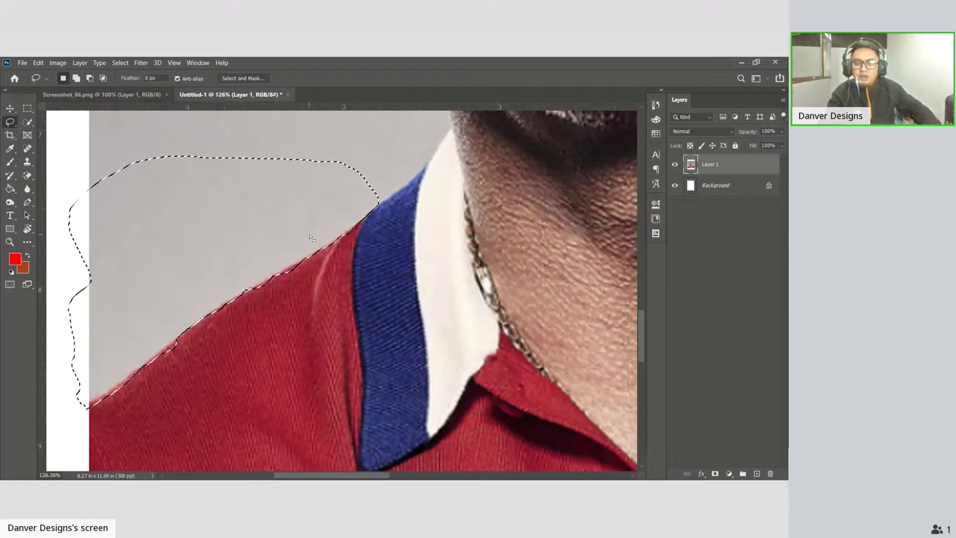
# Fill the lassoed grey patch above the left shoulder with white and deselect.
pyautogui.press('Delete')
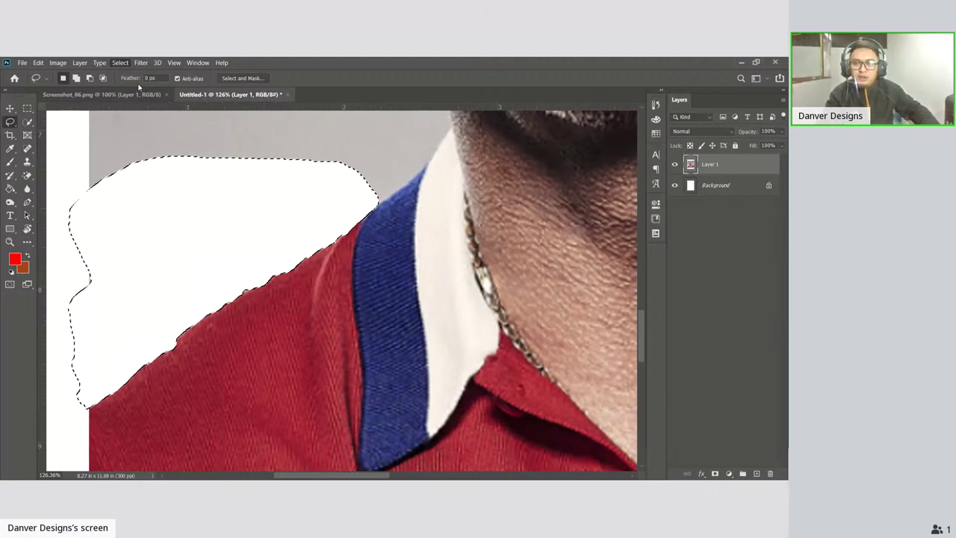
pyautogui.hotkey('ctrl', 'd')
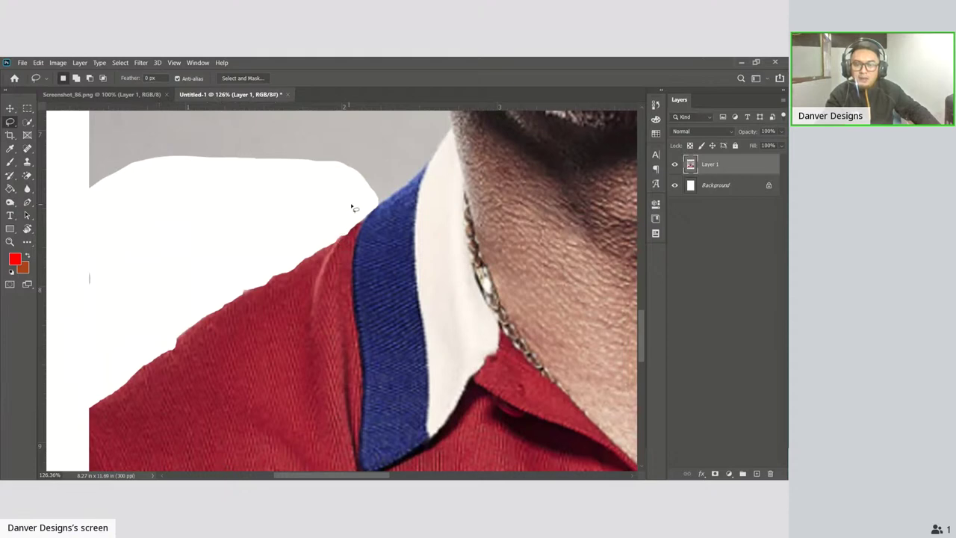
# Lasso the grey wedge beside the neck, fill it white, and switch to the Polygonal Lasso.
pyautogui.moveTo(367, 205)
pyautogui.mouseDown()
pyautogui.moveTo(408, 202)
pyautogui.moveTo(348, 259)
pyautogui.moveTo(422, 186)
pyautogui.moveTo(385, 215)
pyautogui.moveTo(378, 177)
pyautogui.moveTo(343, 133)
pyautogui.mouseUp()
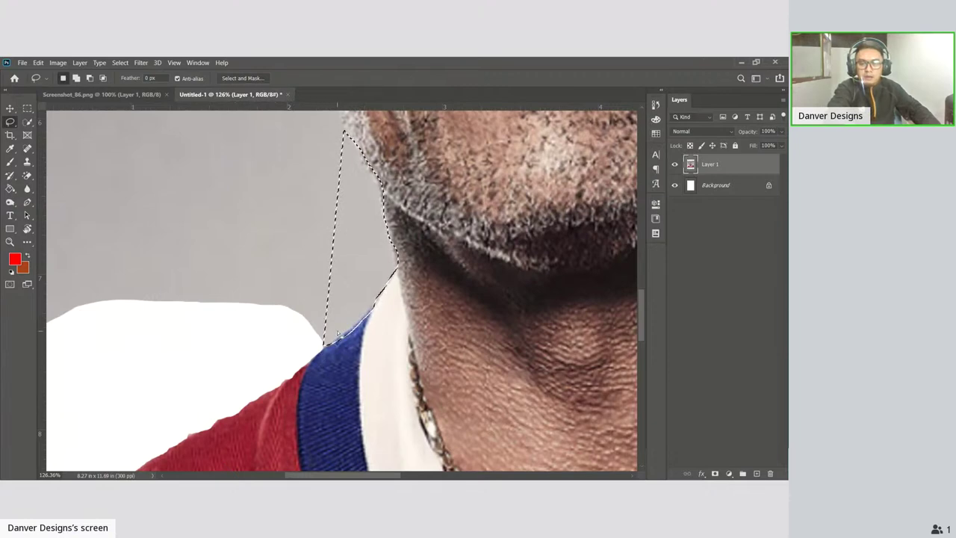
pyautogui.press('Delete')
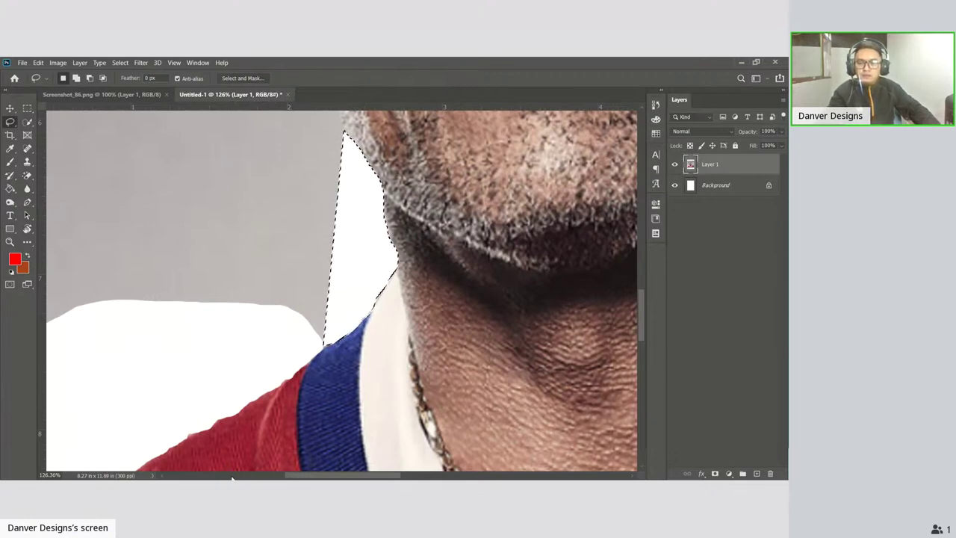
pyautogui.hotkey('ctrl', 'd')
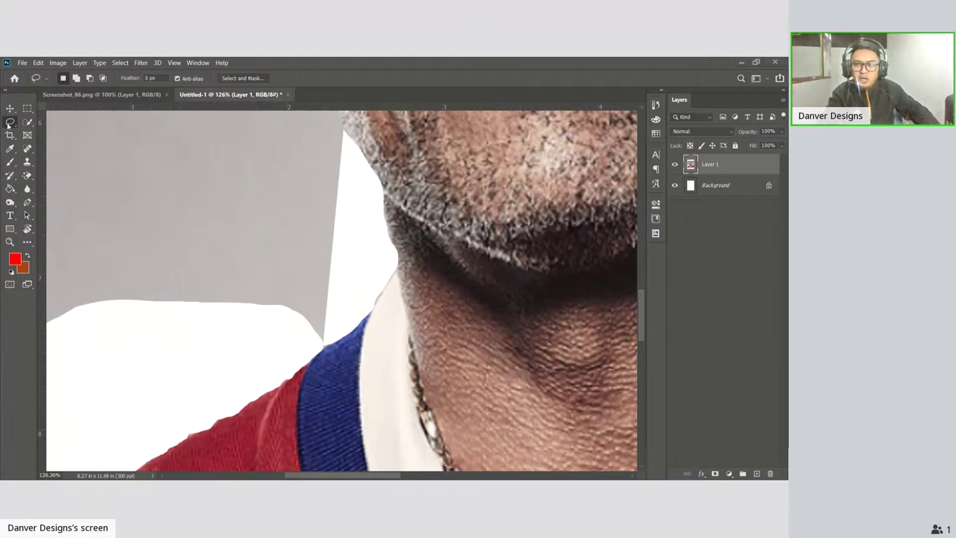
pyautogui.hotkey('ctrl', 'z')
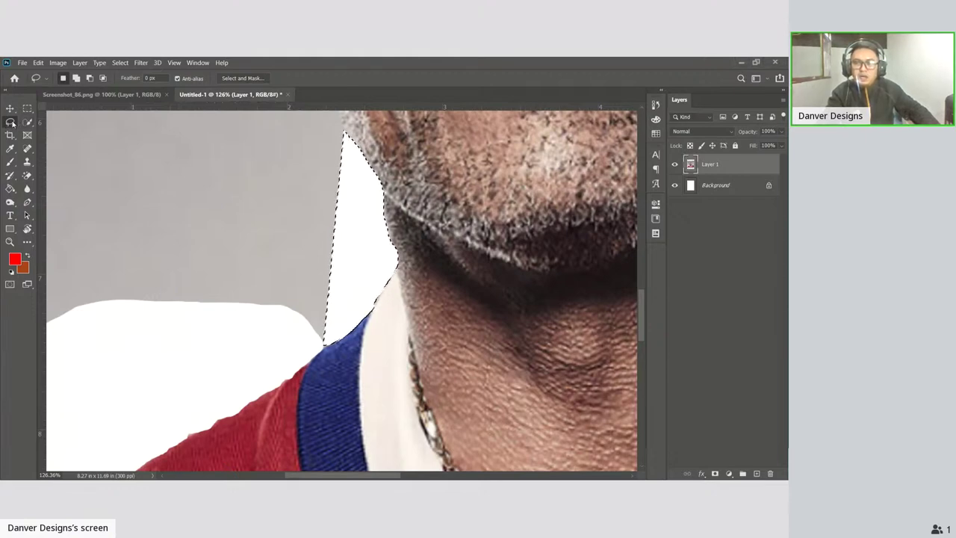
pyautogui.hotkey('shift', 'l')
pyautogui.hotkey('ctrl', 'd')
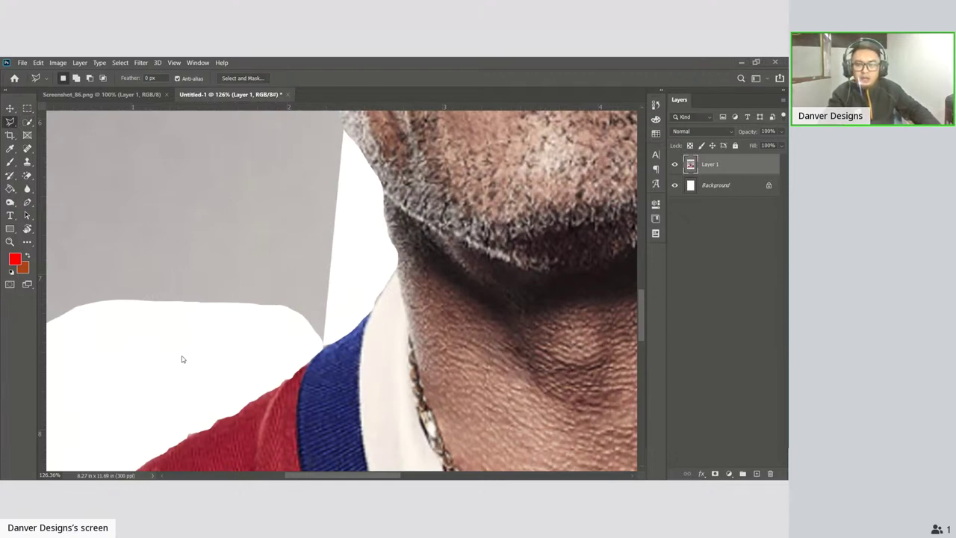
# Undo back to the neck selection, deselect it, and bring the shoulder edge into view.
pyautogui.hotkey('ctrl', 'z')
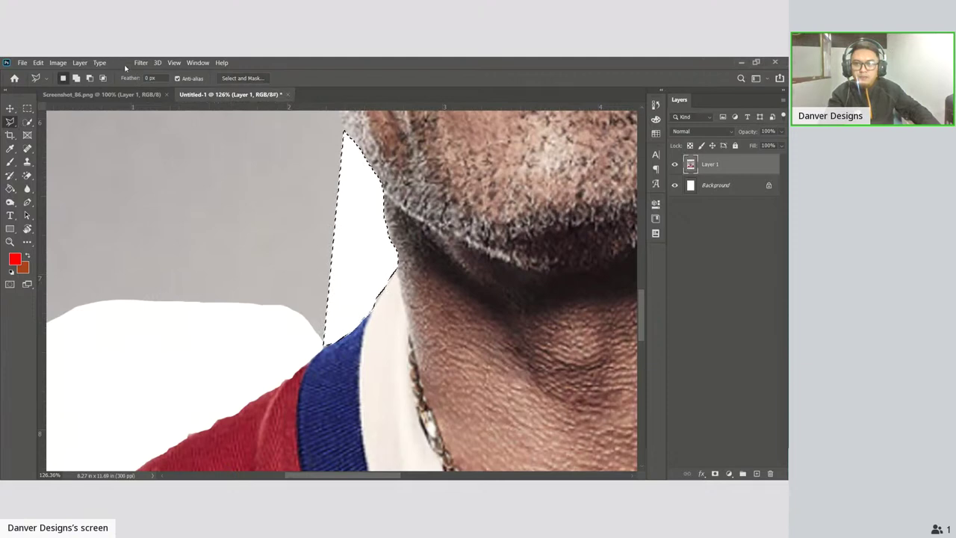
pyautogui.hotkey('ctrl', 'd')
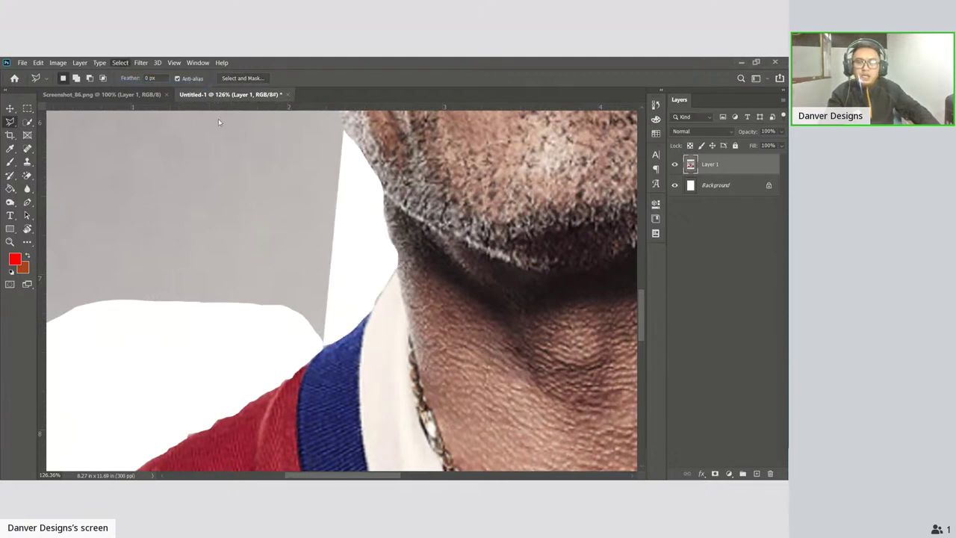
pyautogui.moveTo(217, 351); pyautogui.dragTo(322, 189)
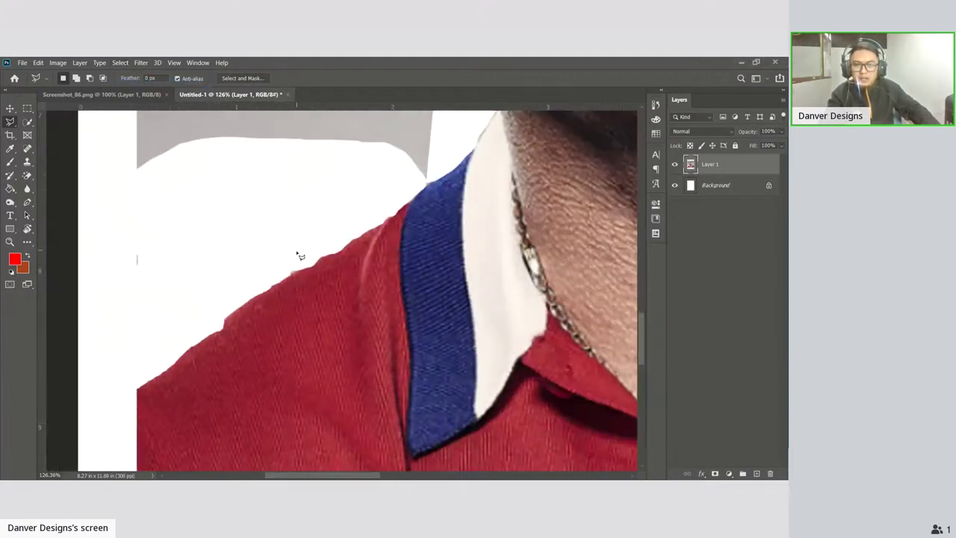
pyautogui.scroll(2, 258, 310)
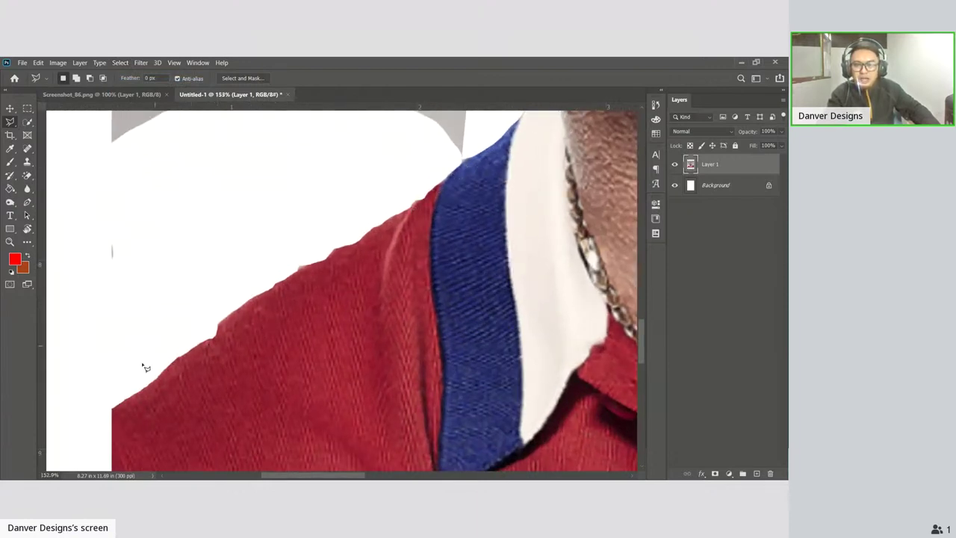
# Outline the area above the shoulder with straight edges and clear it to white.
pyautogui.click(111, 411)
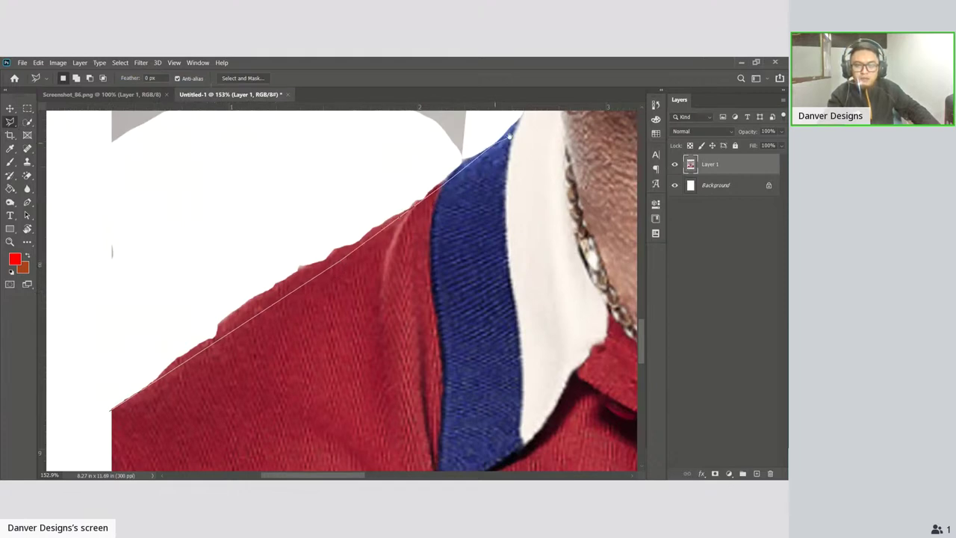
pyautogui.moveTo(459, 177); pyautogui.dragTo(334, 289)
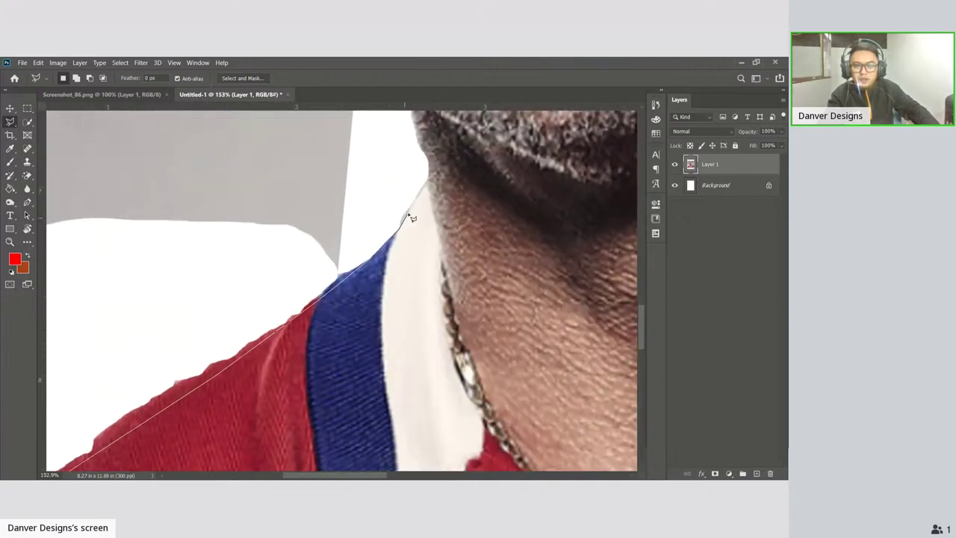
pyautogui.click(431, 179)
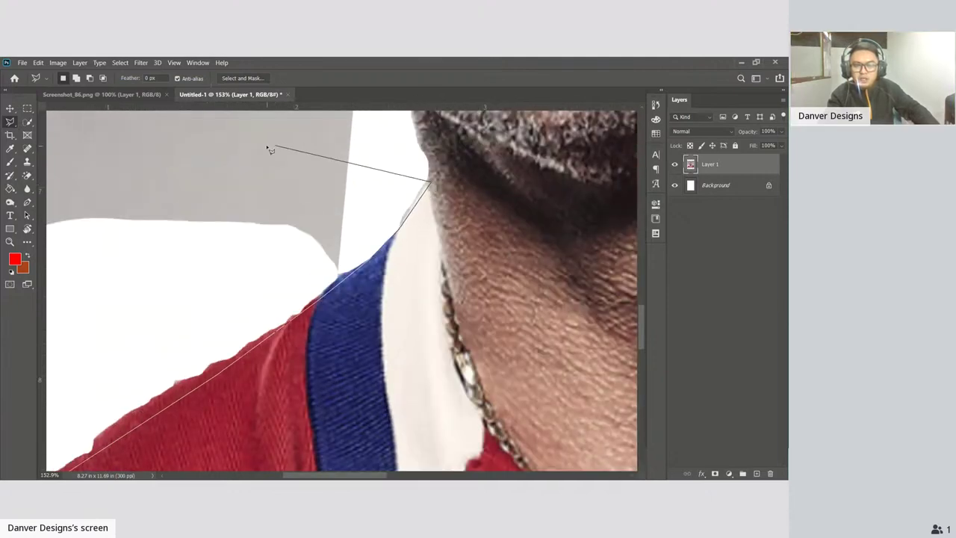
pyautogui.click(266, 145)
pyautogui.click(262, 154)
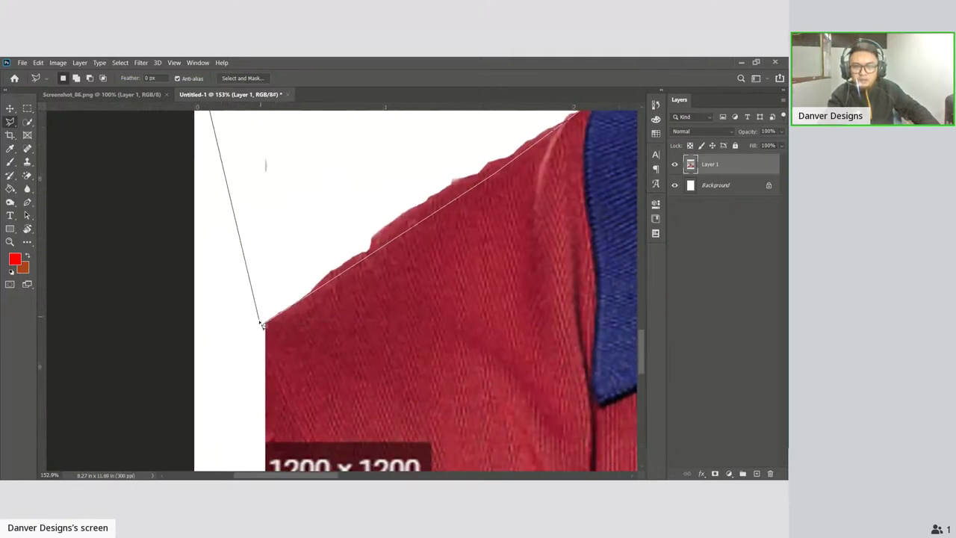
pyautogui.click(264, 325)
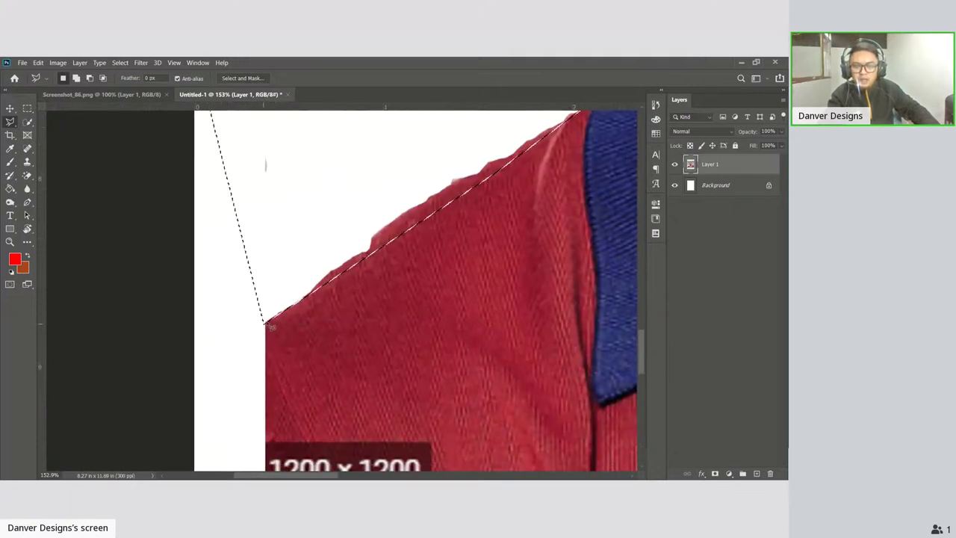
pyautogui.scroll(3, 294, 280)
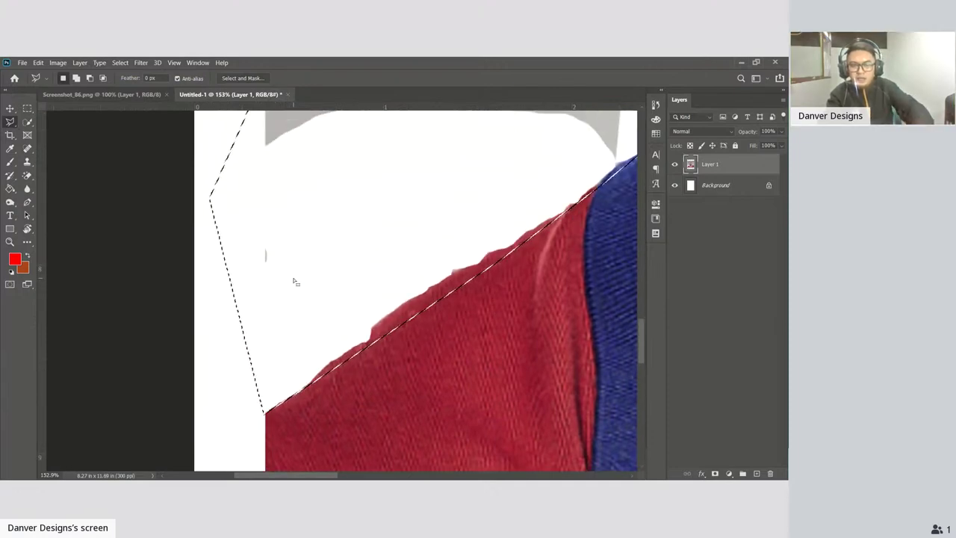
pyautogui.press('Delete')
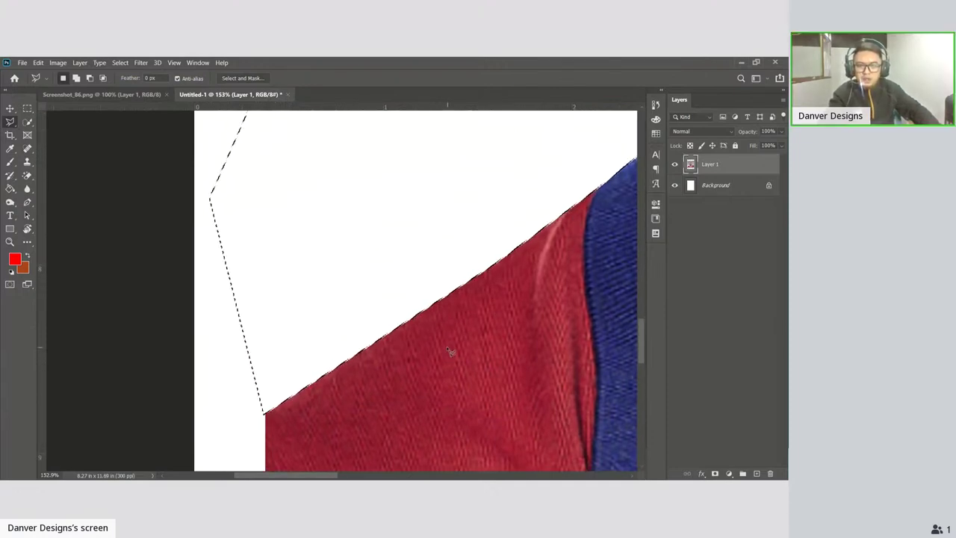
pyautogui.hotkey('ctrl', 'd')
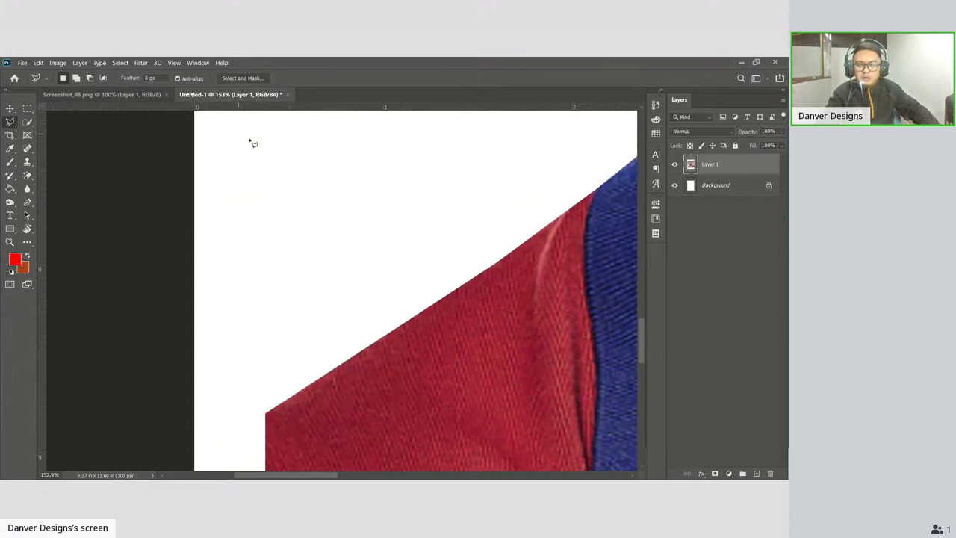
pyautogui.moveTo(395, 231); pyautogui.dragTo(263, 256)
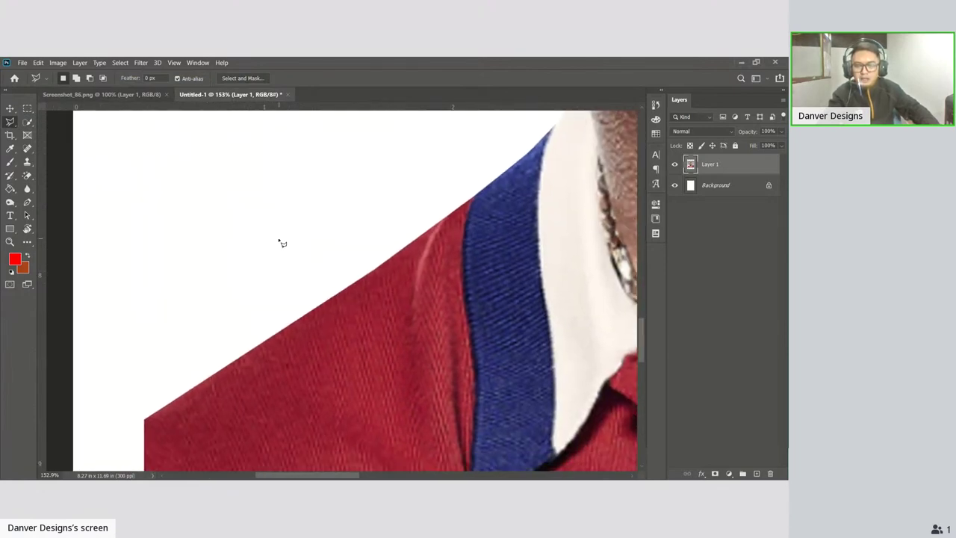
# Zoom out, pan up to the face, then zoom in on the jaw and ear edge.
pyautogui.scroll(-2, 319, 246)
pyautogui.scroll(-2, 321, 248)
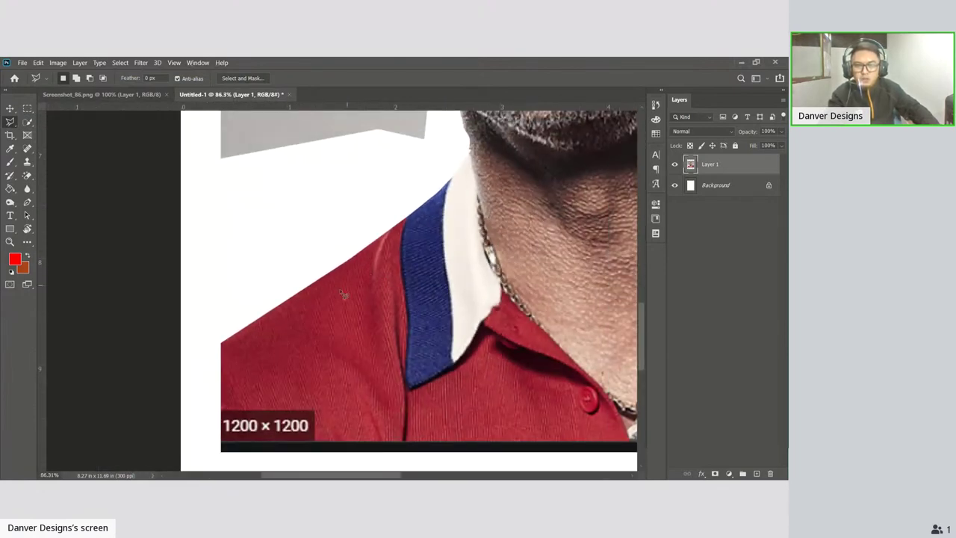
pyautogui.scroll(1, 346, 246)
pyautogui.scroll(1, 345, 246)
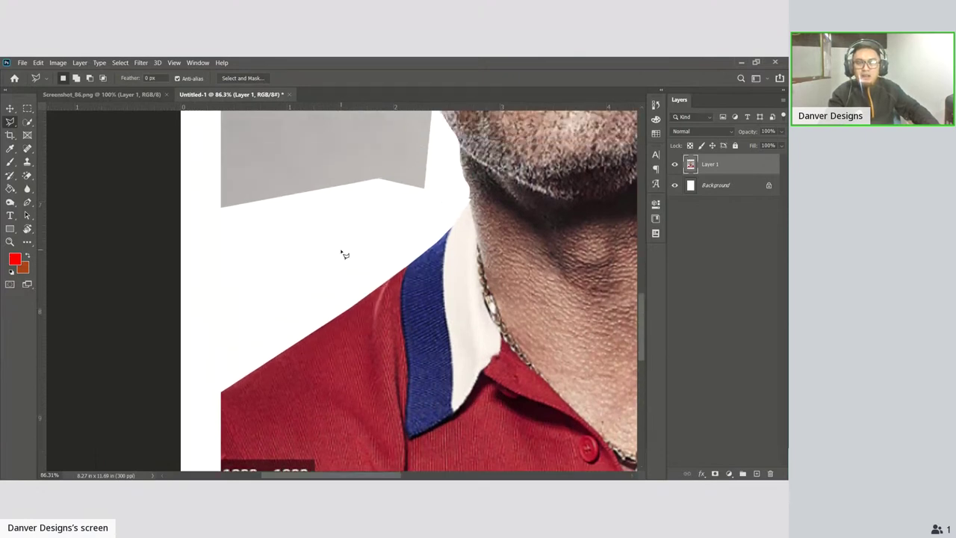
pyautogui.scroll(1, 402, 269)
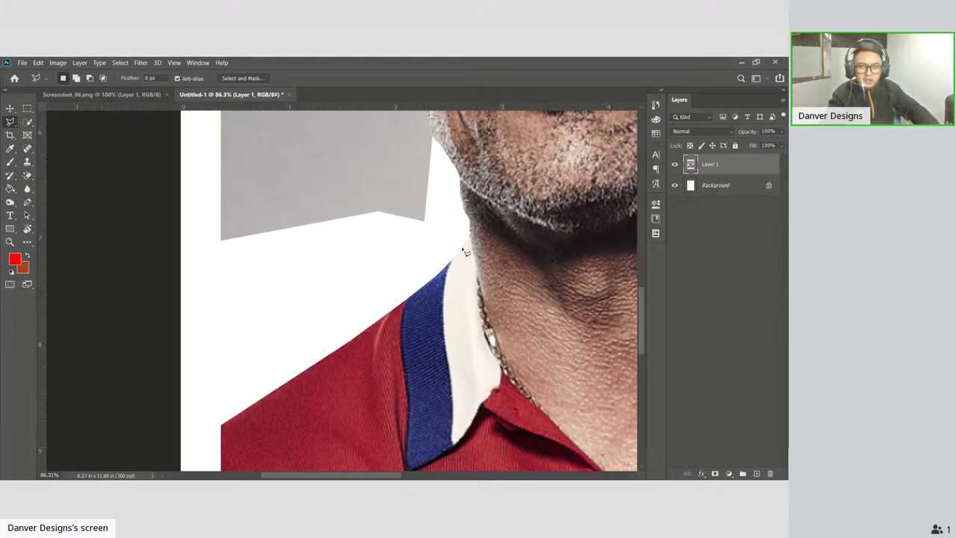
pyautogui.moveTo(438, 142); pyautogui.dragTo(361, 295)
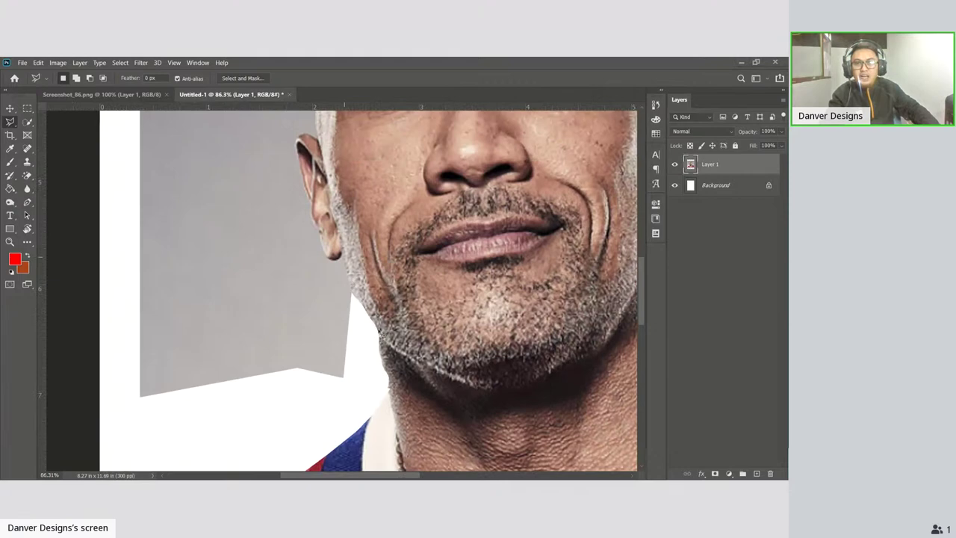
pyautogui.scroll(2, 377, 308)
pyautogui.scroll(2, 377, 308)
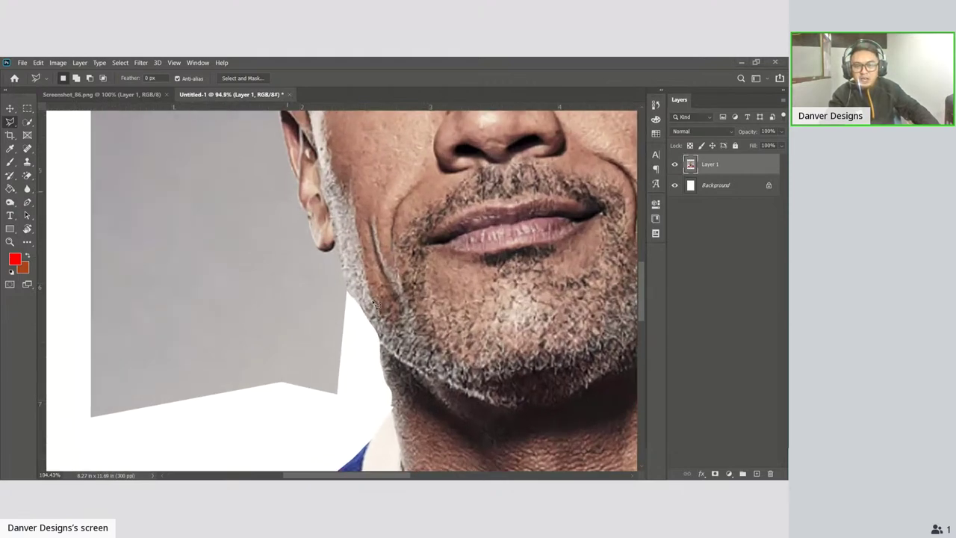
pyautogui.scroll(1, 377, 308)
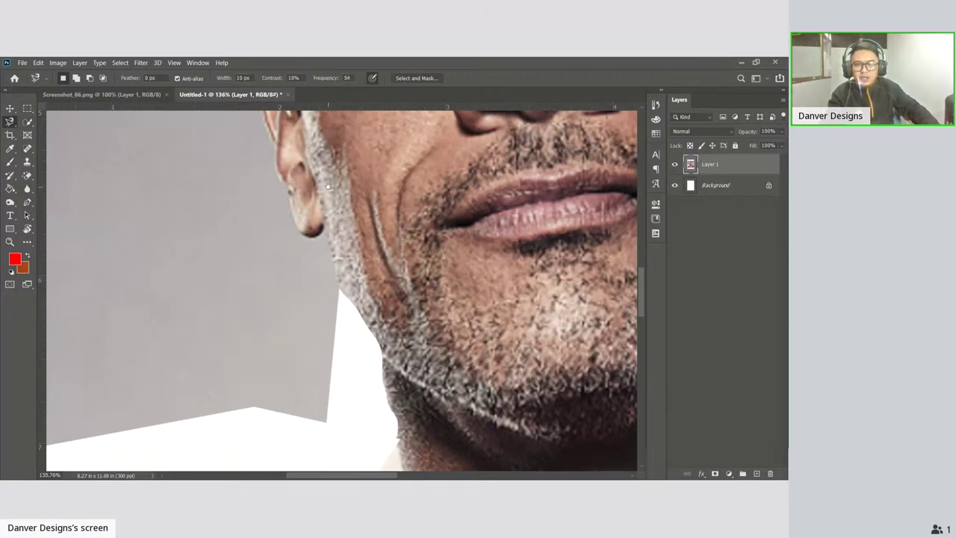
pyautogui.moveTo(367, 224); pyautogui.dragTo(388, 249)
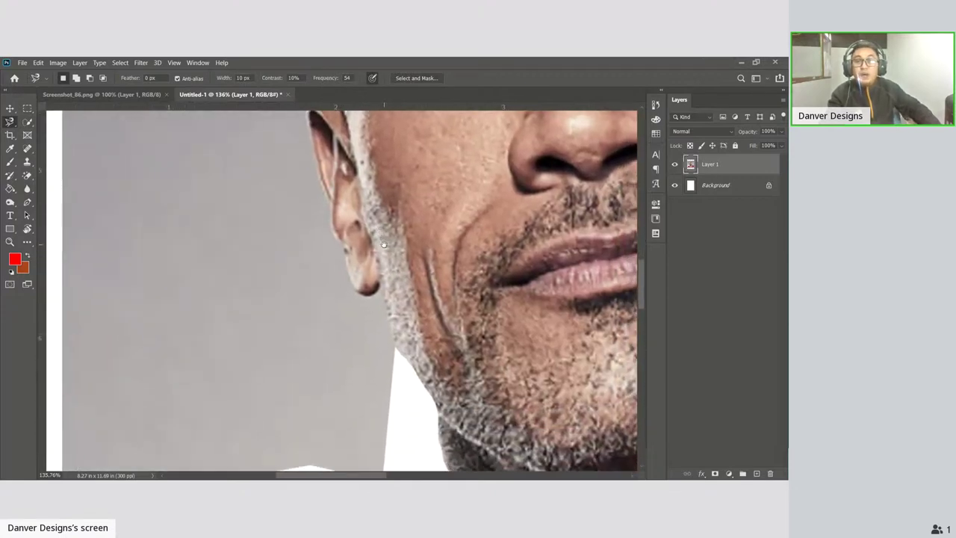
# Trace a Magnetic Lasso selection around the gray area beside the cheek and jaw.
pyautogui.click(396, 347)
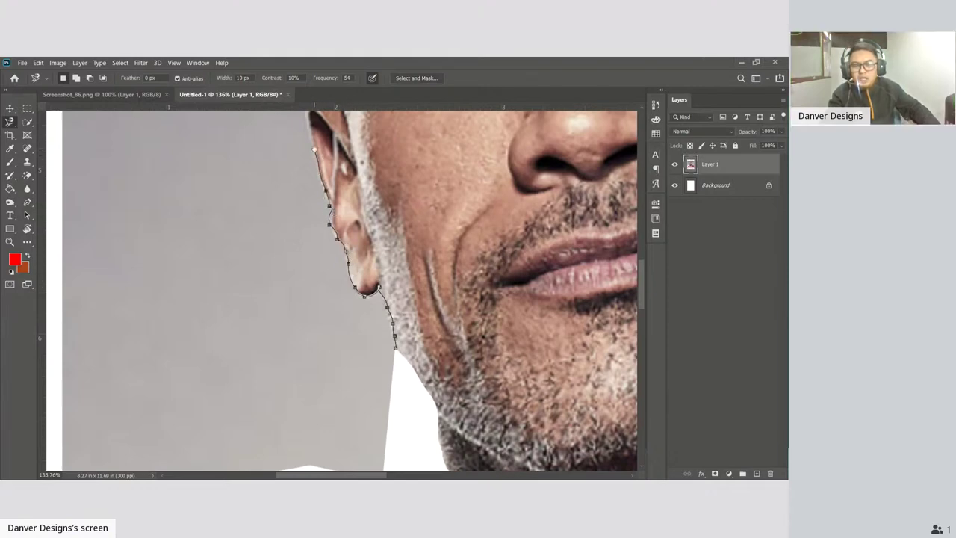
pyautogui.scroll(2, 330, 237)
pyautogui.scroll(2, 330, 237)
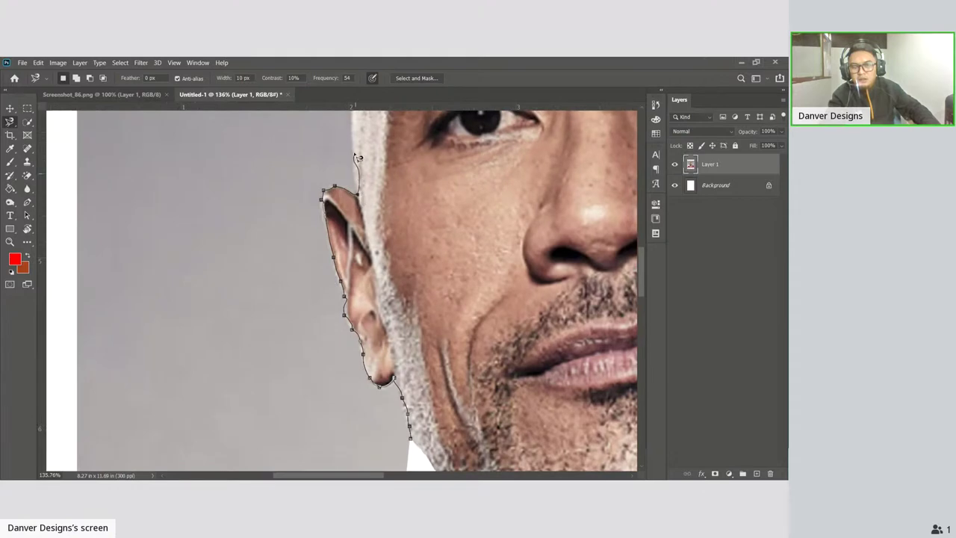
pyautogui.scroll(2, 354, 135)
pyautogui.scroll(2, 355, 142)
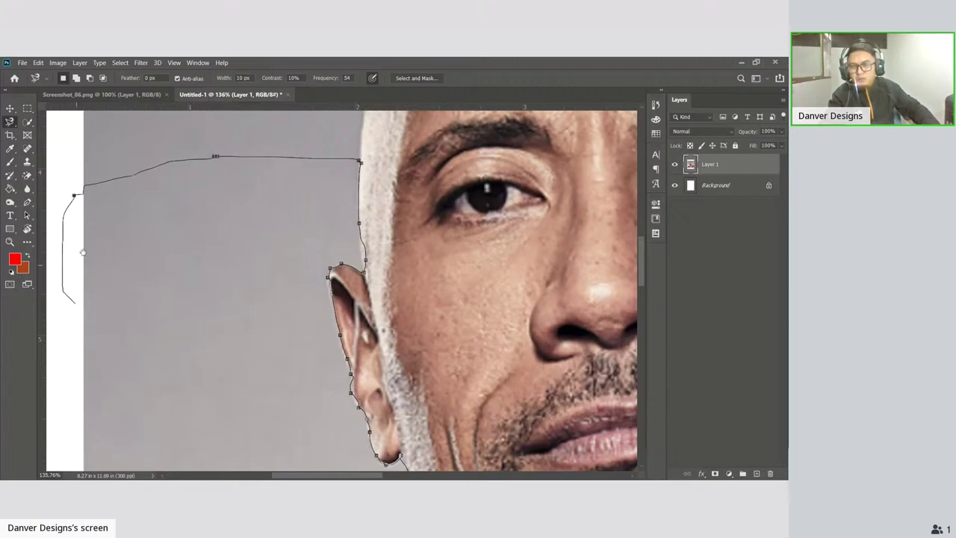
pyautogui.scroll(-3, 71, 299)
pyautogui.scroll(-3, 128, 299)
pyautogui.scroll(-3, 109, 289)
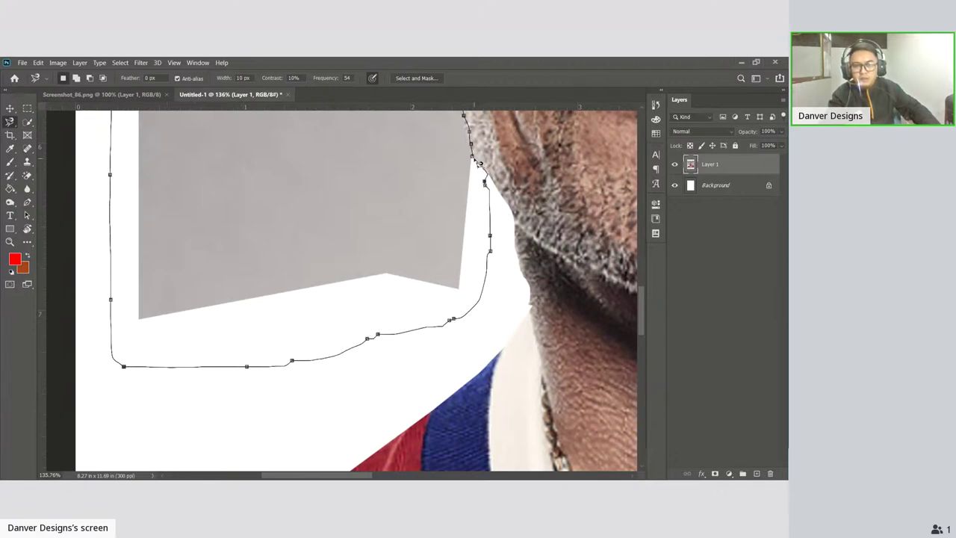
pyautogui.press('Return')
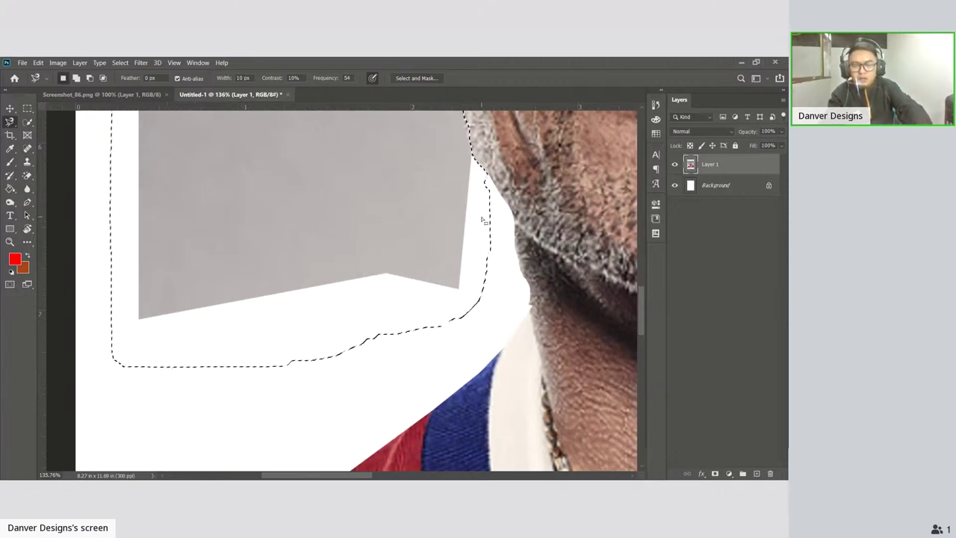
# Fill the selected patch with white and zoom out to about 54% toward the lower face.
pyautogui.press('Delete')
pyautogui.scroll(-3, 484, 224)
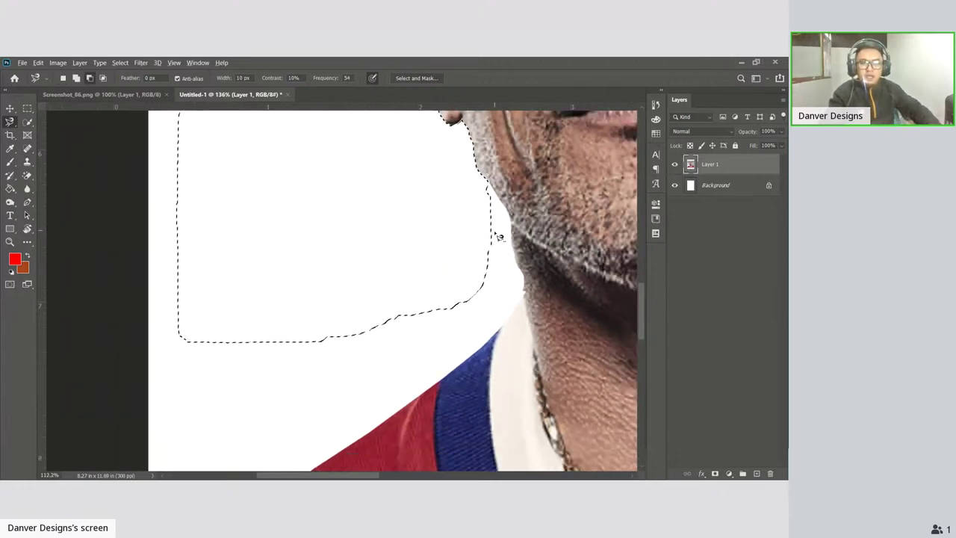
pyautogui.scroll(-2, 484, 249)
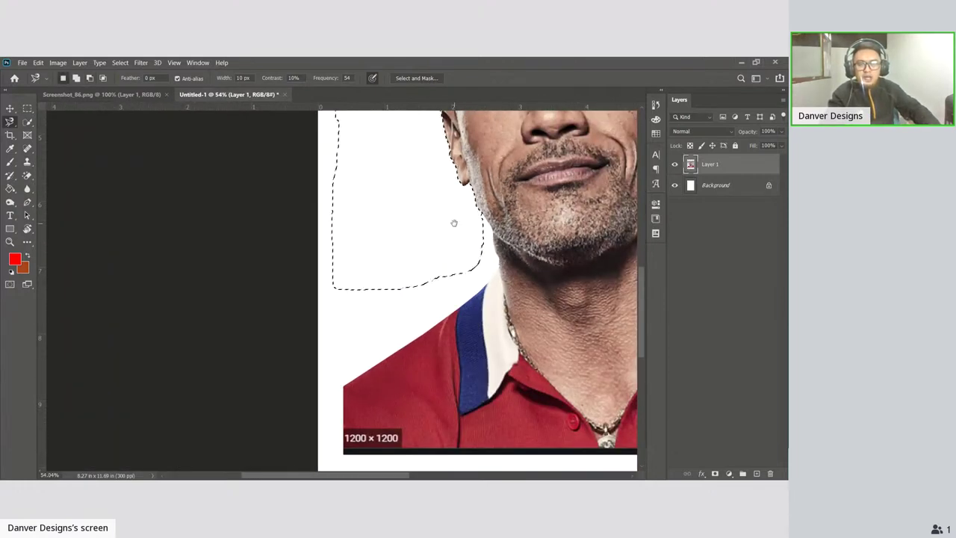
pyautogui.hotkey('ctrl', 'd')
pyautogui.moveTo(453, 220); pyautogui.dragTo(383, 409)
# Deselect the finished white patch and zoom to about 105% on the jawline.
pyautogui.hotkey('ctrl', 'z')
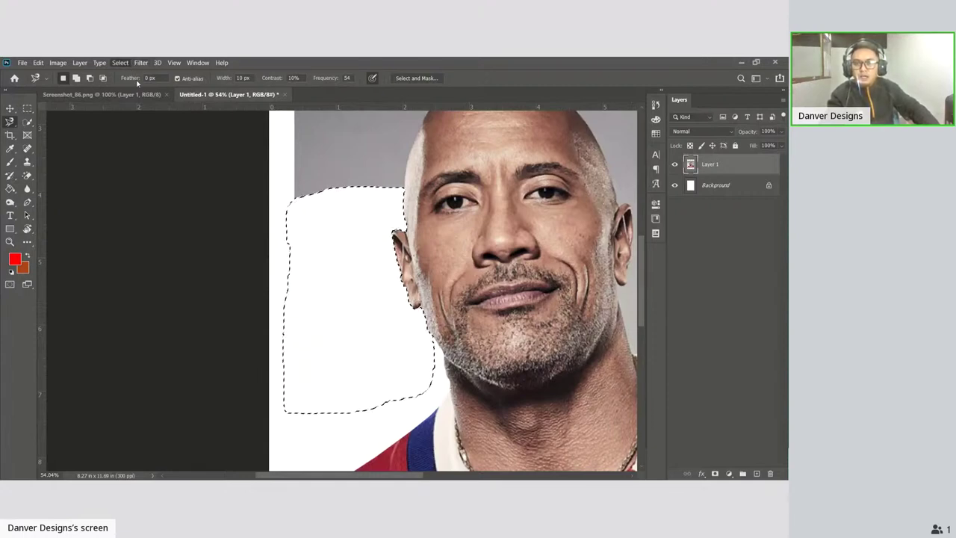
pyautogui.hotkey('ctrl', 'd')
pyautogui.scroll(-1, 431, 351)
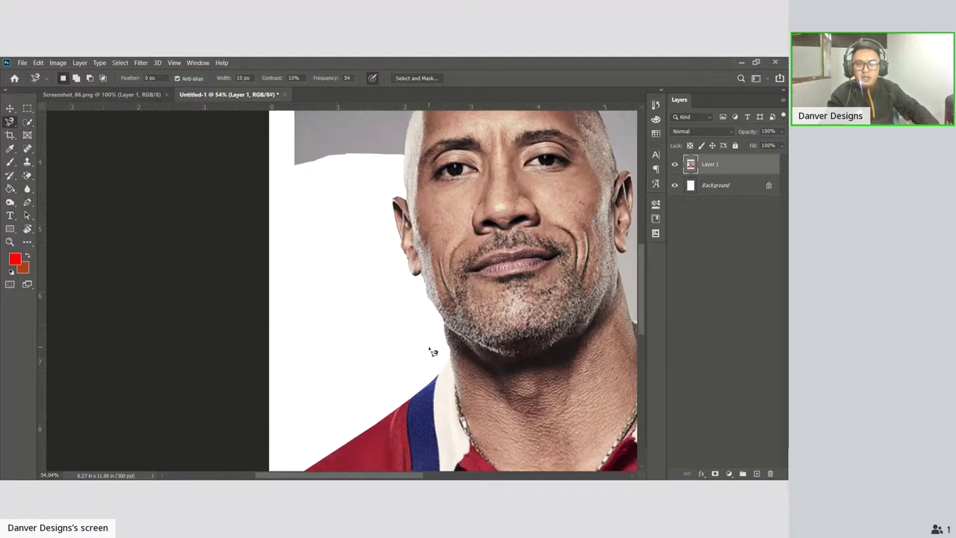
pyautogui.scroll(1, 430, 347)
pyautogui.scroll(1, 429, 342)
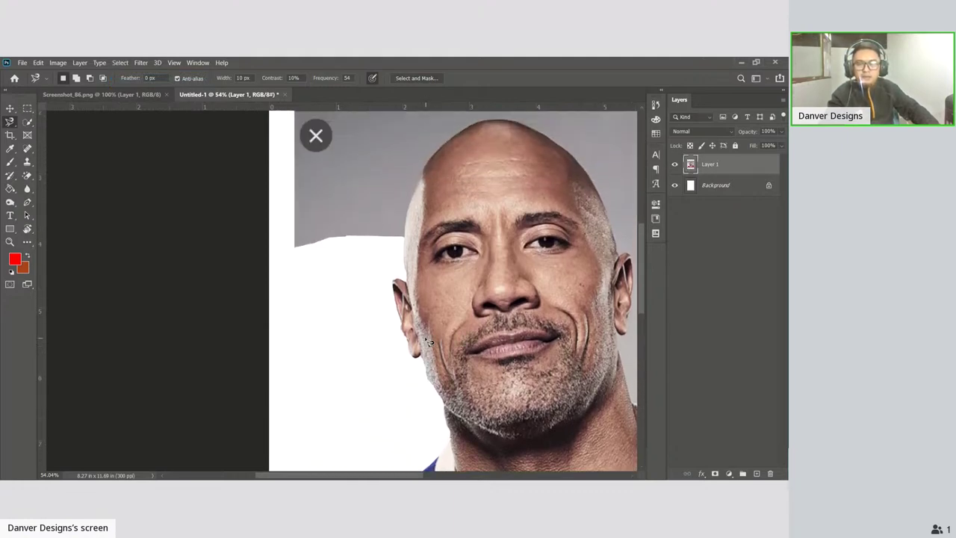
pyautogui.scroll(-1, 428, 342)
pyautogui.scroll(-1, 429, 342)
pyautogui.scroll(1, 427, 336)
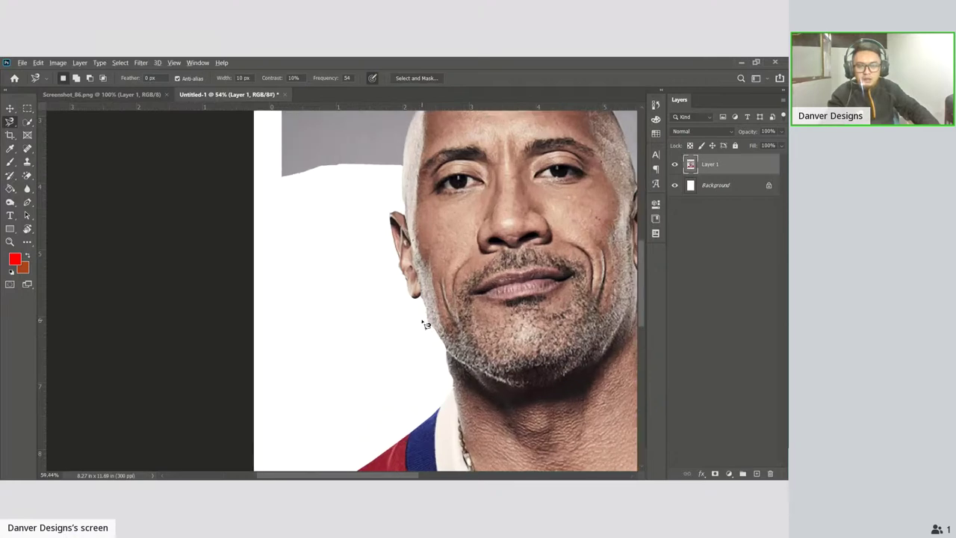
pyautogui.scroll(2, 424, 329)
pyautogui.scroll(1, 423, 325)
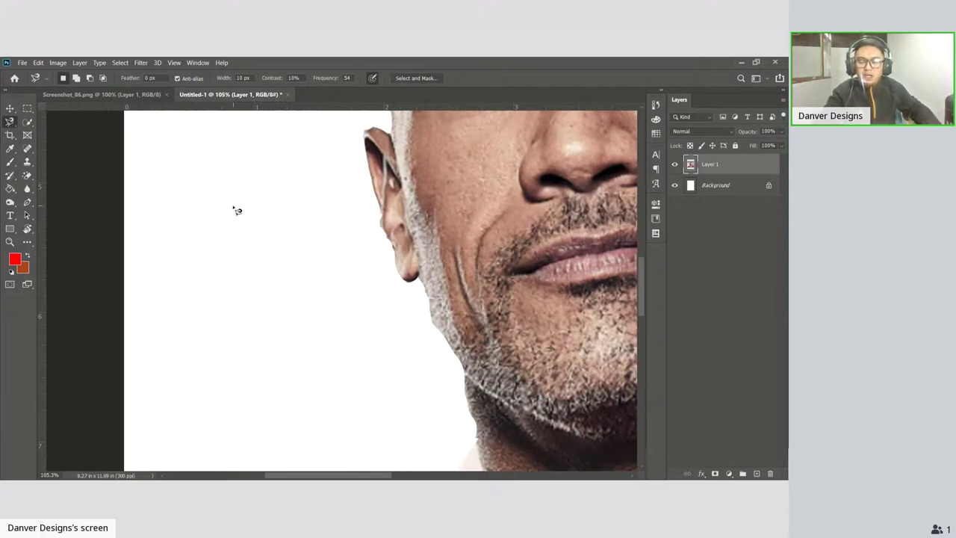
# Cycle through the lasso tools and pan the enlarged view onto the jaw edge.
pyautogui.hotkey('shift', 'l')
pyautogui.hotkey('shift', 'l')
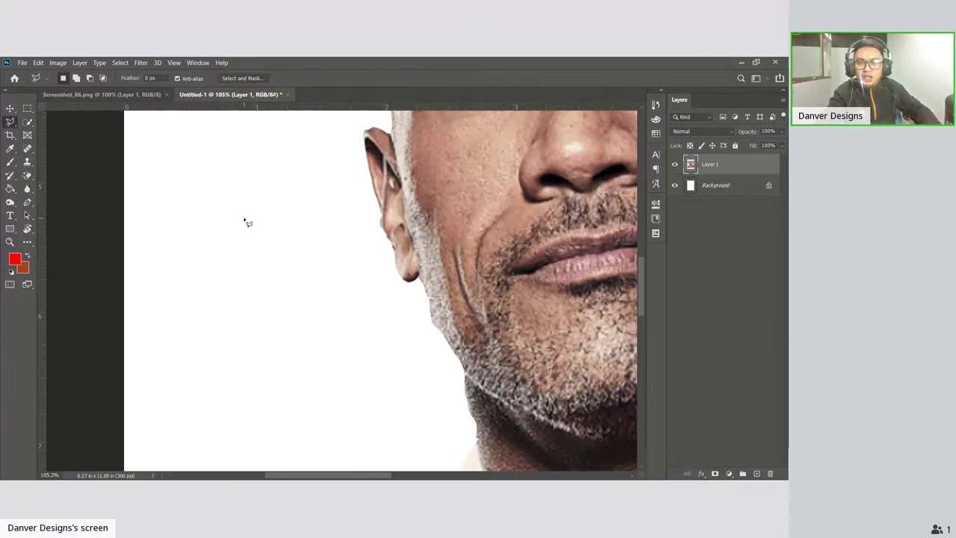
pyautogui.hotkey('shift', 'l')
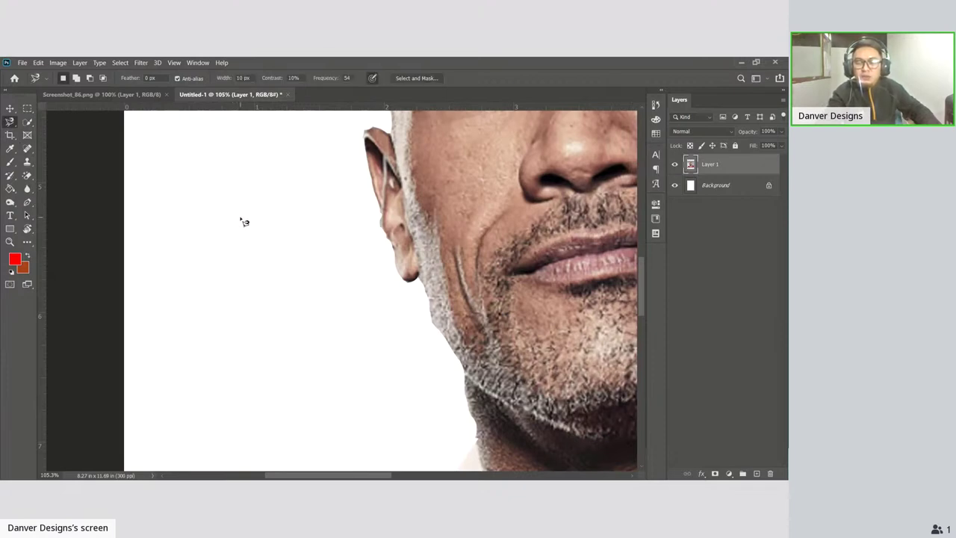
pyautogui.hotkey('shift', 'l')
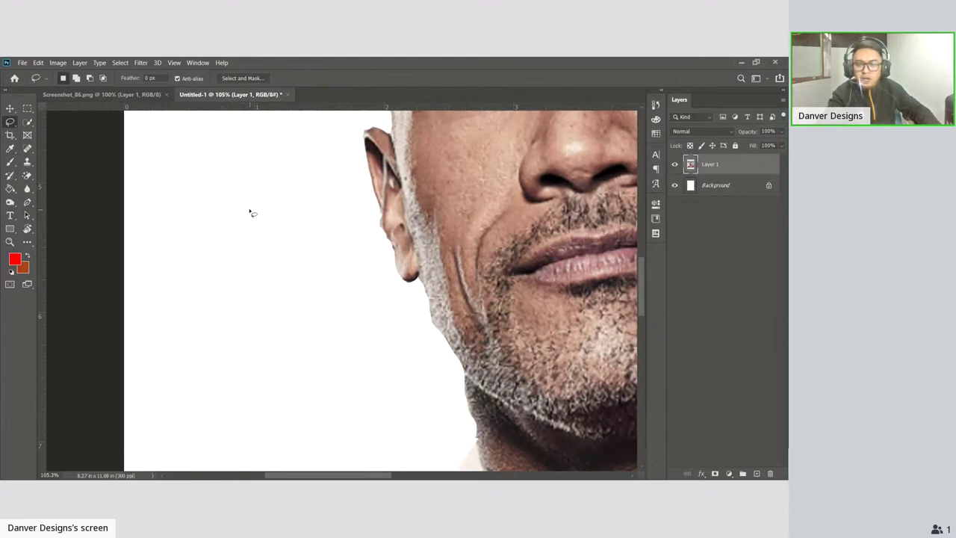
pyautogui.hotkey('shift', 'l')
pyautogui.hotkey('shift', 'l')
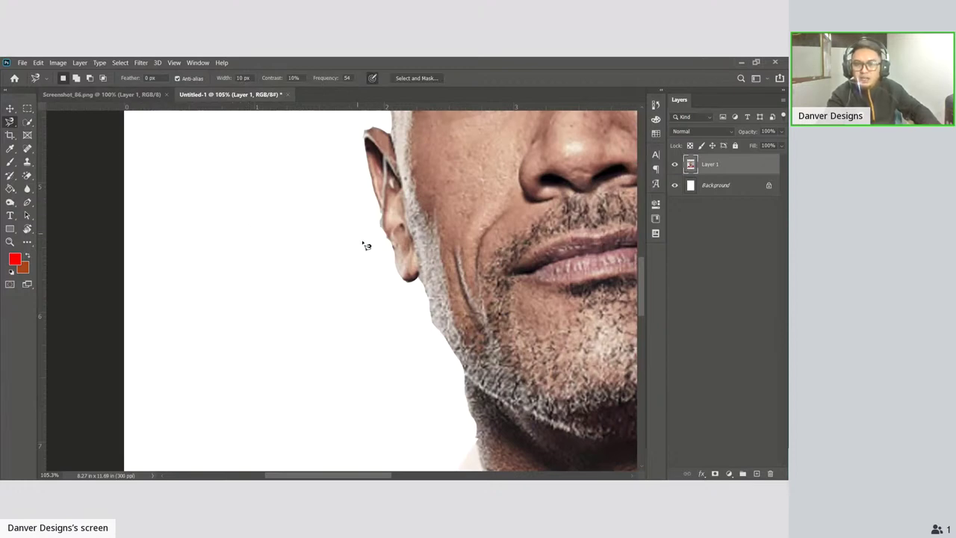
pyautogui.hotkey('shift', 'l')
pyautogui.hotkey('shift', 'l')
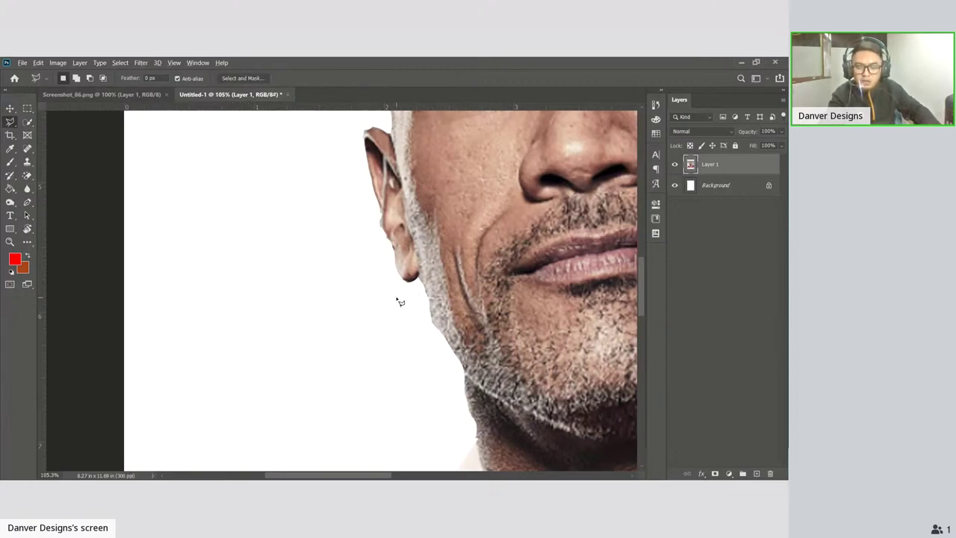
pyautogui.scroll(2, 401, 302)
pyautogui.scroll(2, 395, 298)
pyautogui.moveTo(395, 299)
pyautogui.mouseDown()
pyautogui.moveTo(340, 212)
pyautogui.moveTo(303, 235)
pyautogui.mouseUp()
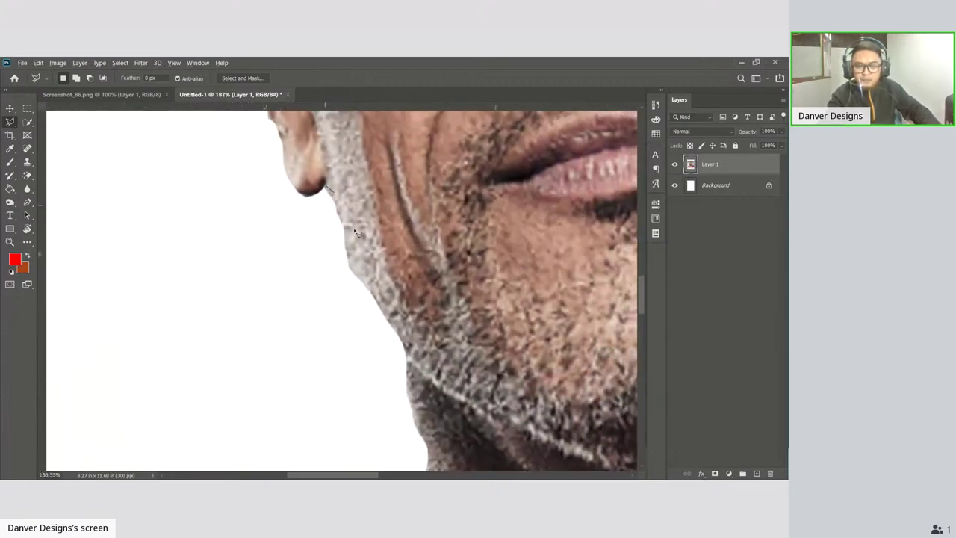
# Draw a trial polygonal outline beside the jaw, then discard it.
pyautogui.click(405, 350)
pyautogui.click(343, 330)
pyautogui.click(286, 264)
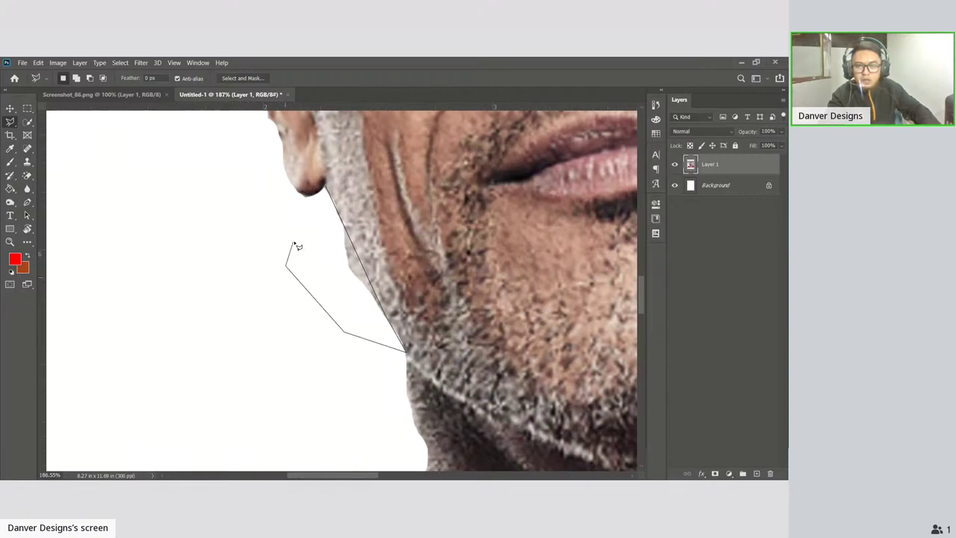
pyautogui.click(326, 188)
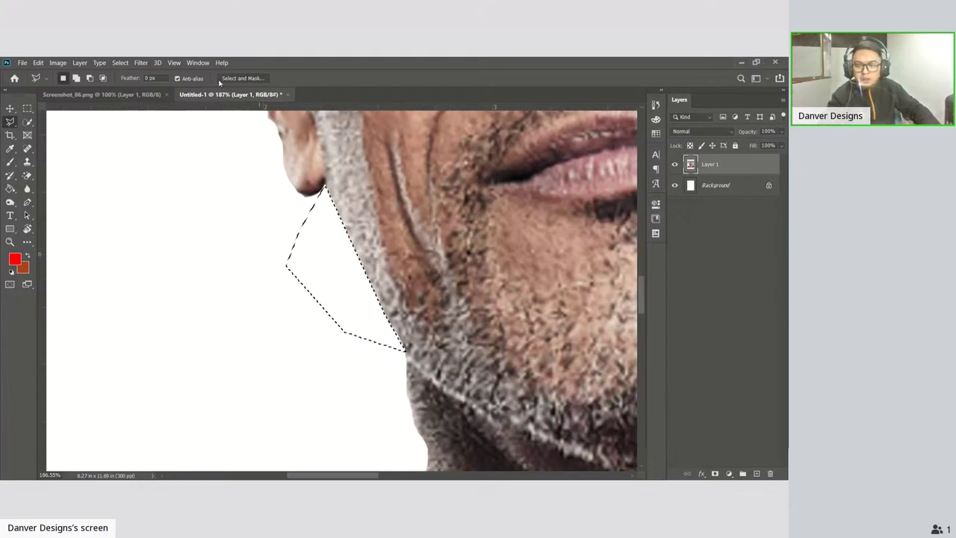
pyautogui.hotkey('ctrl', 'd')
pyautogui.scroll(-2, 381, 245)
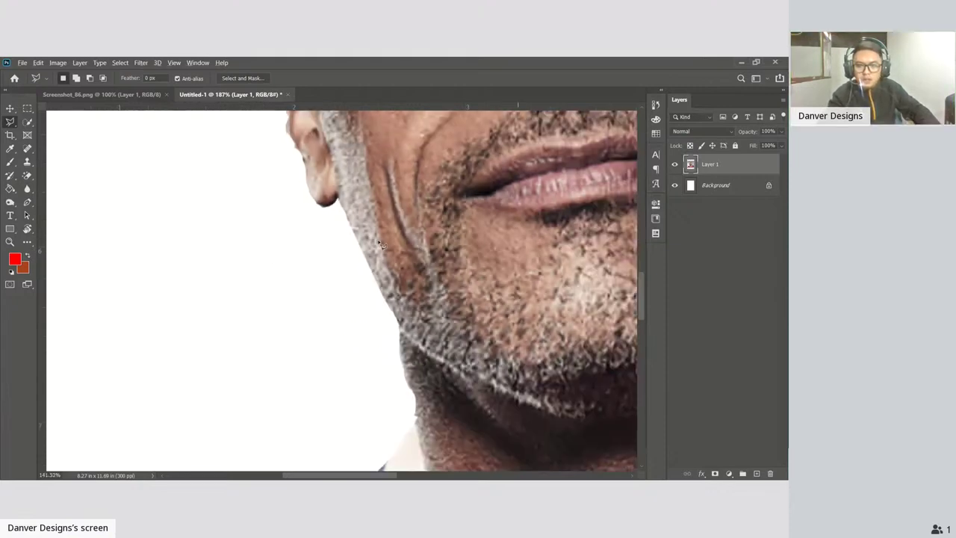
pyautogui.scroll(-2, 381, 254)
pyautogui.scroll(-2, 382, 269)
pyautogui.scroll(-2, 383, 290)
pyautogui.scroll(2, 383, 291)
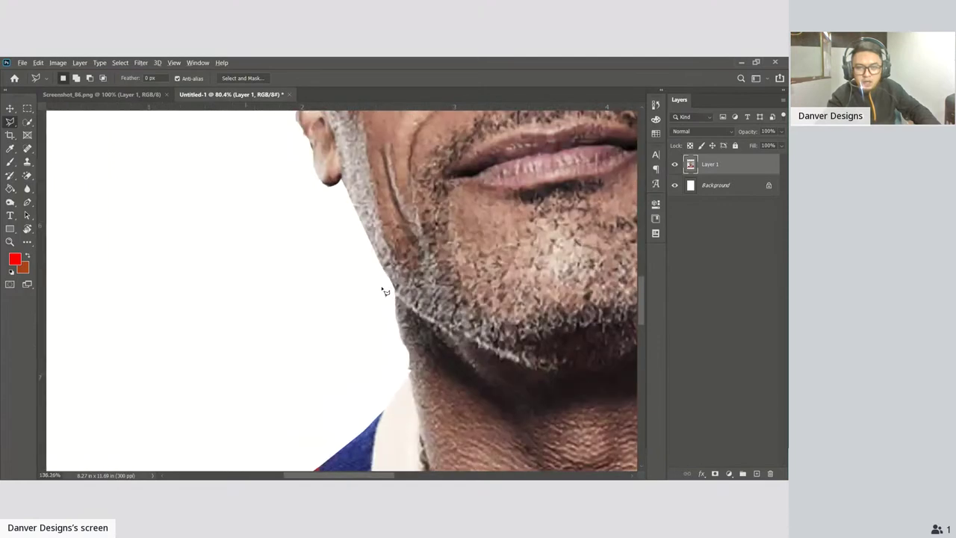
pyautogui.scroll(2, 388, 292)
# Outline the gray fringe below the jaw with the Polygonal Lasso and clear it to white.
pyautogui.click(399, 295)
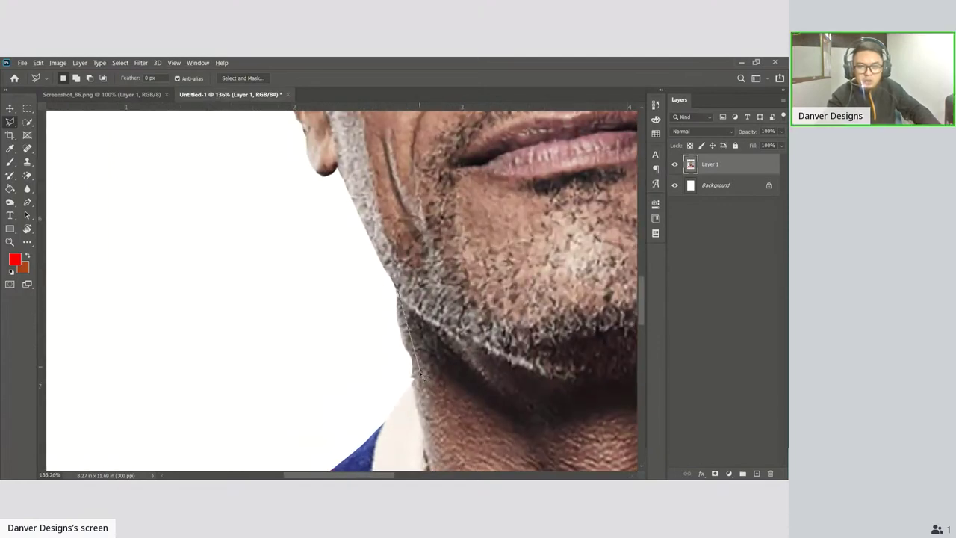
pyautogui.click(413, 382)
pyautogui.click(367, 342)
pyautogui.click(339, 286)
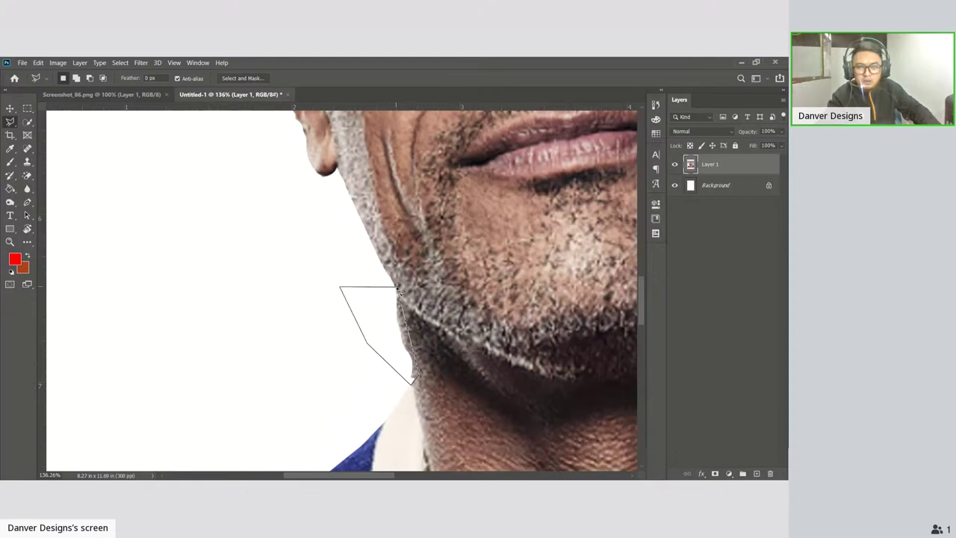
pyautogui.click(396, 290)
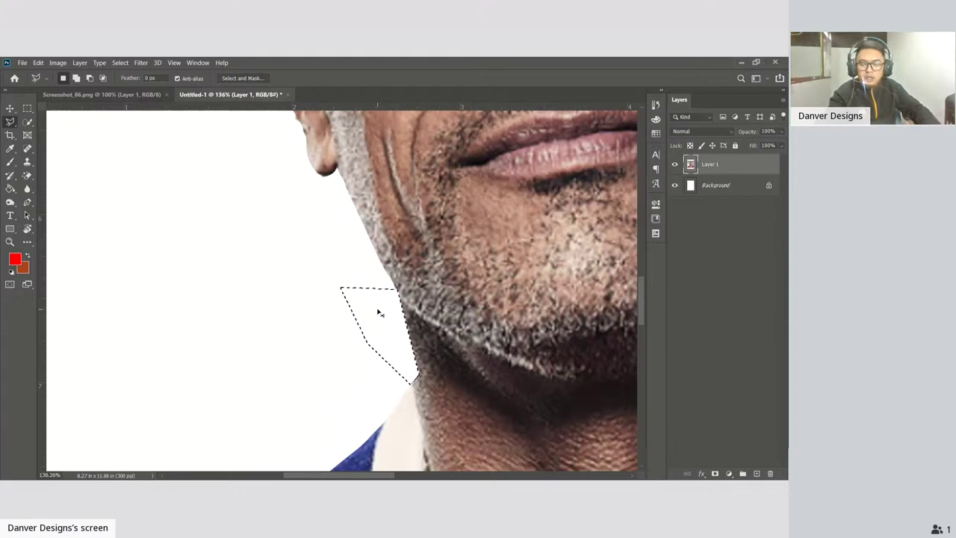
pyautogui.press('Delete')
pyautogui.hotkey('ctrl', 'd')
pyautogui.scroll(-2, 379, 306)
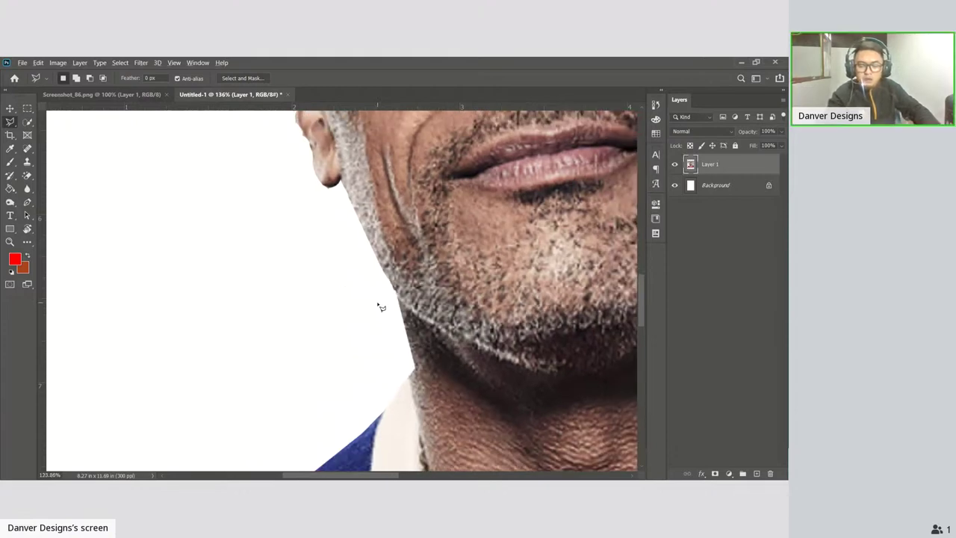
pyautogui.scroll(-2, 379, 306)
pyautogui.scroll(-2, 379, 306)
pyautogui.scroll(-2, 379, 306)
pyautogui.scroll(-1, 380, 306)
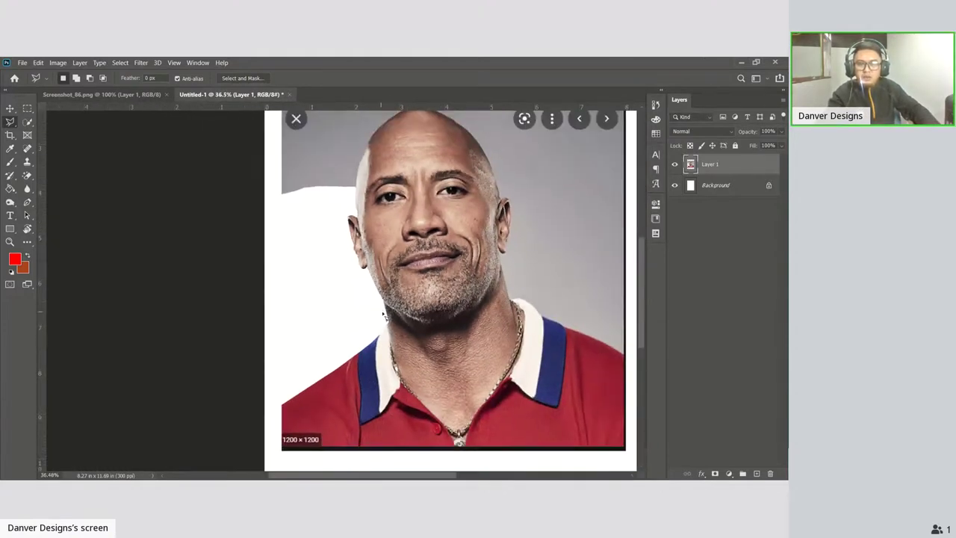
pyautogui.scroll(2, 386, 315)
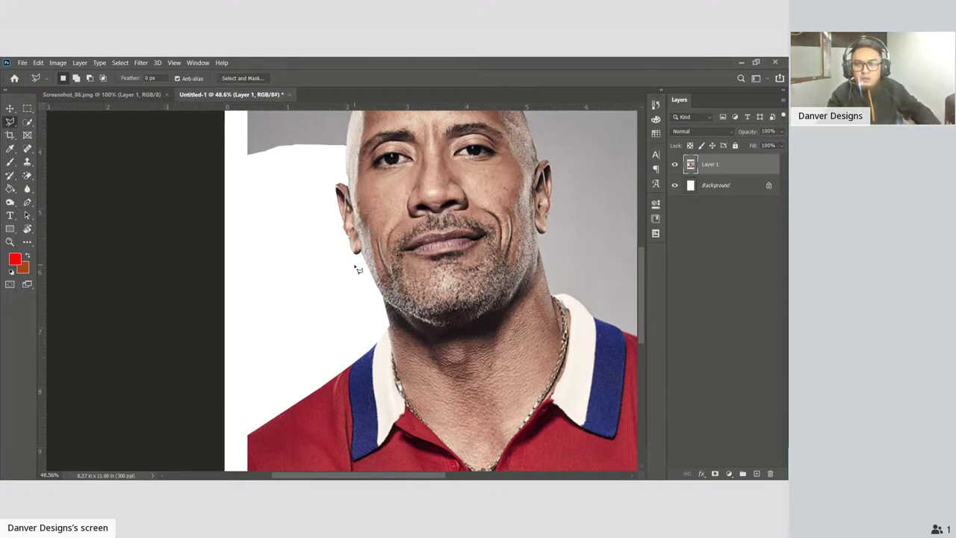
pyautogui.scroll(5, 357, 270)
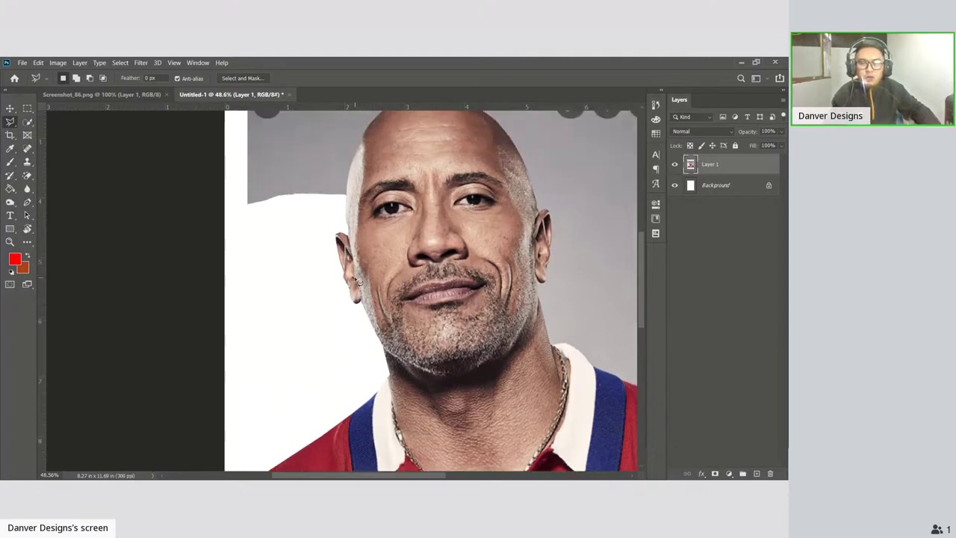
pyautogui.scroll(-1, 357, 280)
pyautogui.scroll(-2, 357, 280)
pyautogui.scroll(-1, 356, 280)
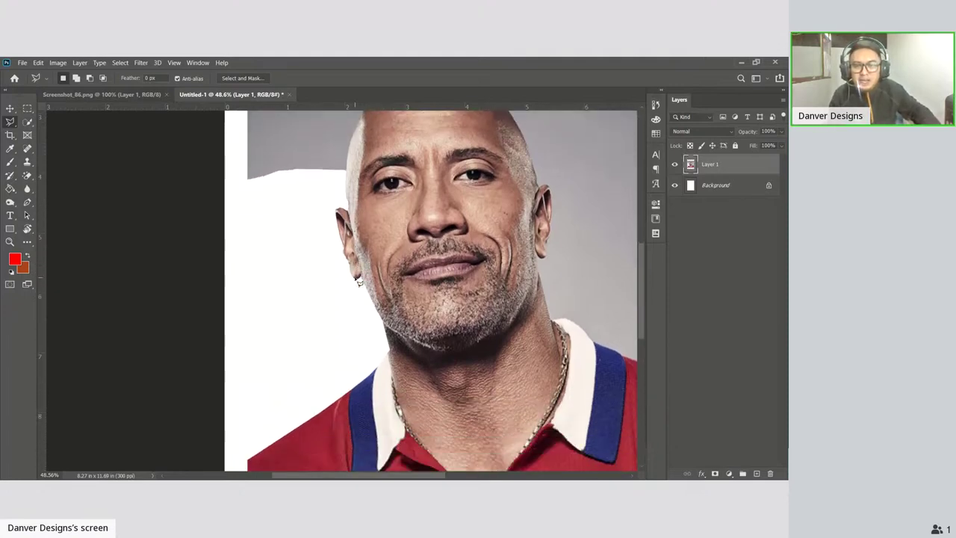
pyautogui.scroll(-1, 358, 281)
pyautogui.scroll(-1, 356, 281)
pyautogui.scroll(1, 369, 292)
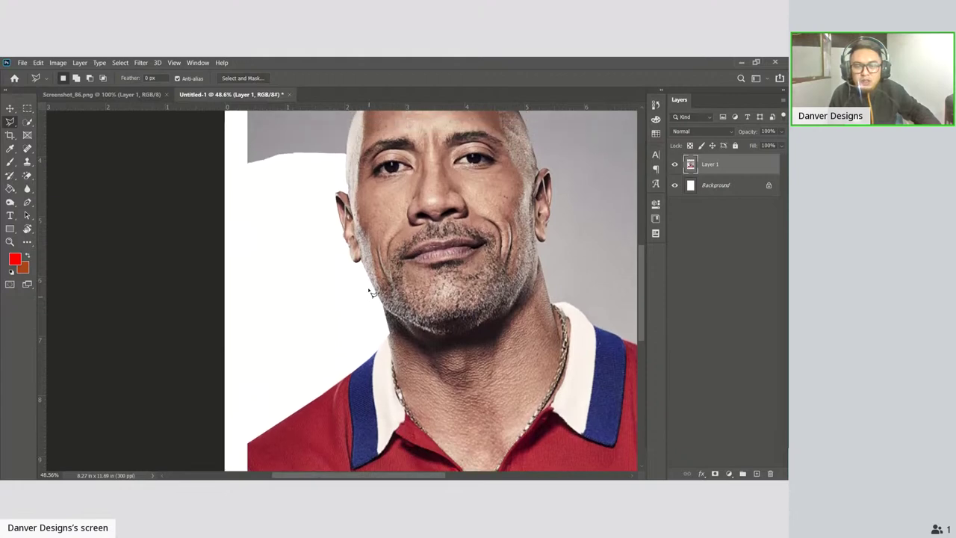
pyautogui.scroll(1, 366, 299)
pyautogui.scroll(1, 372, 317)
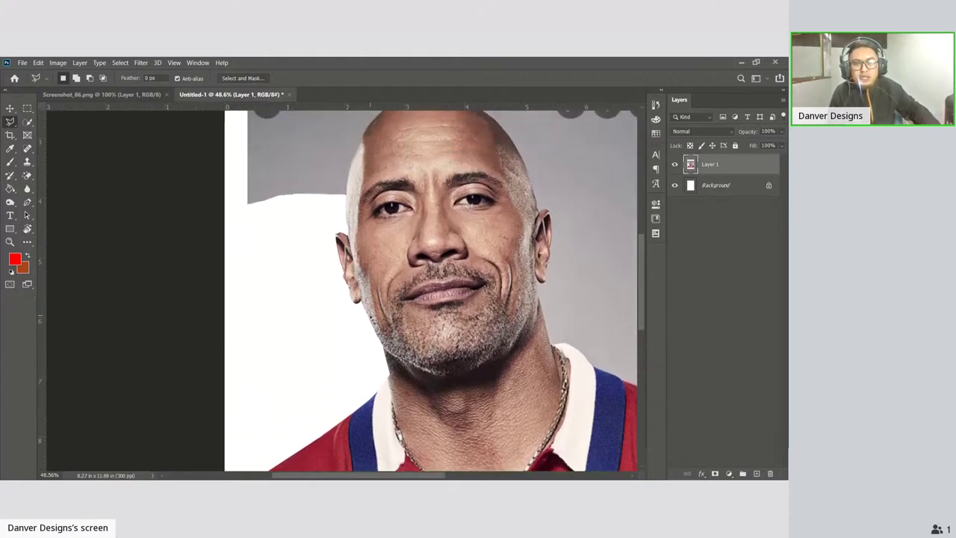
pyautogui.scroll(1, 366, 305)
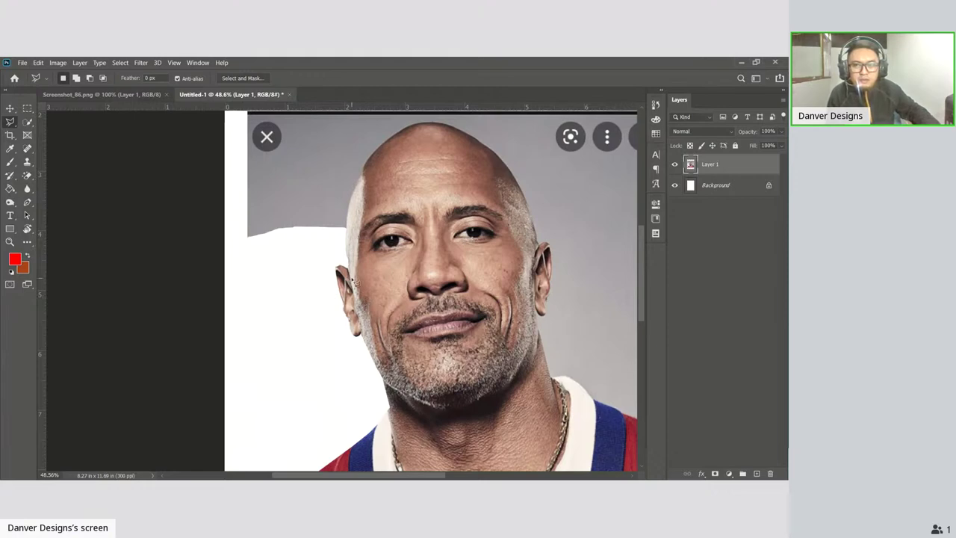
pyautogui.click(121, 94)
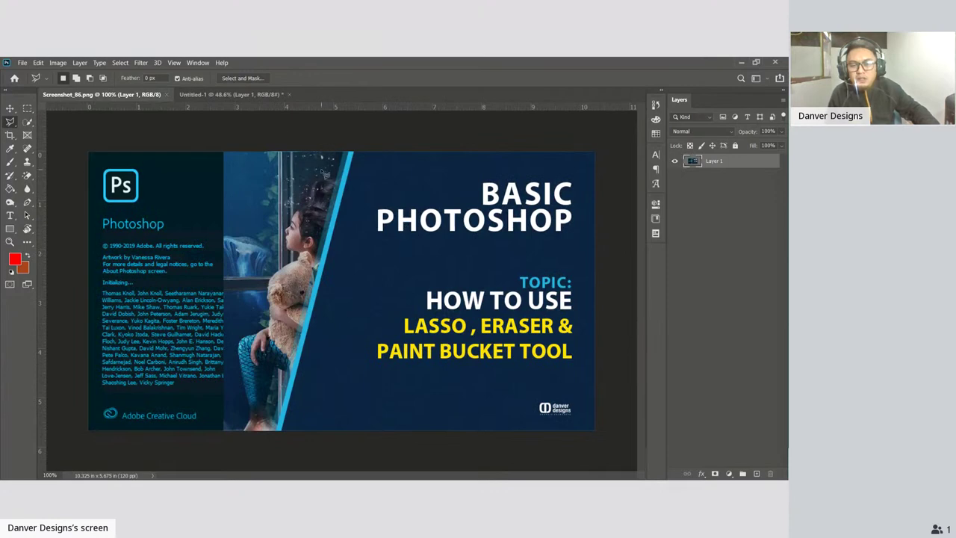
pyautogui.click(236, 99)
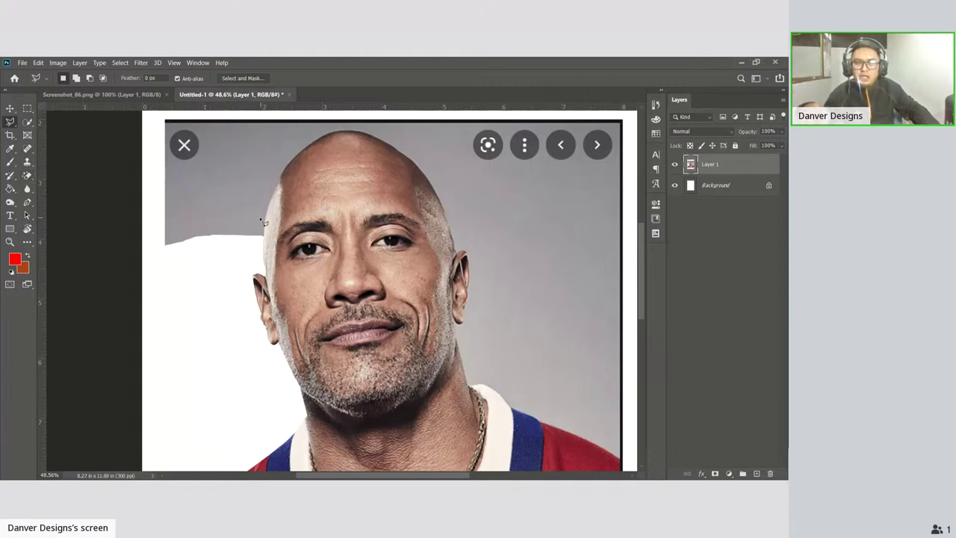
# Switch from the Magic Eraser to the standard Eraser, a 600 px brush at 30% opacity.
pyautogui.press('e')
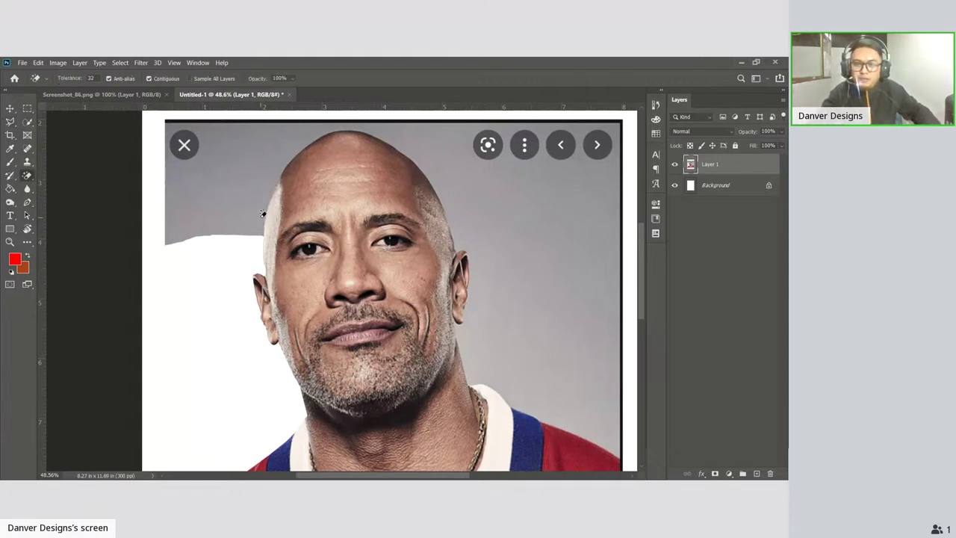
pyautogui.hotkey('shift', 'e')
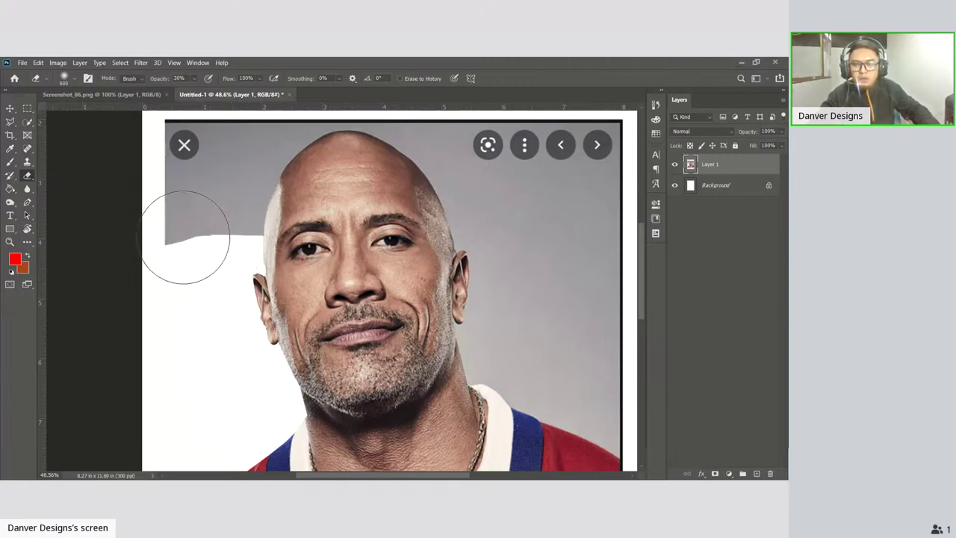
# Make a trial erase on the upper-left grey background, then undo it and step back through history.
pyautogui.moveTo(207, 195)
pyautogui.mouseDown()
pyautogui.moveTo(196, 235)
pyautogui.moveTo(192, 195)
pyautogui.mouseUp()
pyautogui.hotkey('ctrl', 'z')
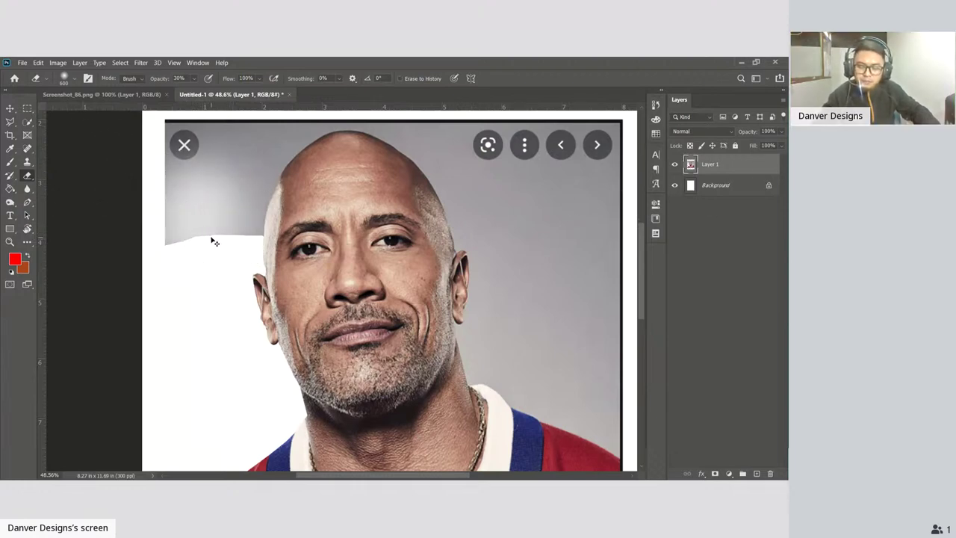
pyautogui.hotkey('ctrl', 'z')
pyautogui.hotkey('ctrl', 'z')
pyautogui.hotkey('ctrl', 'z')
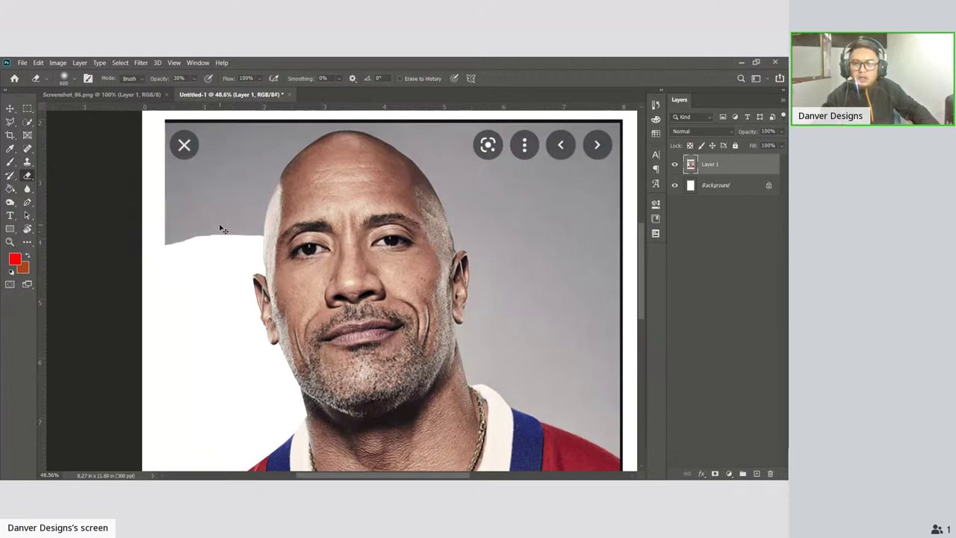
pyautogui.hotkey('ctrl', 'z')
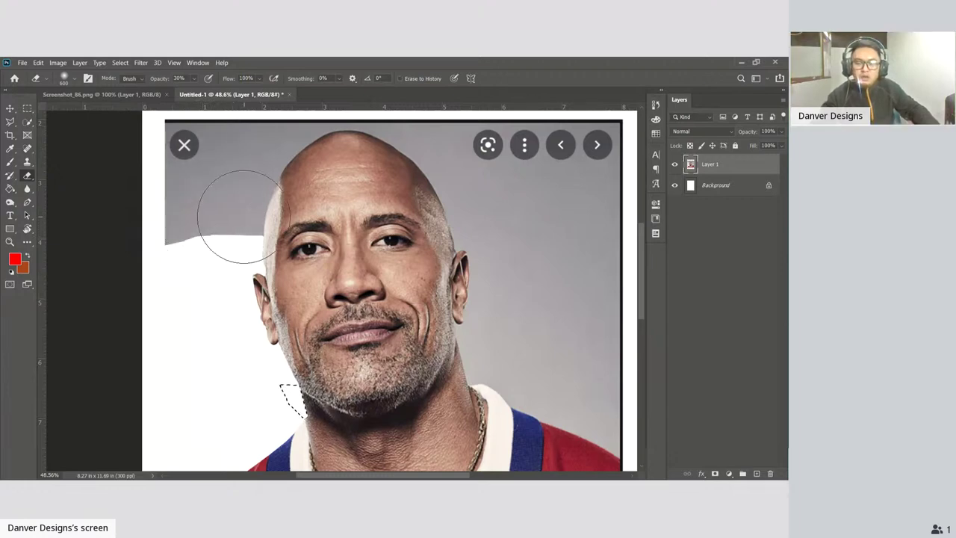
# Shrink the eraser brush to 150 px and zoom in for detail work.
pyautogui.press('[')
pyautogui.press('[')
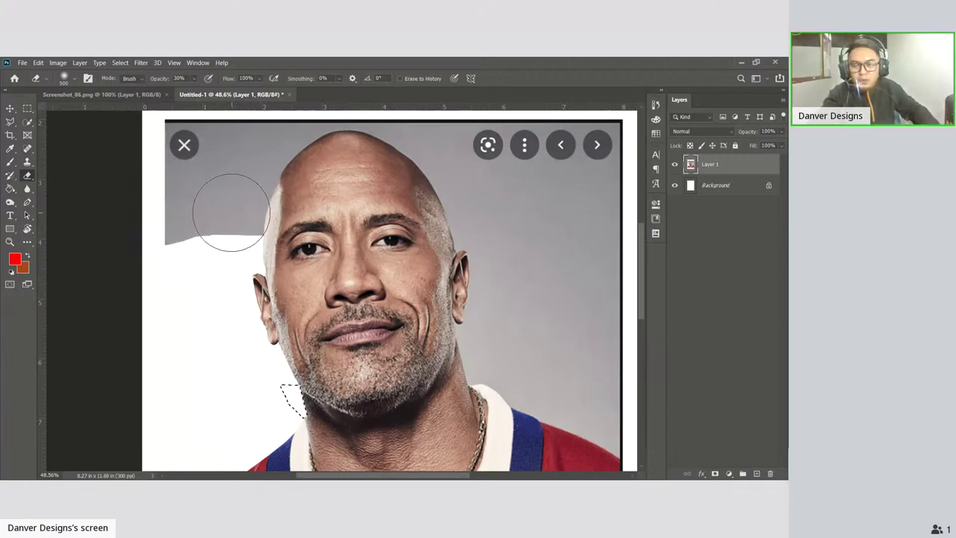
pyautogui.press('[')
pyautogui.press('[')
pyautogui.press('[')
pyautogui.press('[')
pyautogui.press('[')
pyautogui.scroll(3, 214, 216)
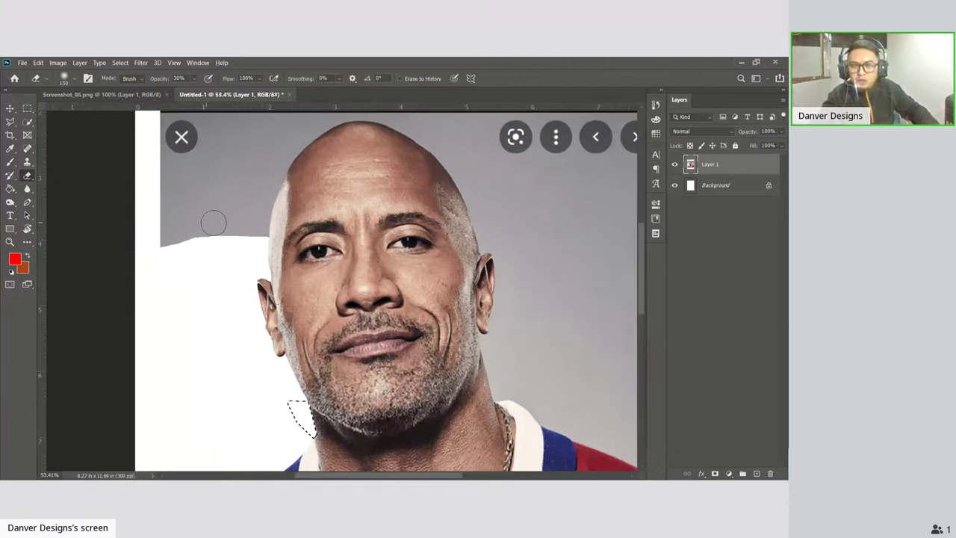
pyautogui.scroll(1, 214, 221)
pyautogui.scroll(1, 231, 229)
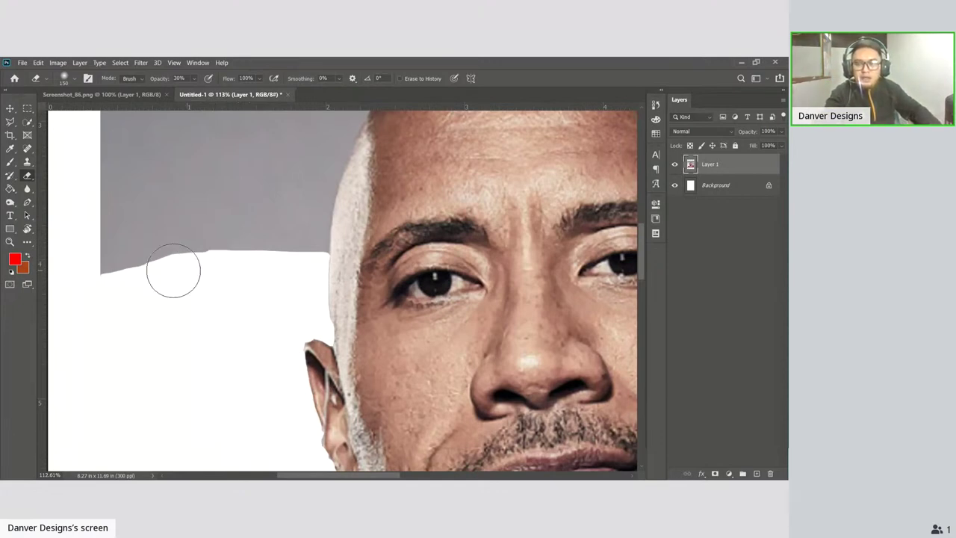
pyautogui.press('[')
pyautogui.press('[')
pyautogui.press('[')
pyautogui.press('[')
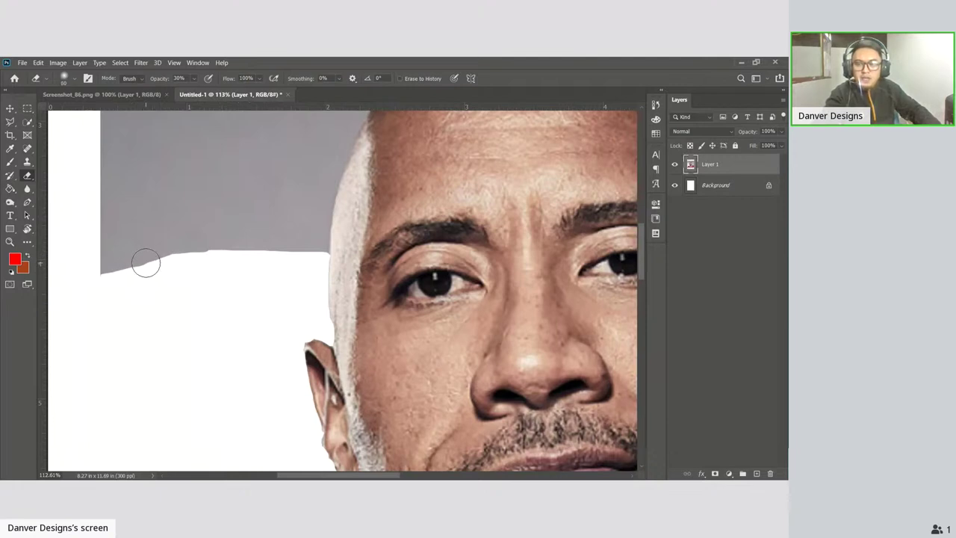
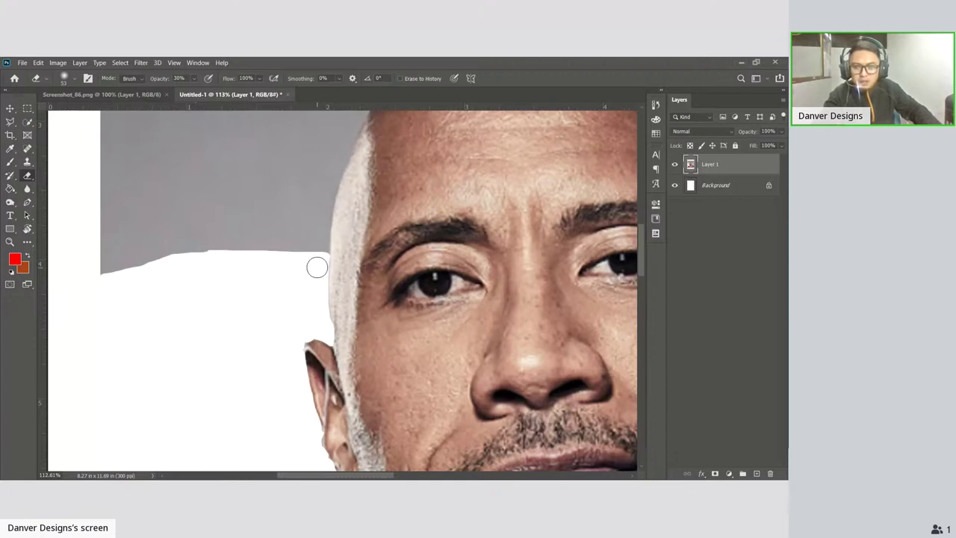
# Set the eraser to 100% opacity and brush size 20, working on Layer 1.
pyautogui.scroll(3, 317, 267)
pyautogui.scroll(2, 316, 262)
pyautogui.scroll(1, 318, 254)
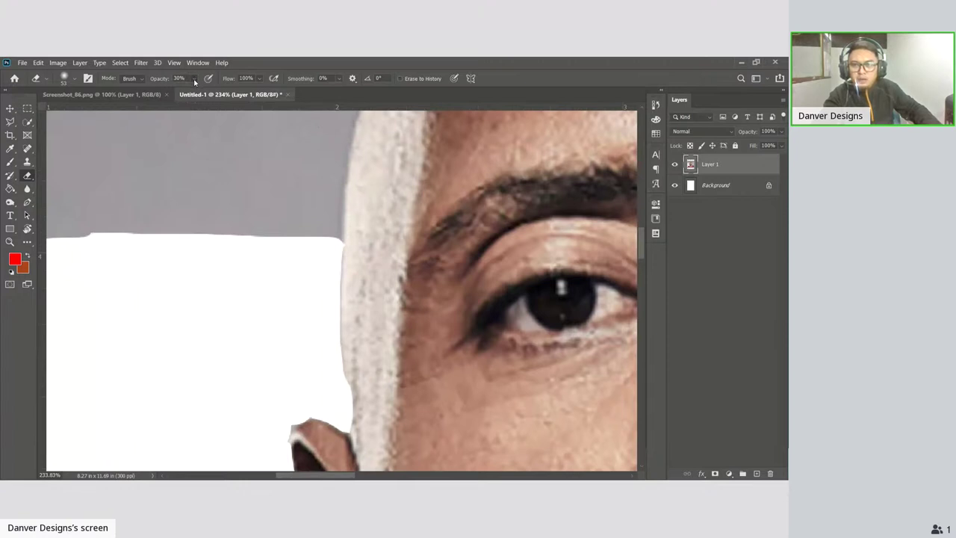
pyautogui.press('0')
pyautogui.click(728, 184)
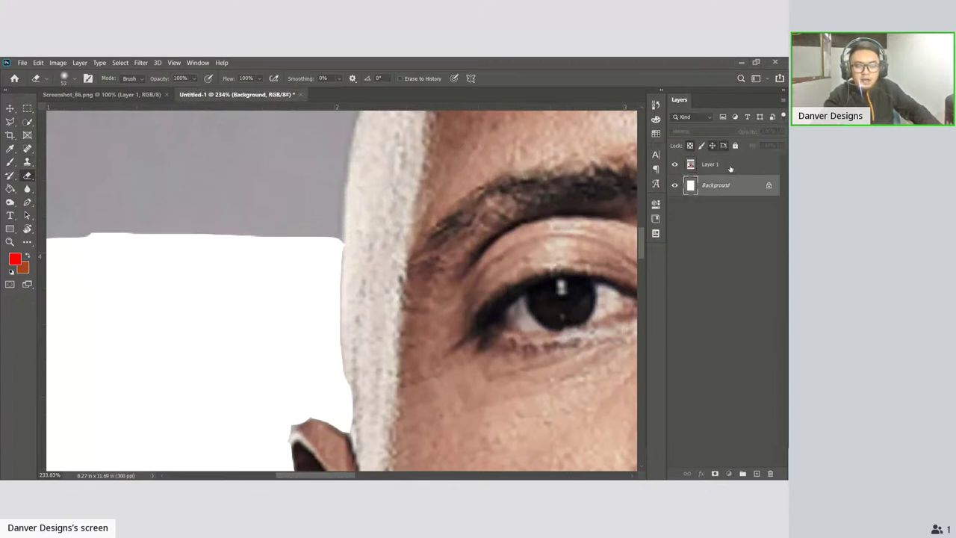
pyautogui.click(730, 167)
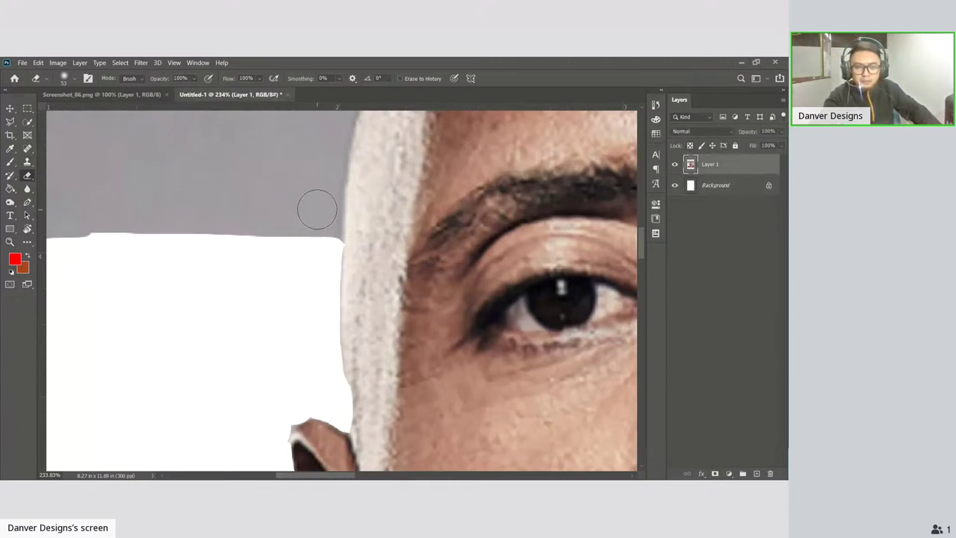
pyautogui.press('[')
pyautogui.press('[')
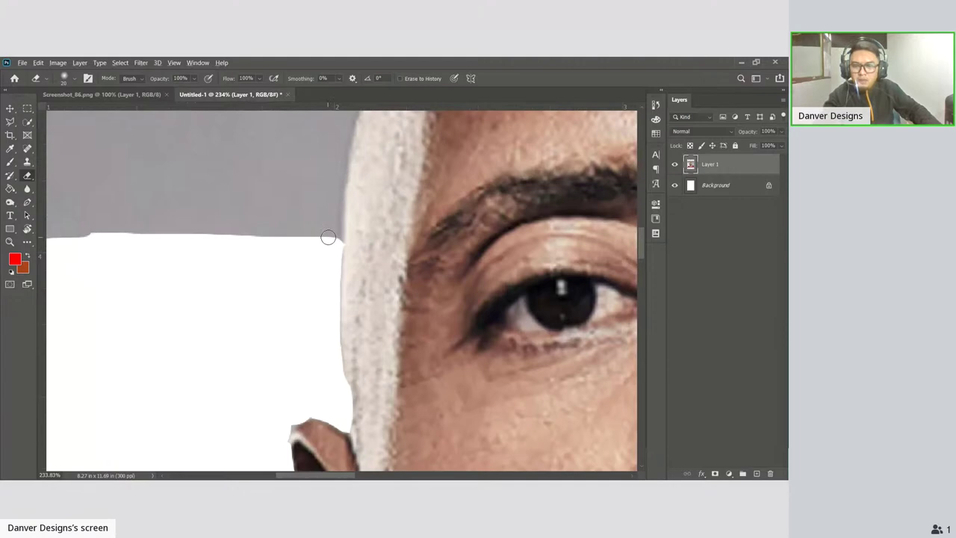
pyautogui.scroll(-2, 328, 237)
pyautogui.scroll(-2, 328, 237)
pyautogui.scroll(-2, 325, 246)
# Deselect the dashed marquee along the jaw with Ctrl+D, leaving nothing selected.
pyautogui.scroll(-3, 320, 255)
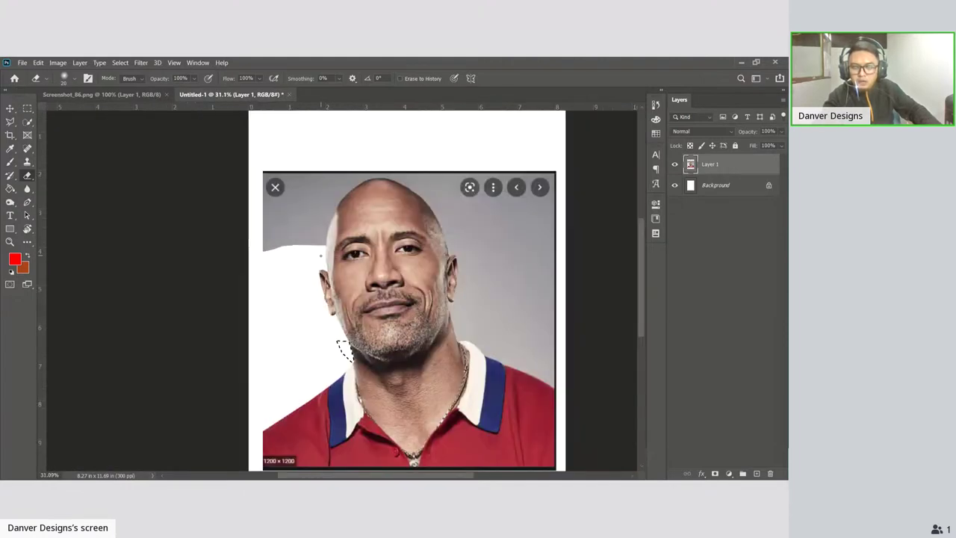
pyautogui.scroll(2, 326, 247)
pyautogui.scroll(2, 326, 247)
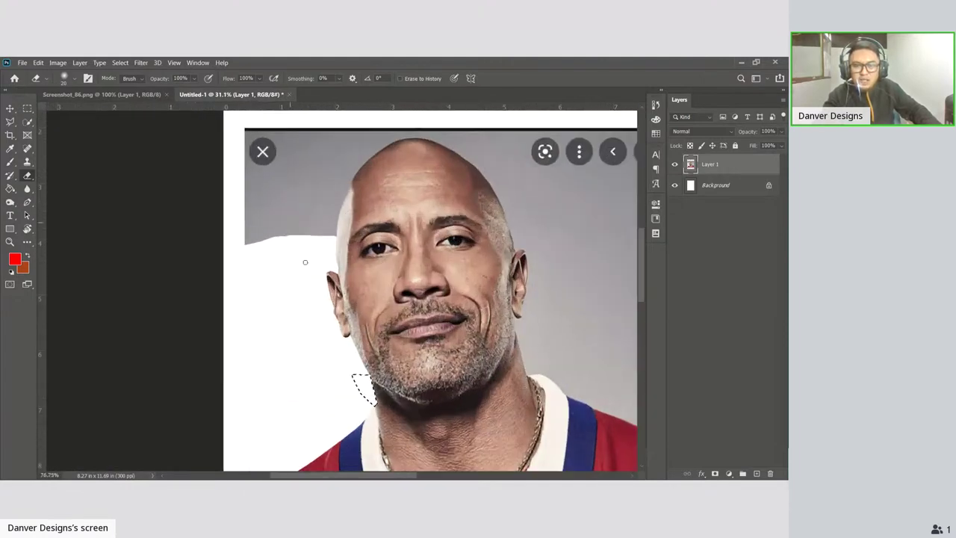
pyautogui.scroll(2, 367, 216)
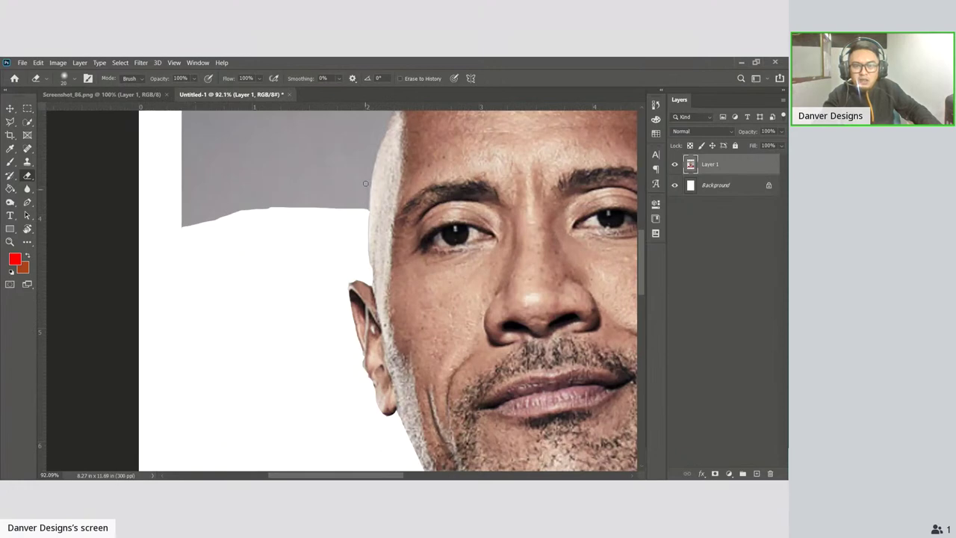
pyautogui.scroll(-5, 377, 234)
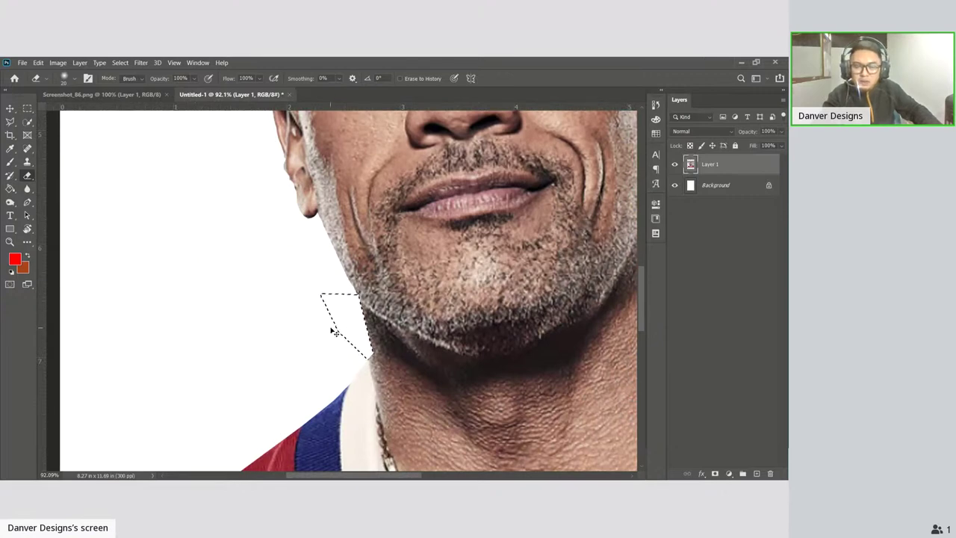
pyautogui.hotkey('ctrl', 'd')
pyautogui.hotkey('ctrl', 'shift', 'd')
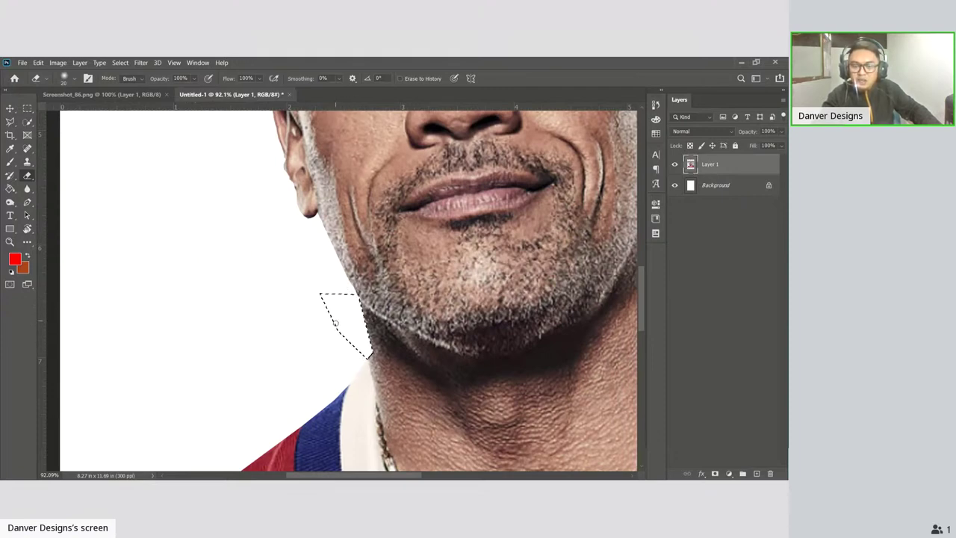
pyautogui.hotkey('ctrl', 'd')
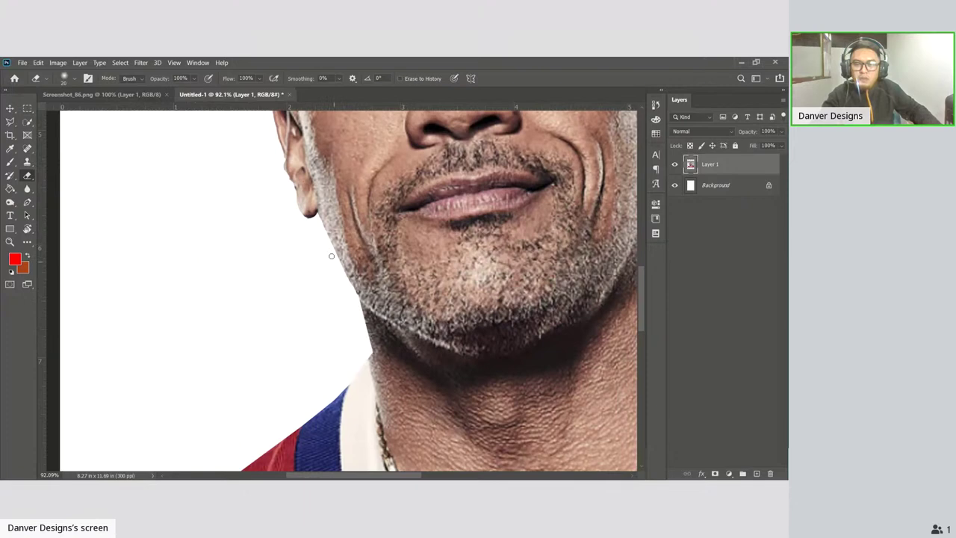
# Erase the grey fringe along the ear lobe edge.
pyautogui.moveTo(299, 179); pyautogui.dragTo(266, 247)
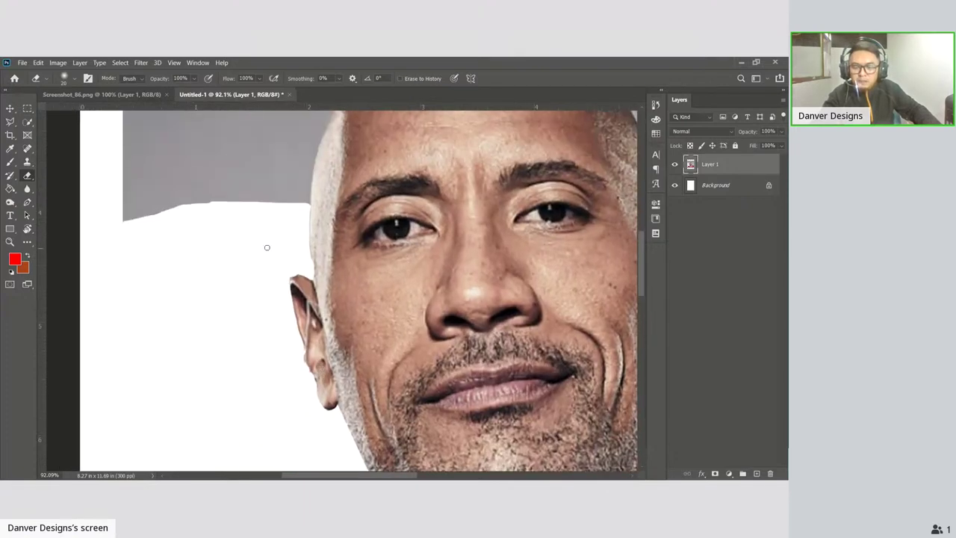
pyautogui.scroll(5, 267, 237)
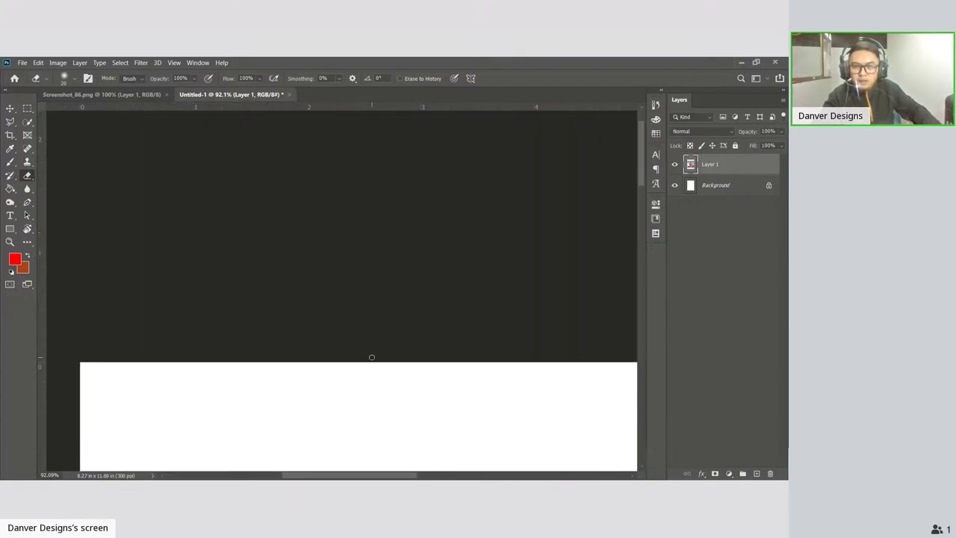
pyautogui.scroll(-5, 373, 374)
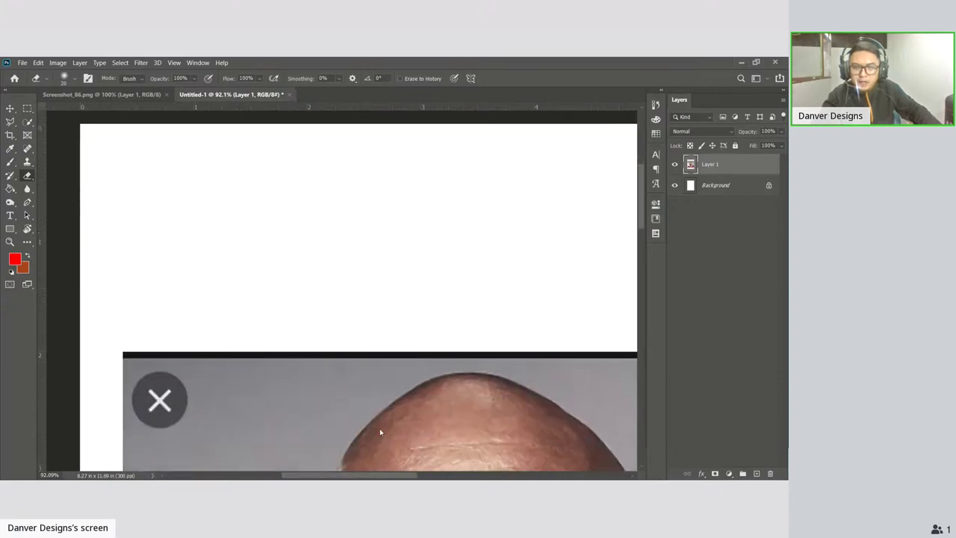
pyautogui.scroll(-3, 359, 160)
pyautogui.scroll(-3, 359, 160)
pyautogui.scroll(-3, 359, 160)
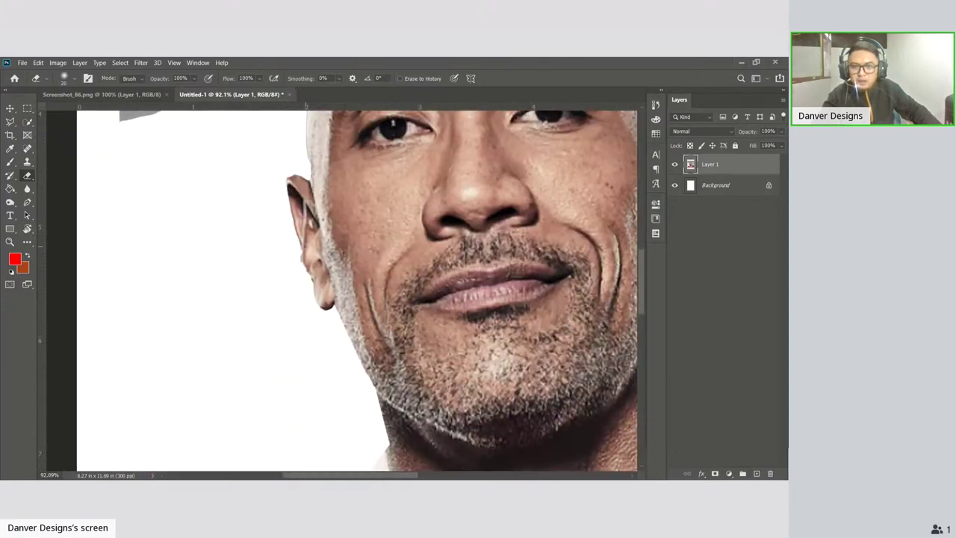
pyautogui.scroll(2, 307, 244)
pyautogui.scroll(2, 305, 245)
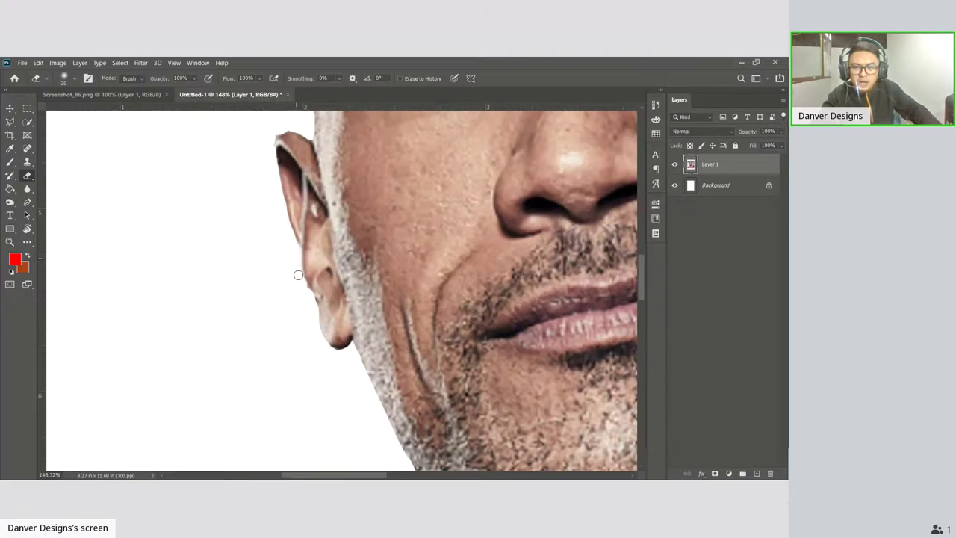
pyautogui.moveTo(312, 300); pyautogui.dragTo(327, 347)
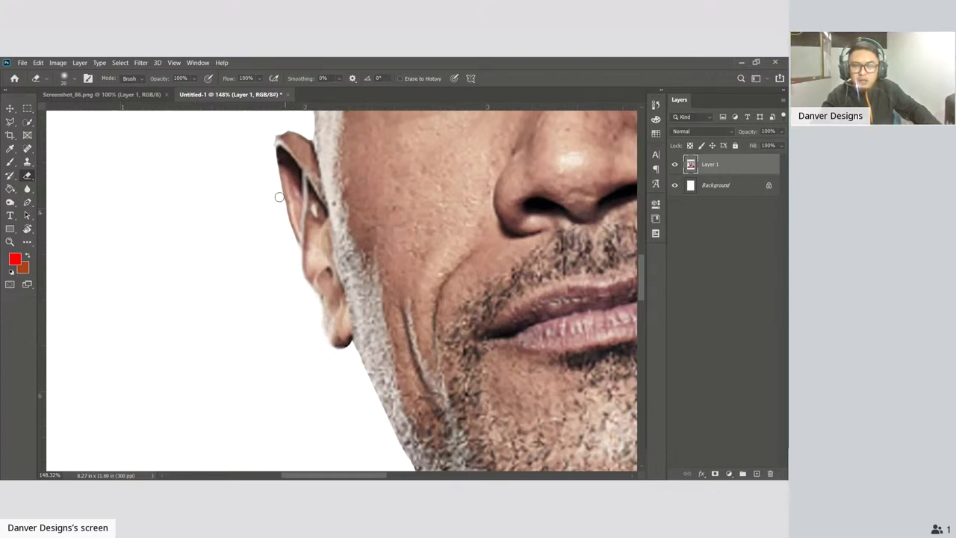
# Erase the grey fringe up the side of the head, then enlarge the eraser to 40.
pyautogui.scroll(1, 277, 144)
pyautogui.scroll(2, 279, 146)
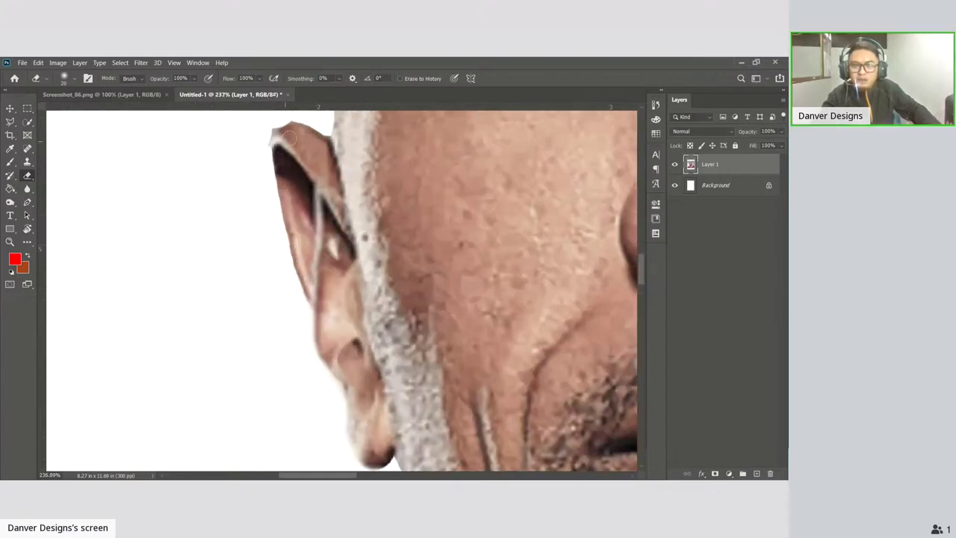
pyautogui.scroll(2, 287, 155)
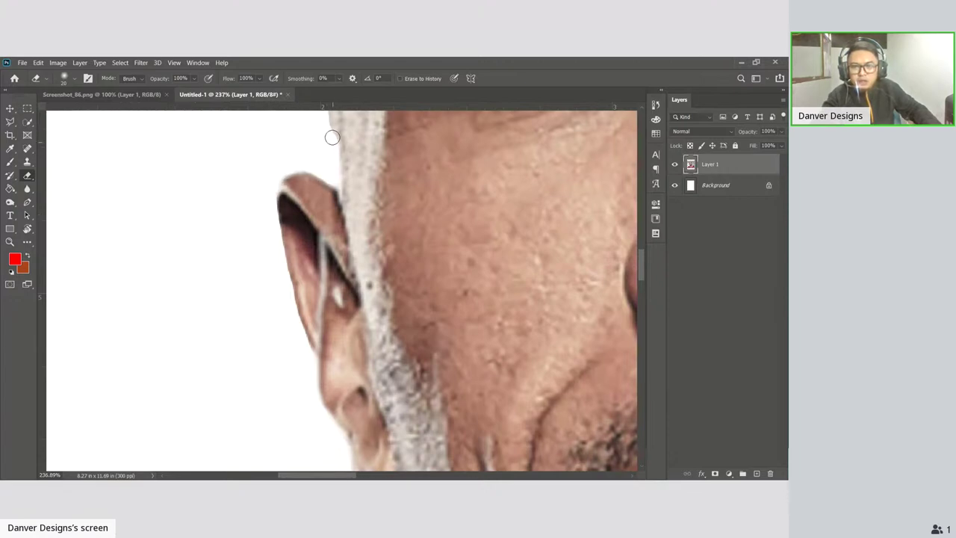
pyautogui.moveTo(346, 168); pyautogui.dragTo(365, 351)
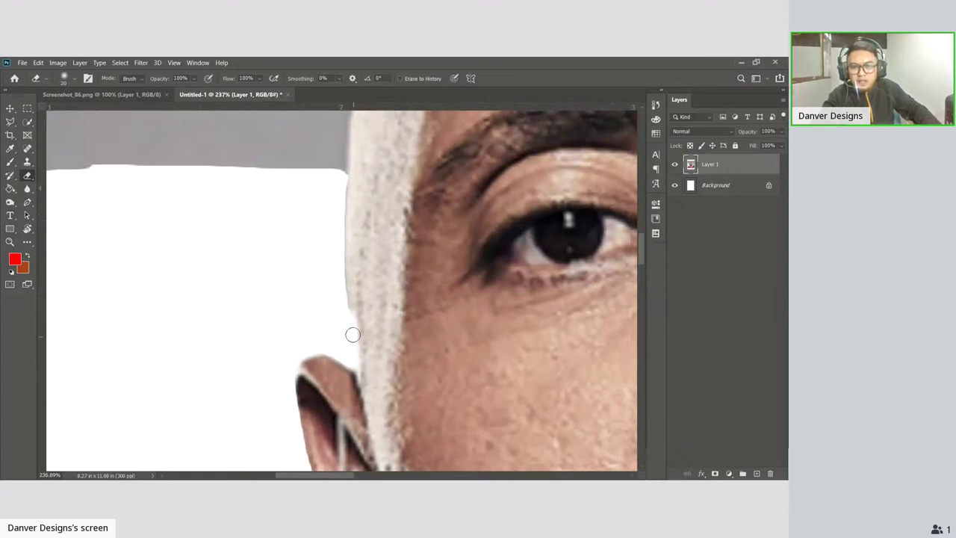
pyautogui.moveTo(341, 233); pyautogui.dragTo(353, 294)
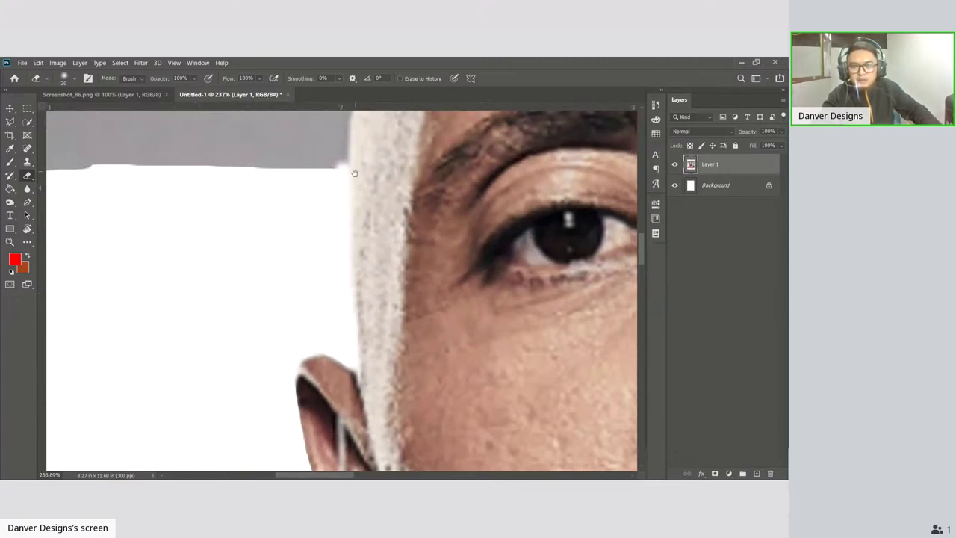
pyautogui.scroll(3, 352, 288)
pyautogui.moveTo(343, 263)
pyautogui.mouseDown()
pyautogui.moveTo(348, 209)
pyautogui.moveTo(345, 292)
pyautogui.moveTo(367, 125)
pyautogui.mouseUp()
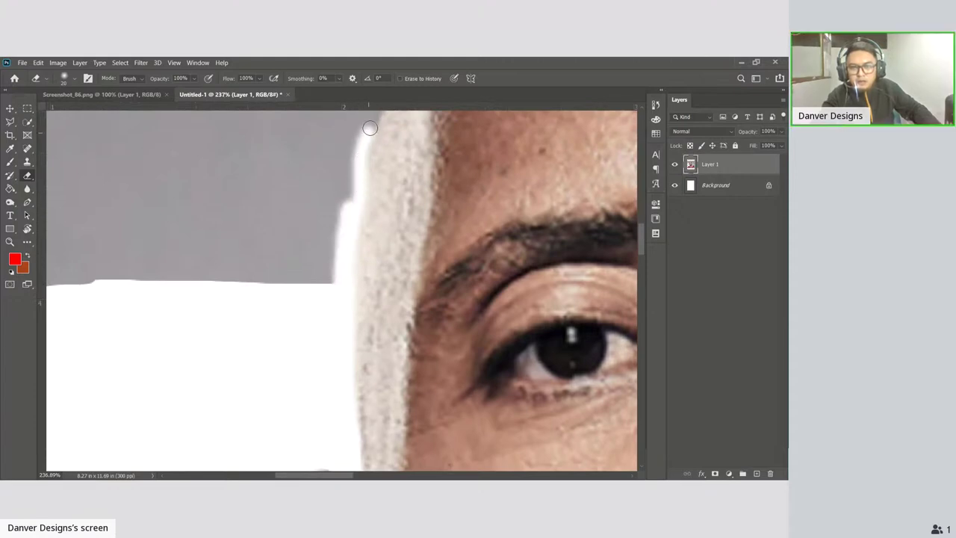
pyautogui.scroll(4, 351, 306)
pyautogui.moveTo(332, 321)
pyautogui.mouseDown()
pyautogui.moveTo(326, 295)
pyautogui.moveTo(392, 158)
pyautogui.moveTo(316, 284)
pyautogui.moveTo(370, 183)
pyautogui.mouseUp()
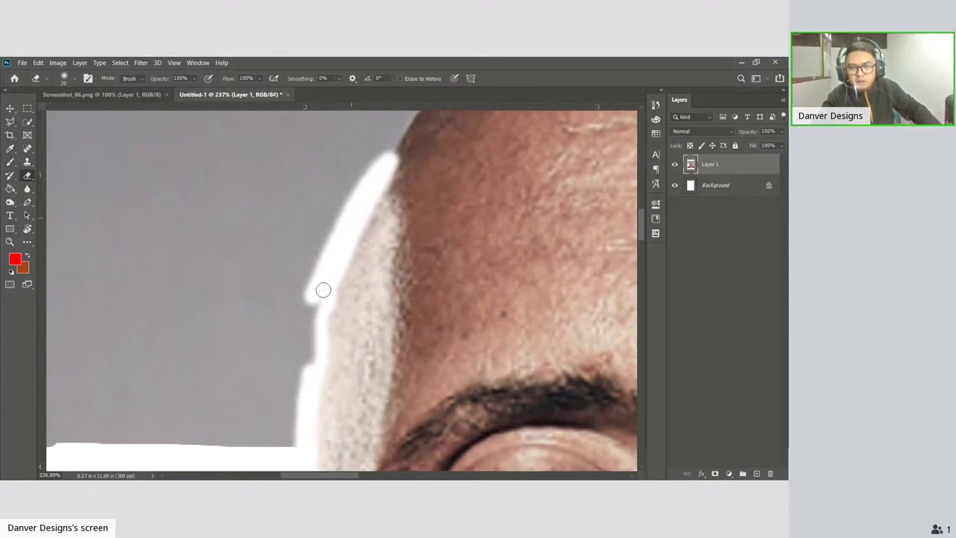
pyautogui.moveTo(322, 288)
pyautogui.mouseDown()
pyautogui.moveTo(305, 380)
pyautogui.moveTo(318, 281)
pyautogui.mouseUp()
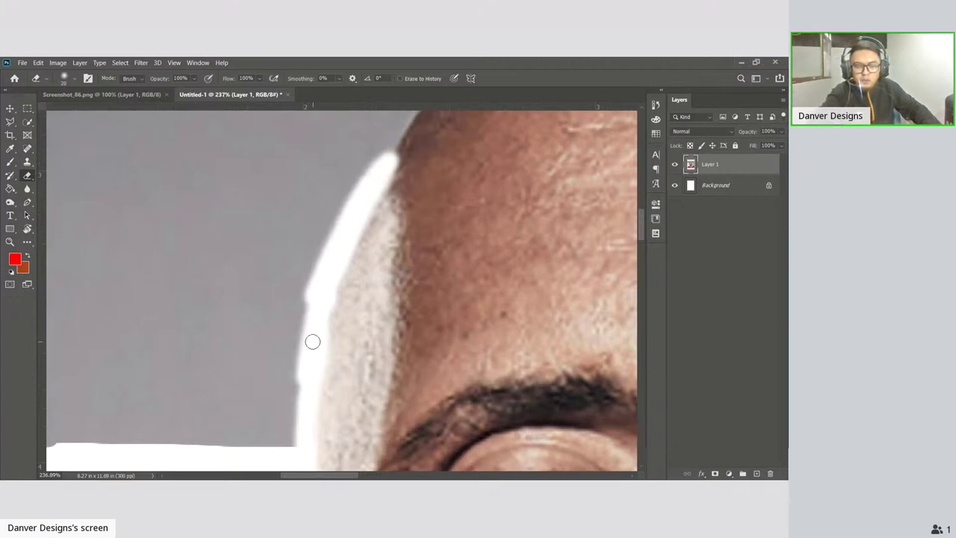
pyautogui.press(']')
pyautogui.press(']')
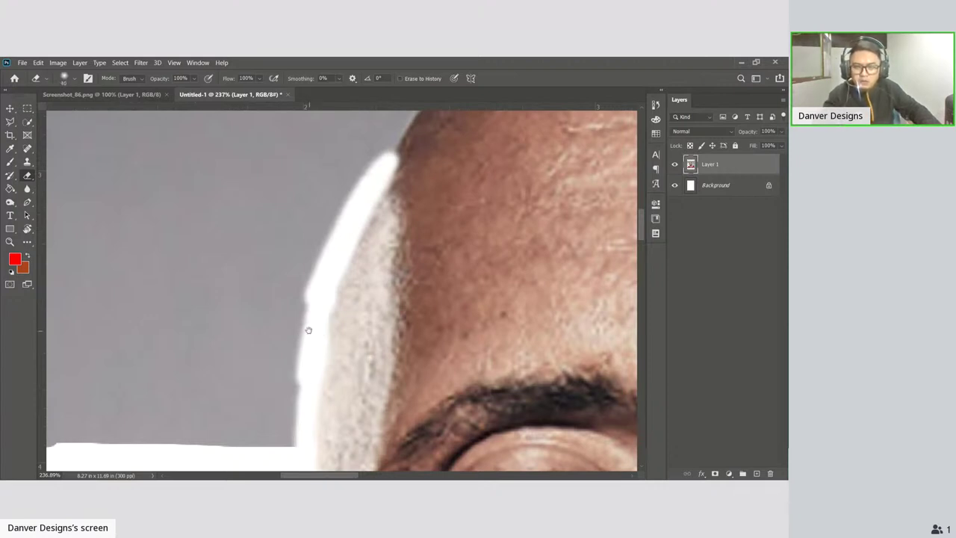
pyautogui.moveTo(309, 331)
pyautogui.mouseDown()
pyautogui.moveTo(326, 187)
pyautogui.moveTo(314, 325)
pyautogui.mouseUp()
# Erase a broad strip of grey background left of the head, up along the hairline.
pyautogui.scroll(-2, 279, 341)
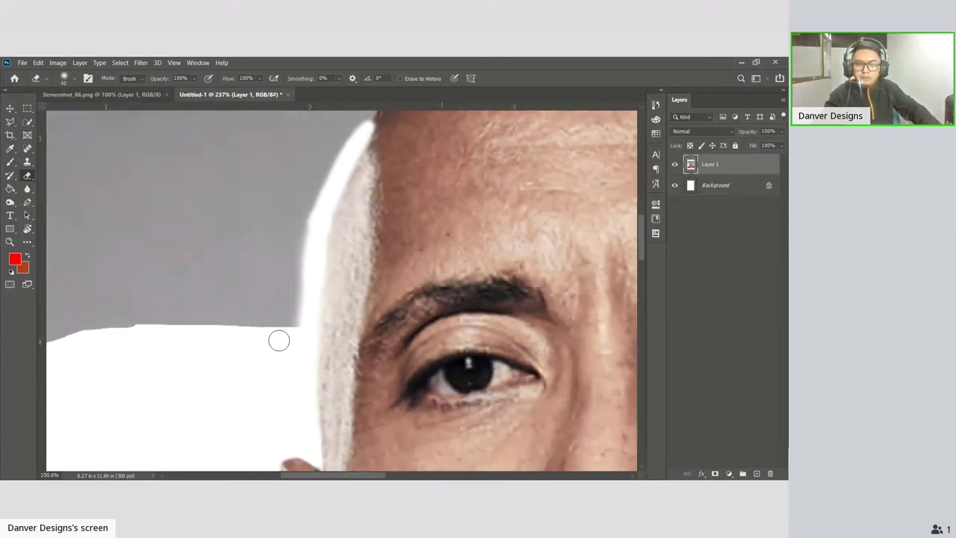
pyautogui.scroll(-1, 278, 339)
pyautogui.scroll(-1, 277, 339)
pyautogui.scroll(-1, 275, 338)
pyautogui.scroll(1, 275, 338)
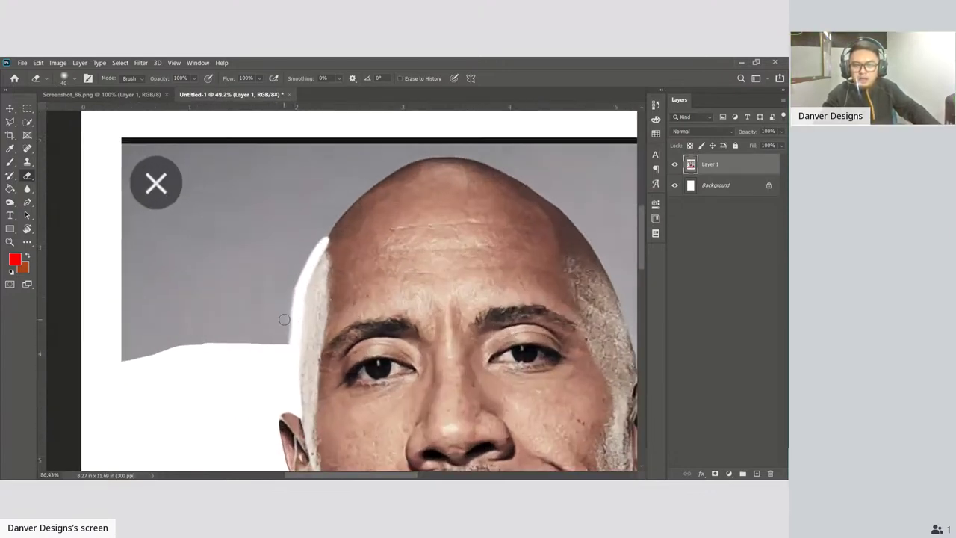
pyautogui.scroll(1, 284, 320)
pyautogui.scroll(1, 287, 314)
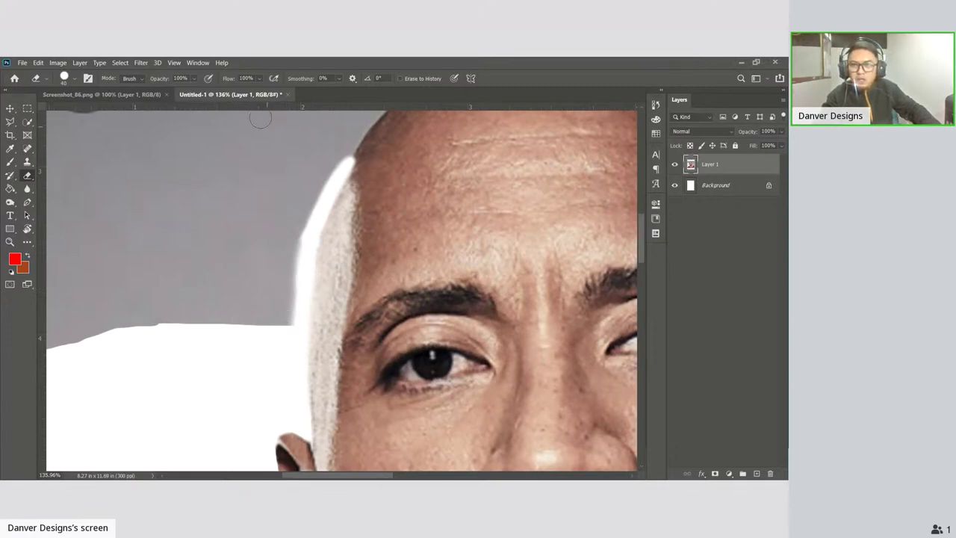
pyautogui.moveTo(298, 235)
pyautogui.mouseDown()
pyautogui.moveTo(277, 315)
pyautogui.moveTo(335, 150)
pyautogui.moveTo(309, 175)
pyautogui.moveTo(266, 277)
pyautogui.moveTo(260, 334)
pyautogui.moveTo(303, 154)
pyautogui.moveTo(234, 322)
pyautogui.moveTo(227, 315)
pyautogui.moveTo(273, 163)
pyautogui.moveTo(205, 305)
pyautogui.moveTo(270, 155)
pyautogui.moveTo(192, 315)
pyautogui.moveTo(224, 191)
pyautogui.moveTo(248, 156)
pyautogui.moveTo(151, 325)
pyautogui.moveTo(171, 316)
pyautogui.moveTo(186, 249)
pyautogui.moveTo(231, 160)
pyautogui.moveTo(131, 336)
pyautogui.moveTo(229, 291)
pyautogui.moveTo(256, 160)
pyautogui.moveTo(171, 241)
pyautogui.moveTo(142, 301)
pyautogui.moveTo(158, 307)
pyautogui.mouseUp()
pyautogui.moveTo(177, 249)
pyautogui.mouseDown()
pyautogui.moveTo(98, 301)
pyautogui.moveTo(143, 276)
pyautogui.moveTo(163, 216)
pyautogui.moveTo(154, 171)
pyautogui.moveTo(83, 267)
pyautogui.moveTo(149, 197)
pyautogui.moveTo(131, 220)
pyautogui.moveTo(143, 201)
pyautogui.moveTo(122, 207)
pyautogui.mouseUp()
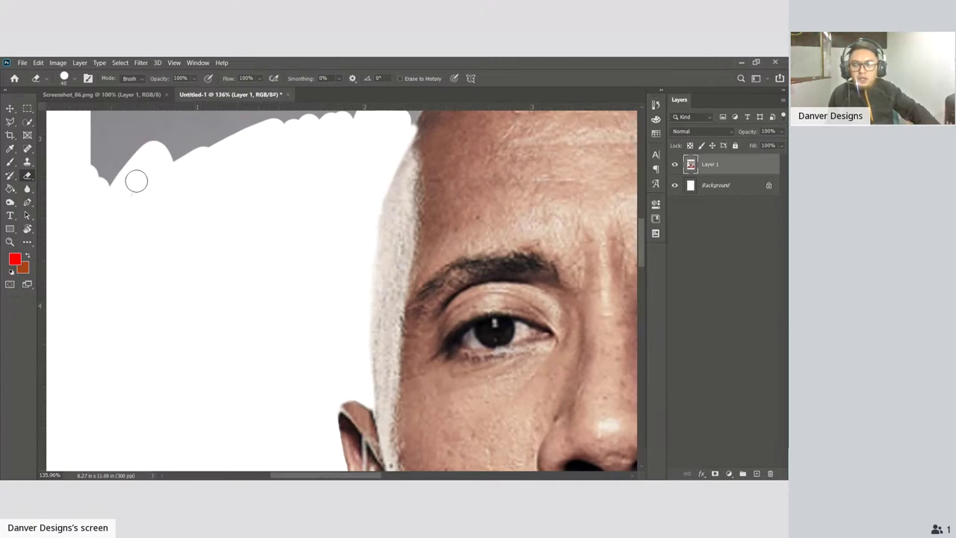
pyautogui.scroll(1, 230, 188)
pyautogui.scroll(1, 233, 186)
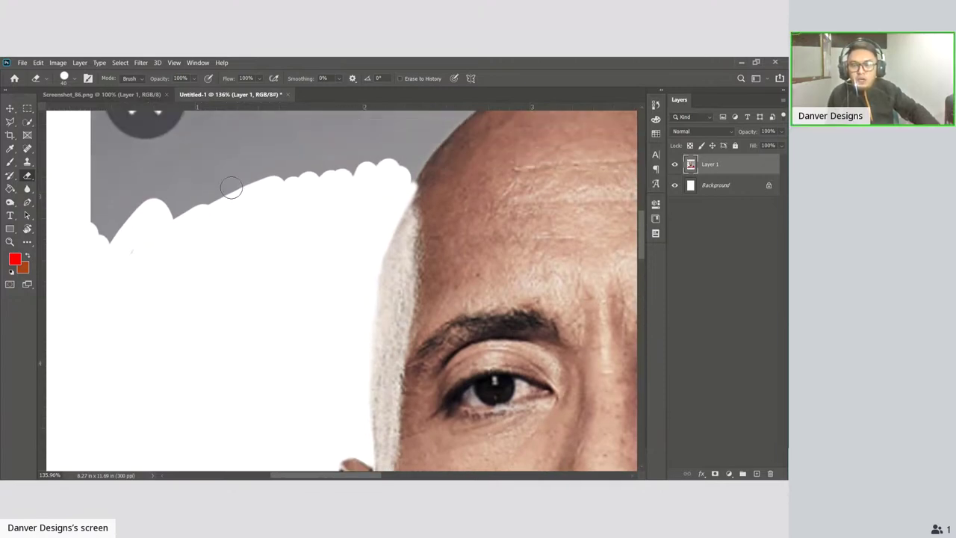
pyautogui.scroll(5, 230, 186)
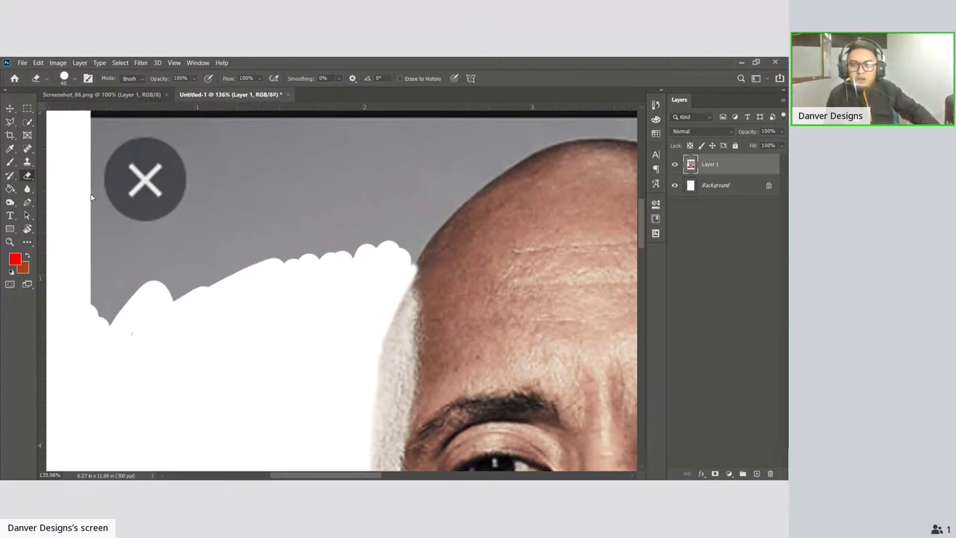
pyautogui.hotkey('shift', 'e')
pyautogui.hotkey('shift', 'e')
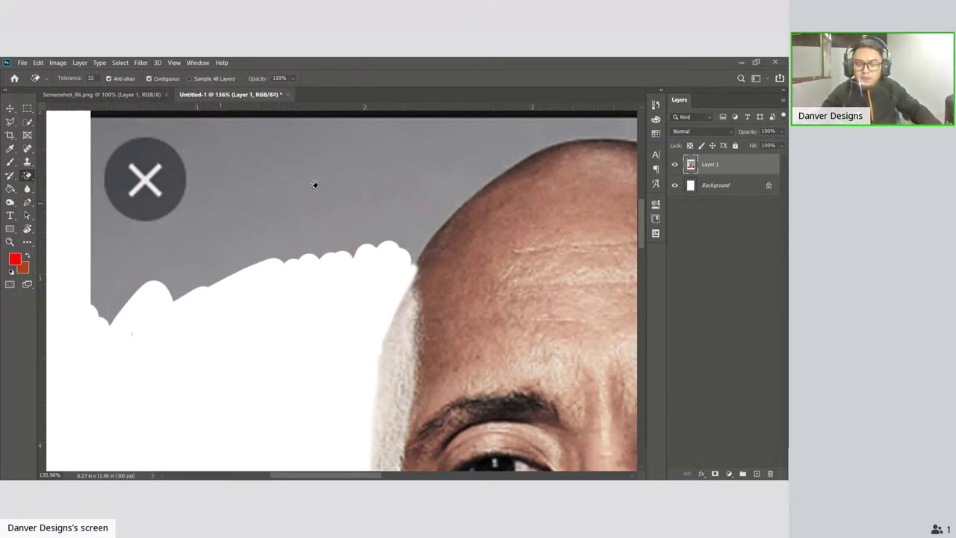
pyautogui.scroll(-2, 315, 184)
pyautogui.scroll(-2, 306, 185)
pyautogui.scroll(-5, 303, 184)
pyautogui.scroll(-2, 298, 188)
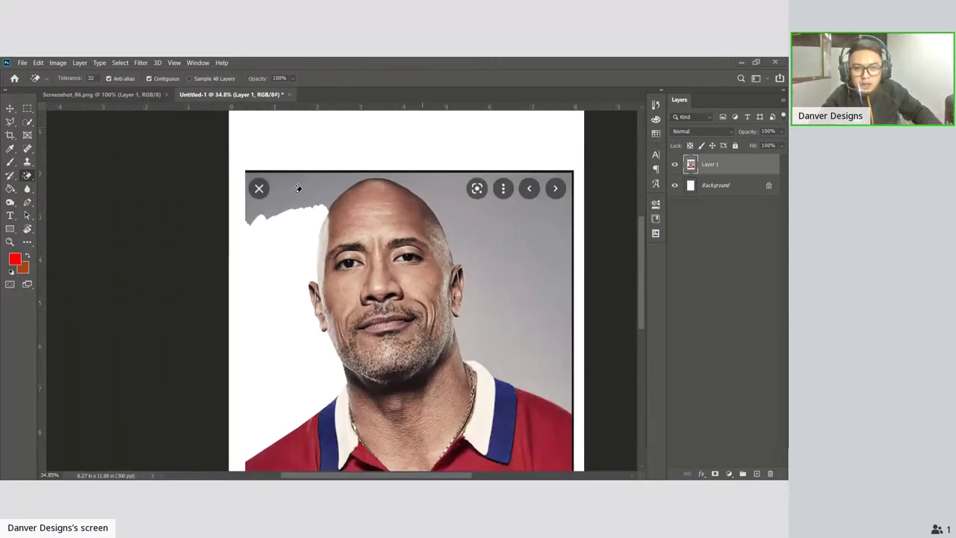
pyautogui.scroll(1, 298, 188)
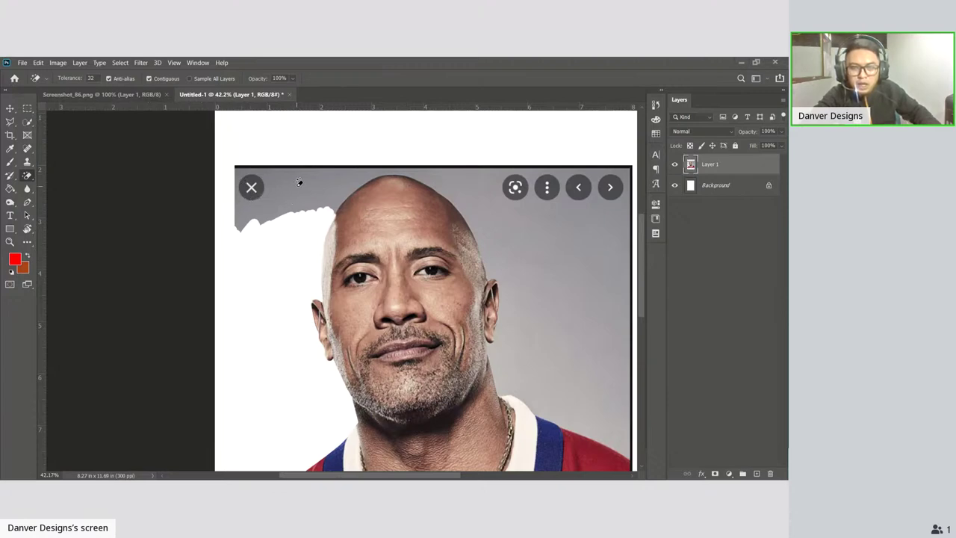
pyautogui.scroll(-3, 330, 234)
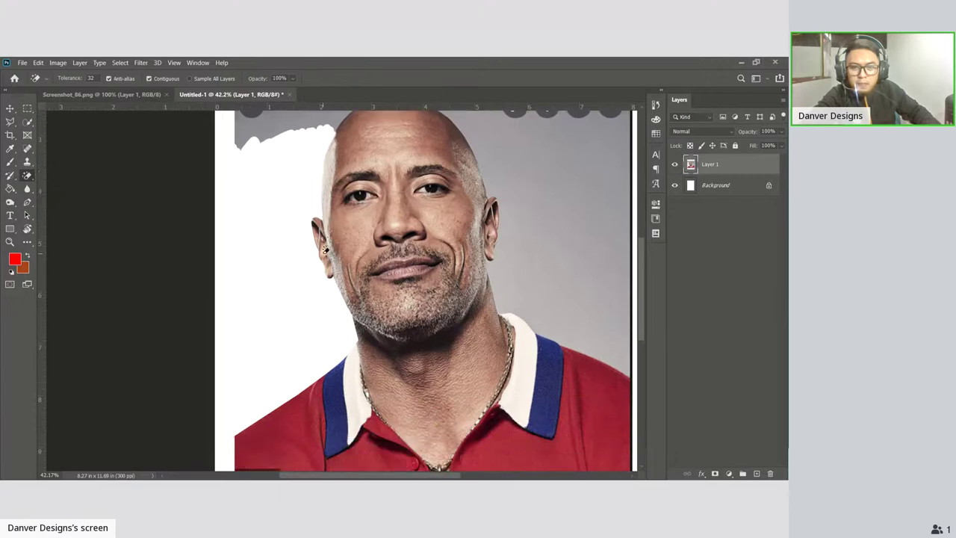
pyautogui.scroll(3, 325, 250)
pyautogui.click(309, 183)
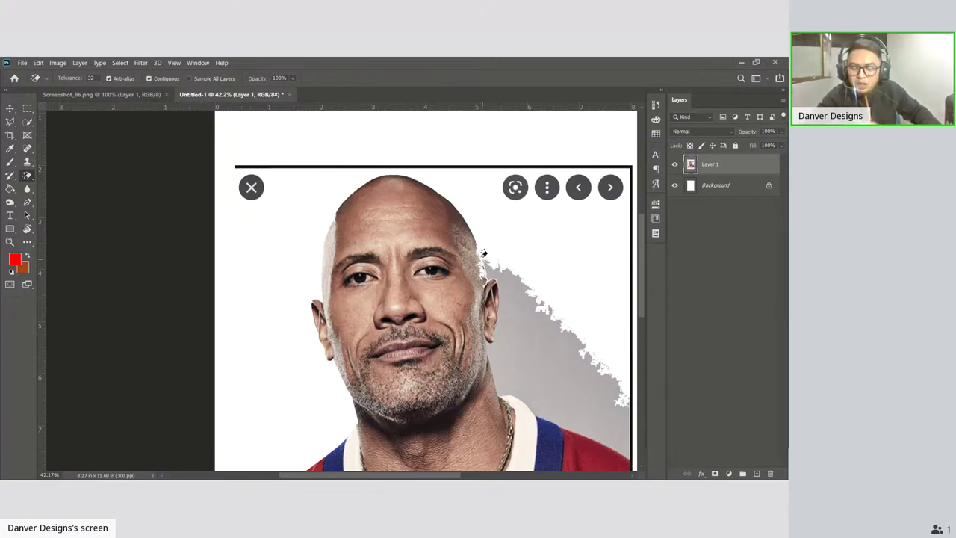
pyautogui.hotkey('ctrl', 'z')
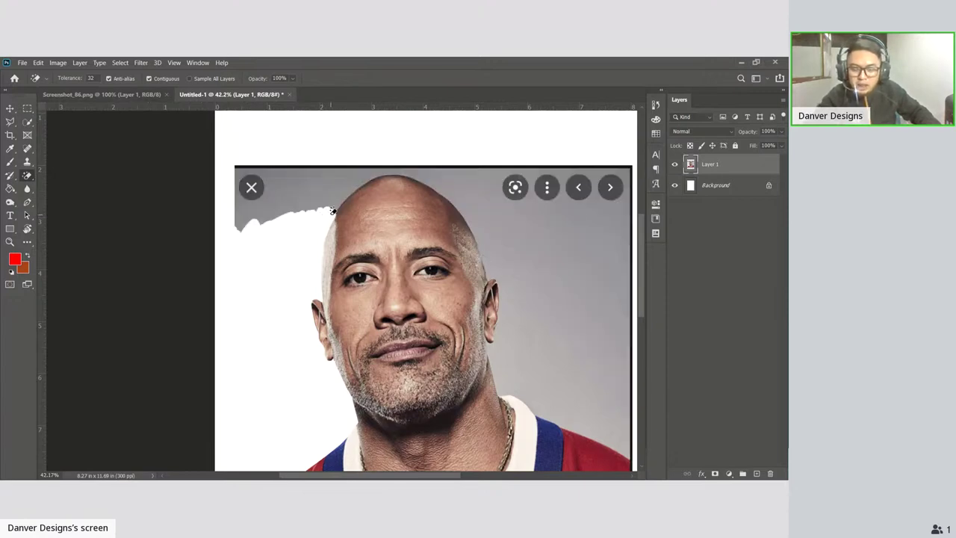
pyautogui.press('l')
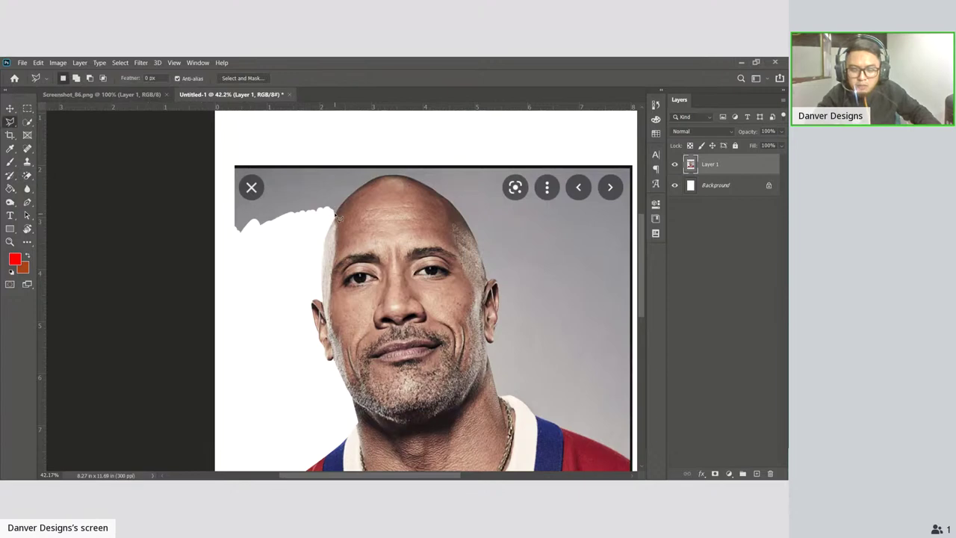
# Clear the grey patch above-left of the head with a Magnetic Lasso selection, then deselect.
pyautogui.hotkey('shift', 'l')
pyautogui.click(335, 212)
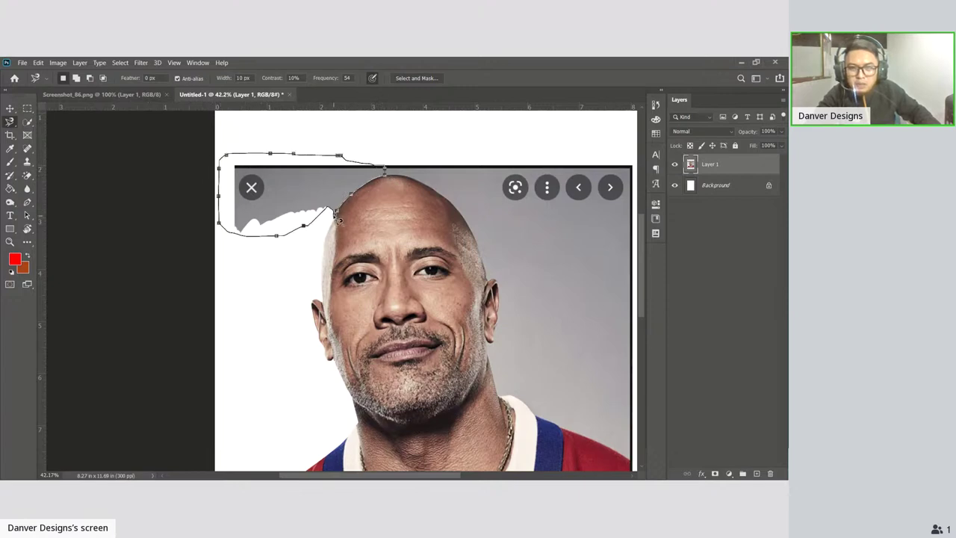
pyautogui.doubleClick(338, 216)
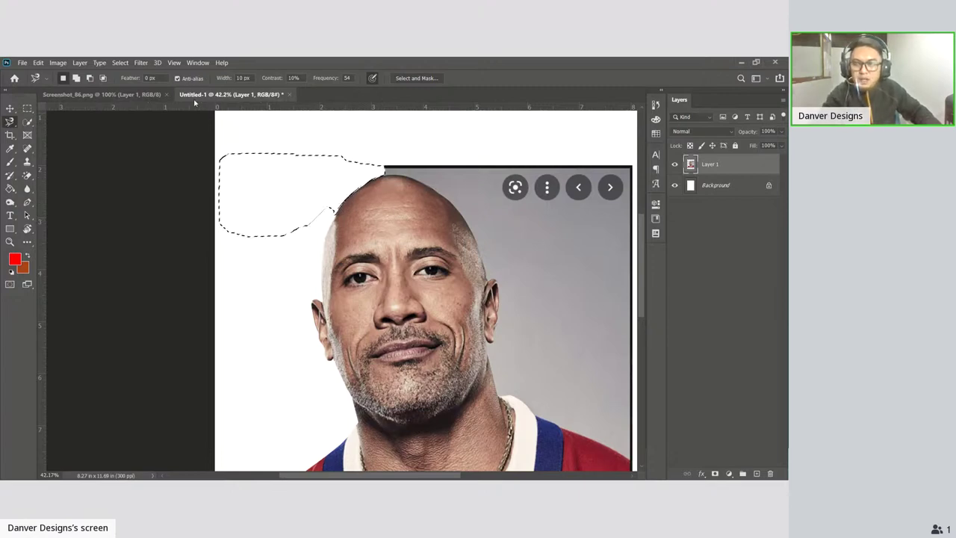
pyautogui.hotkey('ctrl', 'd')
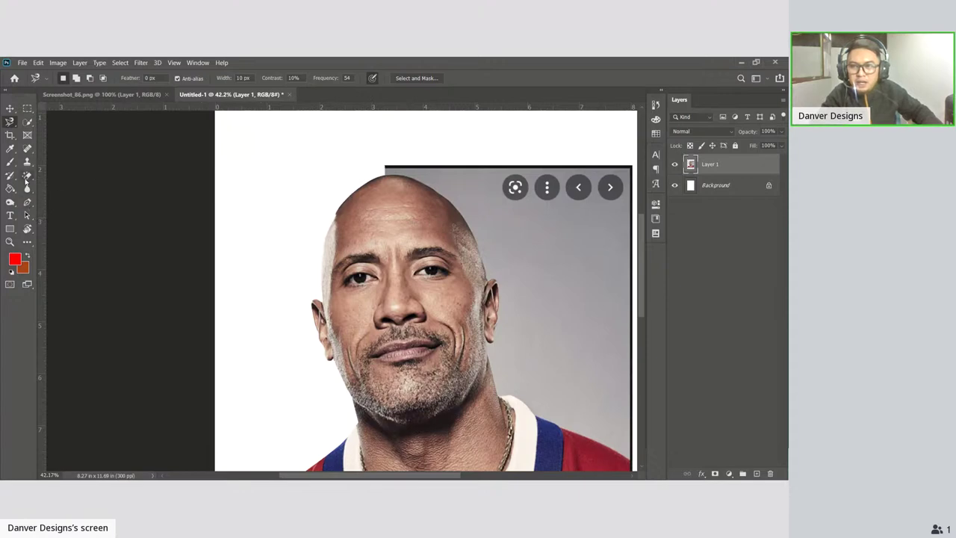
pyautogui.click(31, 179)
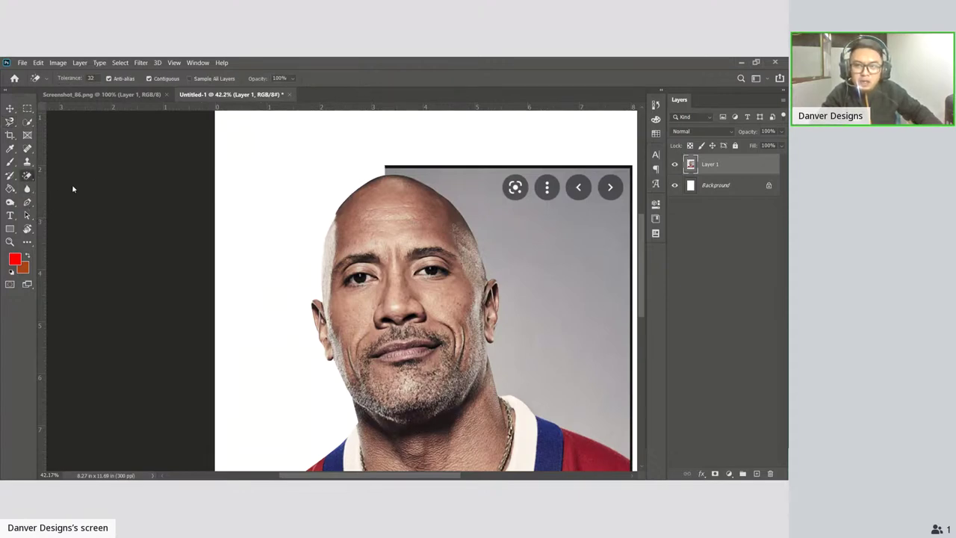
pyautogui.hotkey('shift', 'e')
pyautogui.hotkey('shift', 'e')
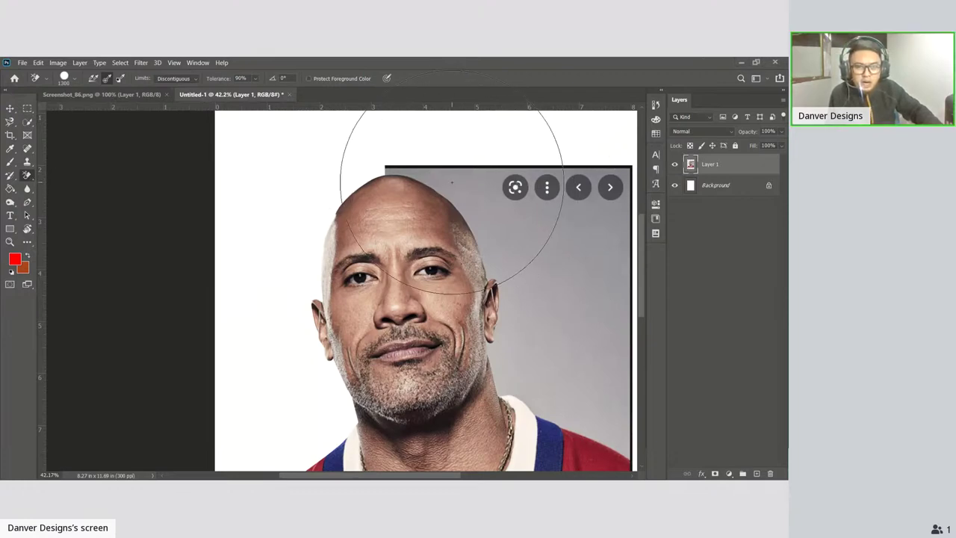
# Set the Background Eraser to size 300 and try erasing beside the head, undoing stray strokes.
pyautogui.press('[')
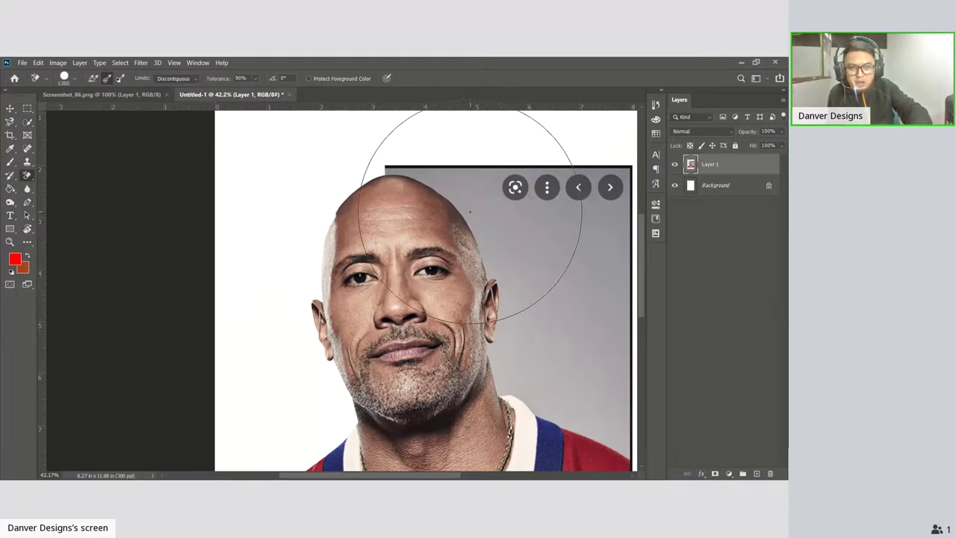
pyautogui.press('[')
pyautogui.press('[')
pyautogui.press('[')
pyautogui.press('[')
pyautogui.press('[')
pyautogui.press('[')
pyautogui.press('[')
pyautogui.press('[')
pyautogui.press('[')
pyautogui.press('[')
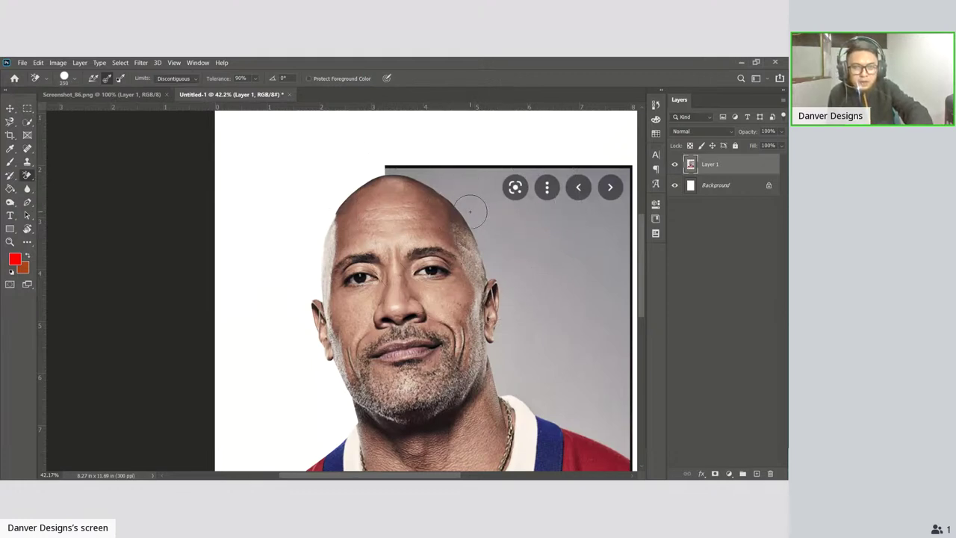
pyautogui.press(']')
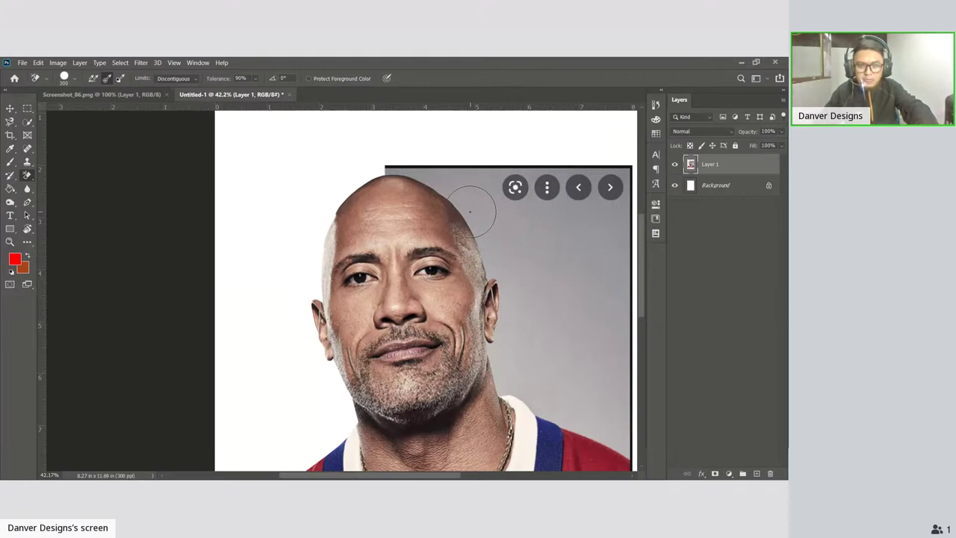
pyautogui.scroll(3, 470, 212)
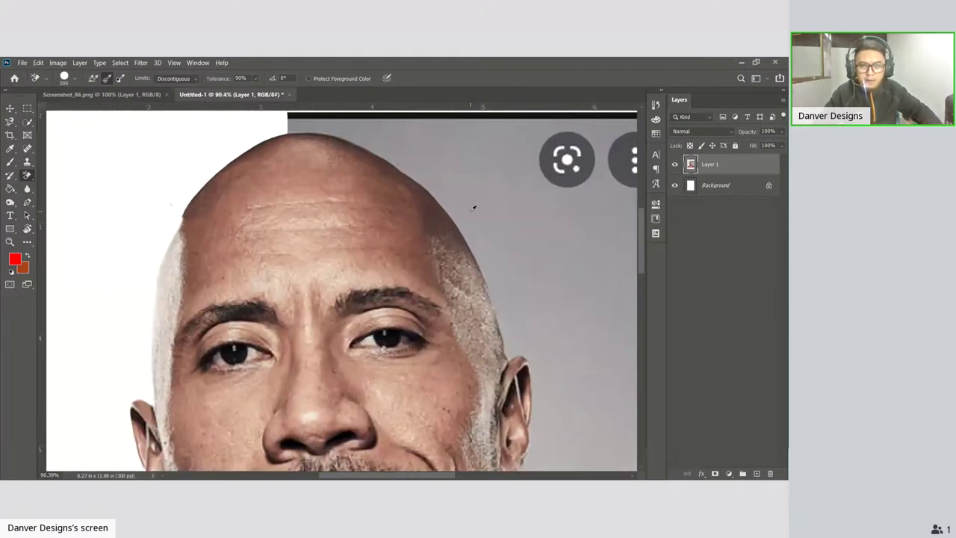
pyautogui.scroll(2, 430, 209)
pyautogui.scroll(1, 411, 224)
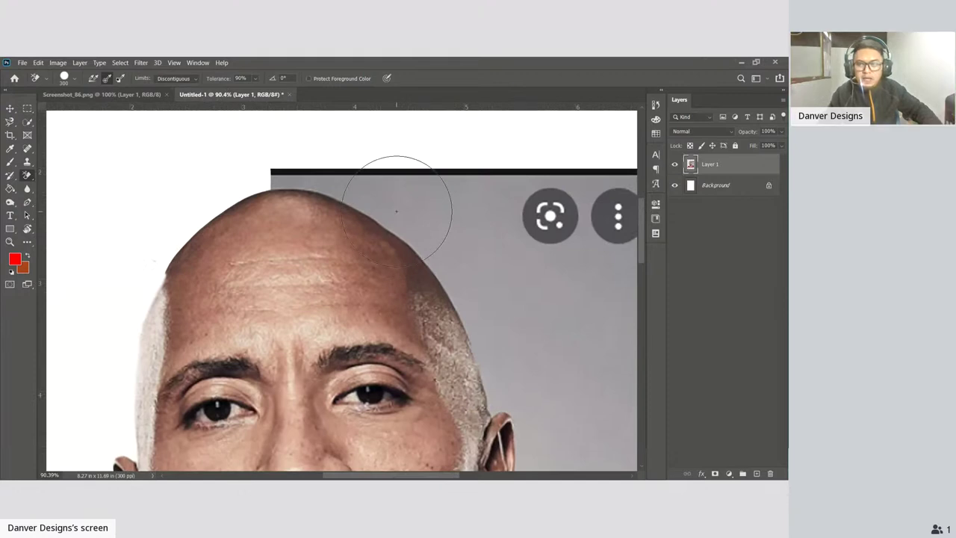
pyautogui.moveTo(352, 186); pyautogui.dragTo(346, 193)
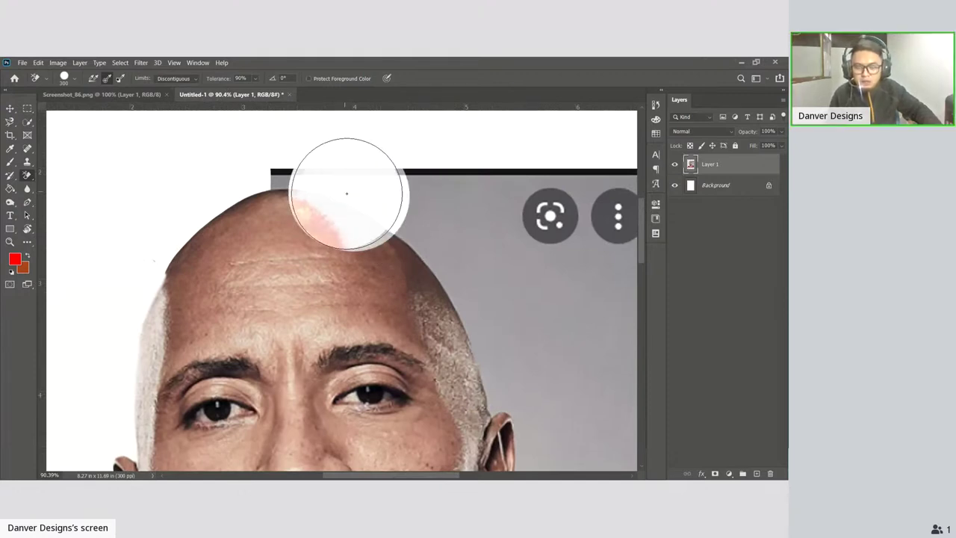
pyautogui.hotkey('ctrl', 'z')
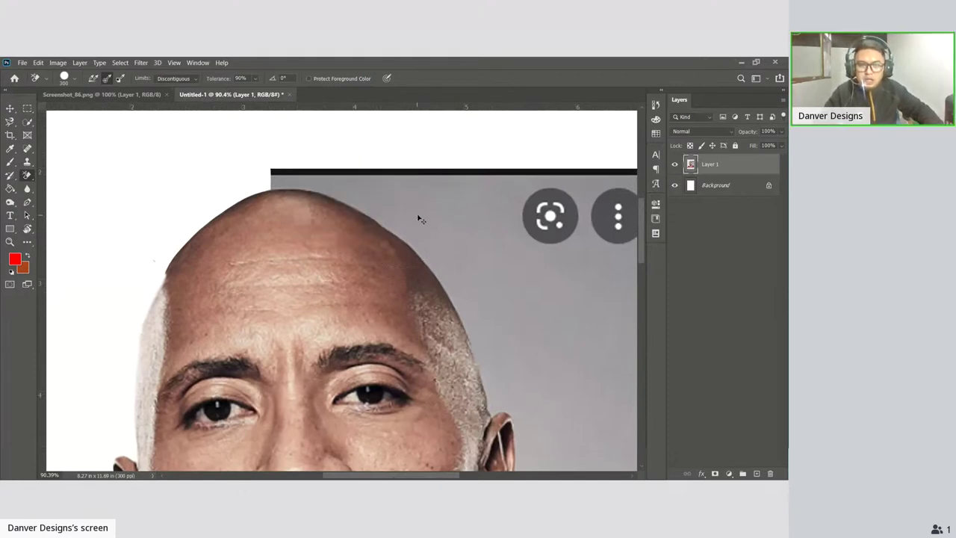
pyautogui.click(425, 211)
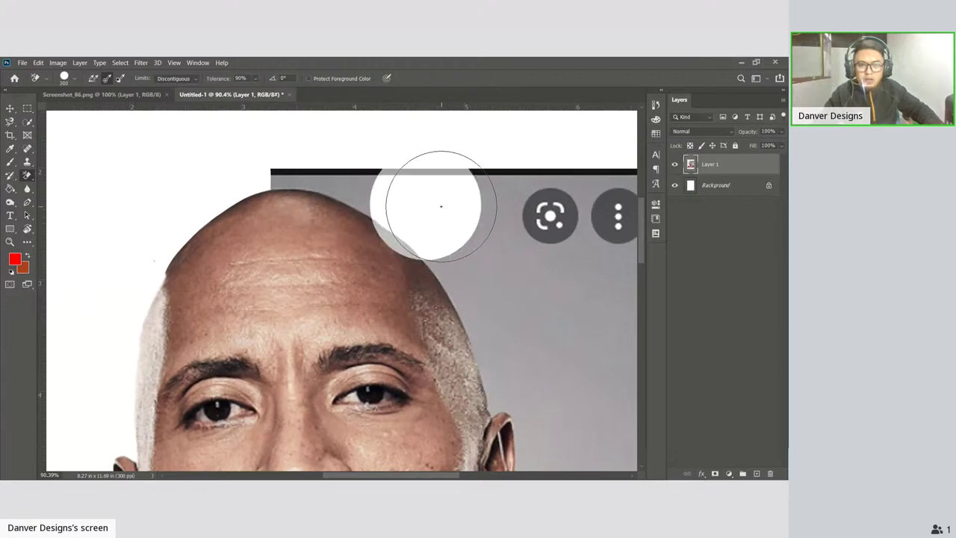
pyautogui.hotkey('ctrl', 'z')
pyautogui.click(475, 233)
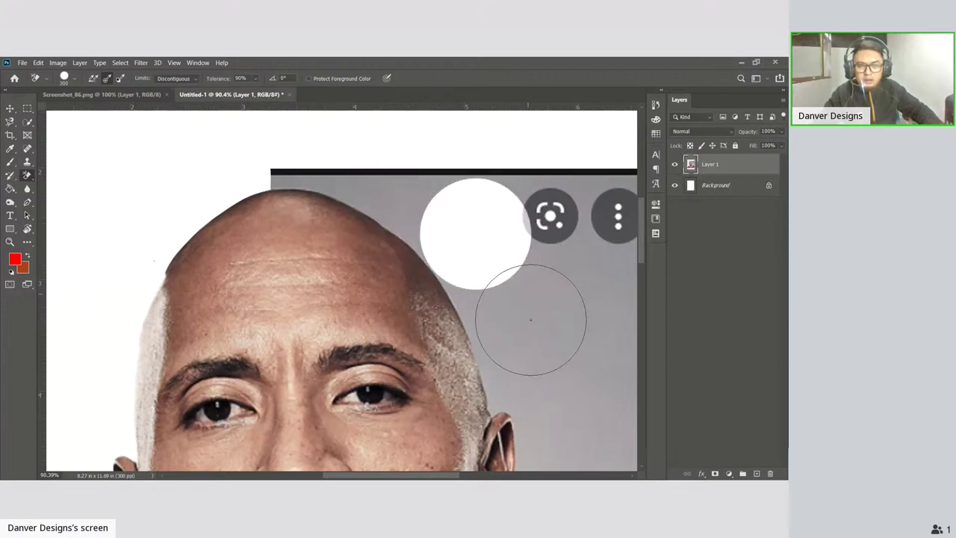
pyautogui.moveTo(542, 282); pyautogui.dragTo(402, 270)
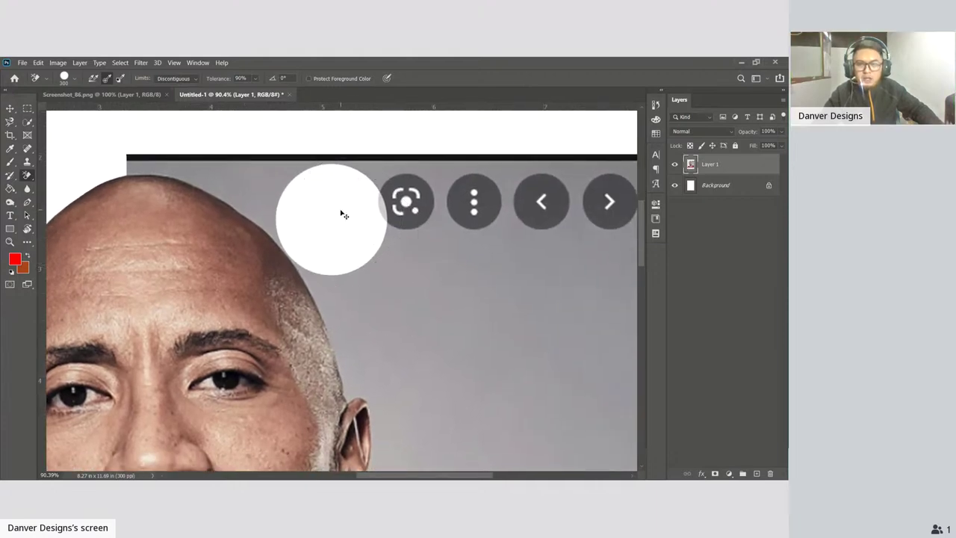
pyautogui.hotkey('ctrl', 'z')
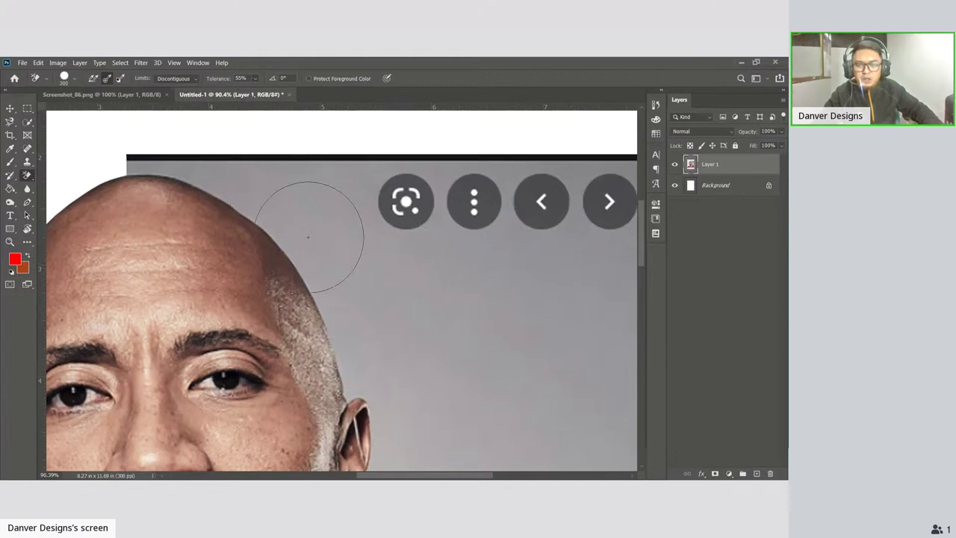
# Erase the grey backdrop along the head edge and across the upper right, undoing strokes near the ear.
pyautogui.moveTo(290, 196); pyautogui.dragTo(338, 203)
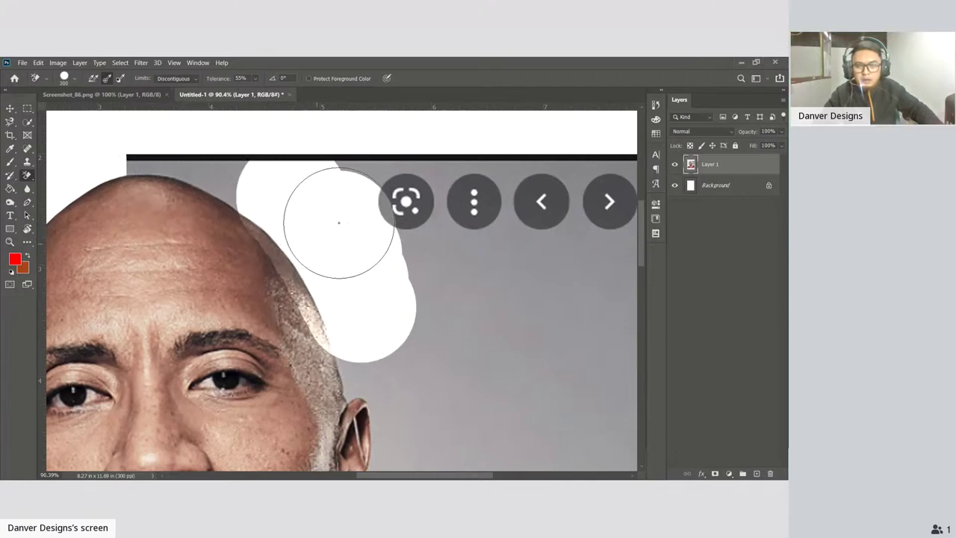
pyautogui.moveTo(363, 182)
pyautogui.mouseDown()
pyautogui.moveTo(426, 179)
pyautogui.moveTo(452, 273)
pyautogui.moveTo(430, 244)
pyautogui.mouseUp()
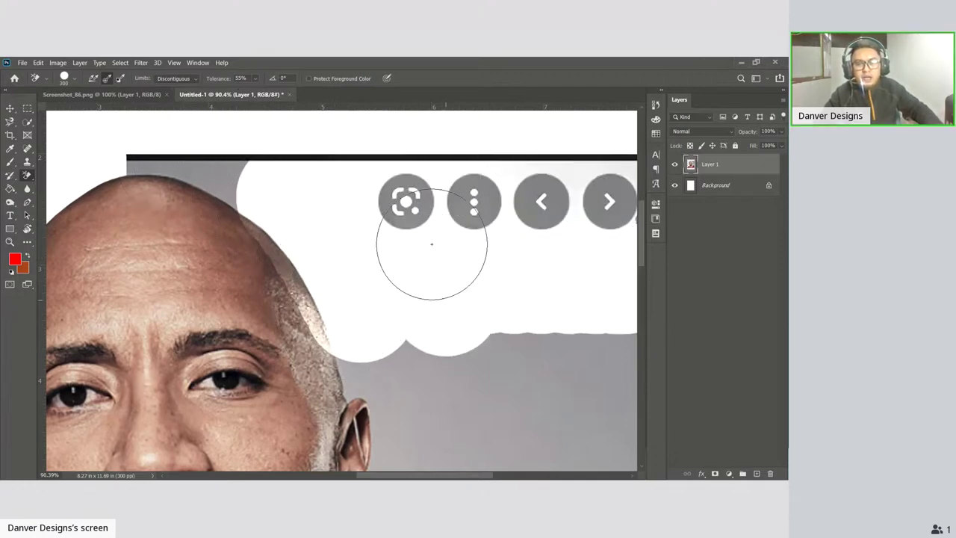
pyautogui.moveTo(459, 288); pyautogui.dragTo(371, 221)
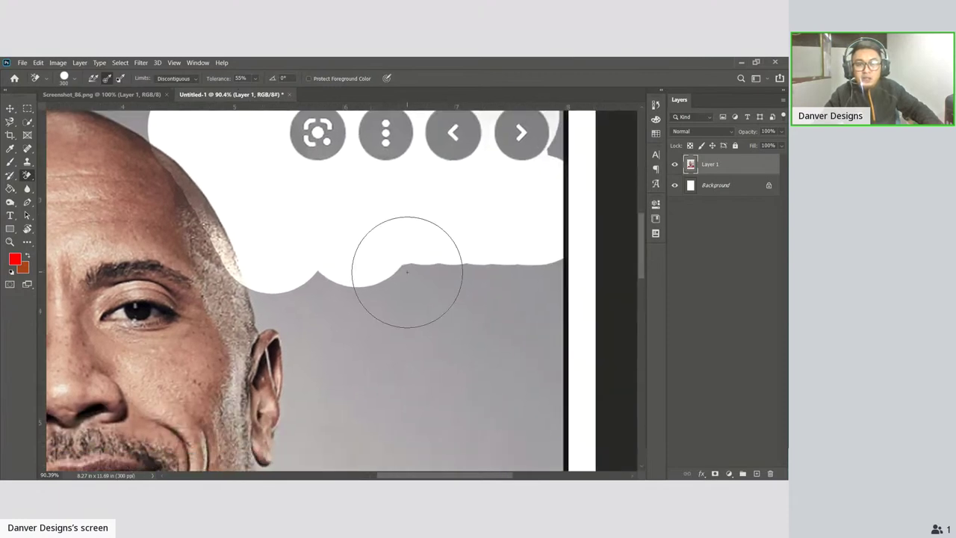
pyautogui.moveTo(406, 281); pyautogui.dragTo(552, 321)
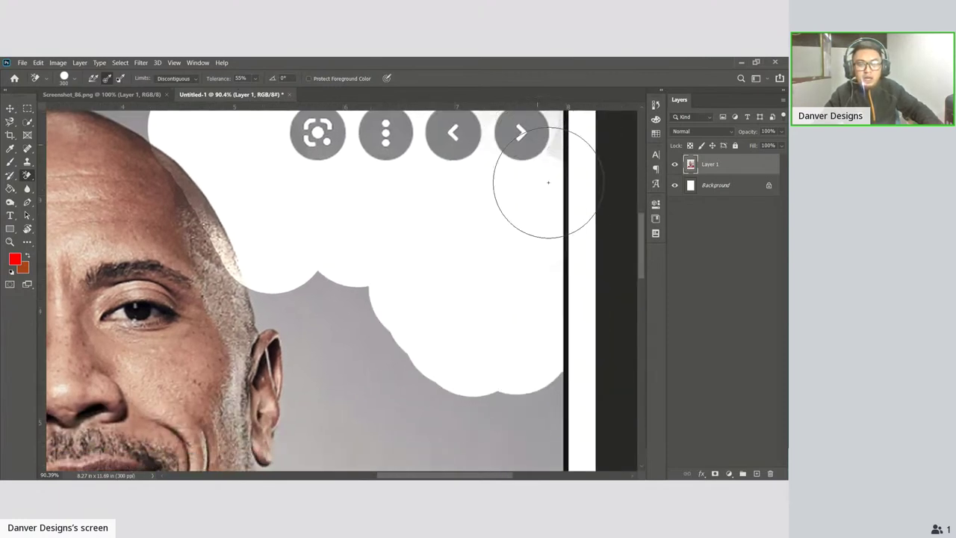
pyautogui.moveTo(566, 139)
pyautogui.mouseDown()
pyautogui.moveTo(545, 128)
pyautogui.moveTo(433, 128)
pyautogui.mouseUp()
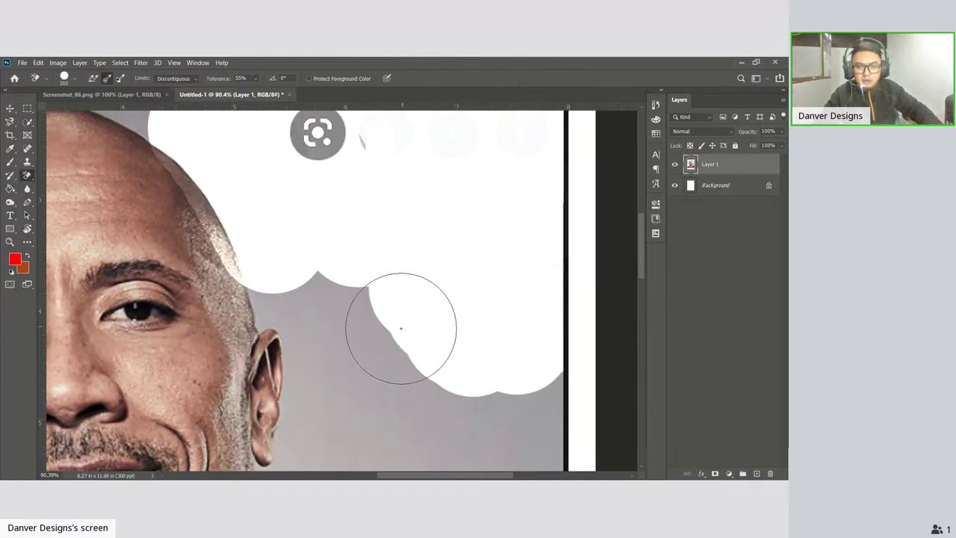
pyautogui.moveTo(396, 338)
pyautogui.mouseDown()
pyautogui.moveTo(412, 255)
pyautogui.moveTo(406, 281)
pyautogui.moveTo(384, 209)
pyautogui.moveTo(374, 277)
pyautogui.moveTo(334, 187)
pyautogui.moveTo(320, 202)
pyautogui.moveTo(303, 156)
pyautogui.moveTo(295, 207)
pyautogui.moveTo(267, 181)
pyautogui.moveTo(299, 316)
pyautogui.moveTo(266, 133)
pyautogui.moveTo(216, 299)
pyautogui.moveTo(155, 188)
pyautogui.moveTo(181, 330)
pyautogui.moveTo(142, 373)
pyautogui.mouseUp()
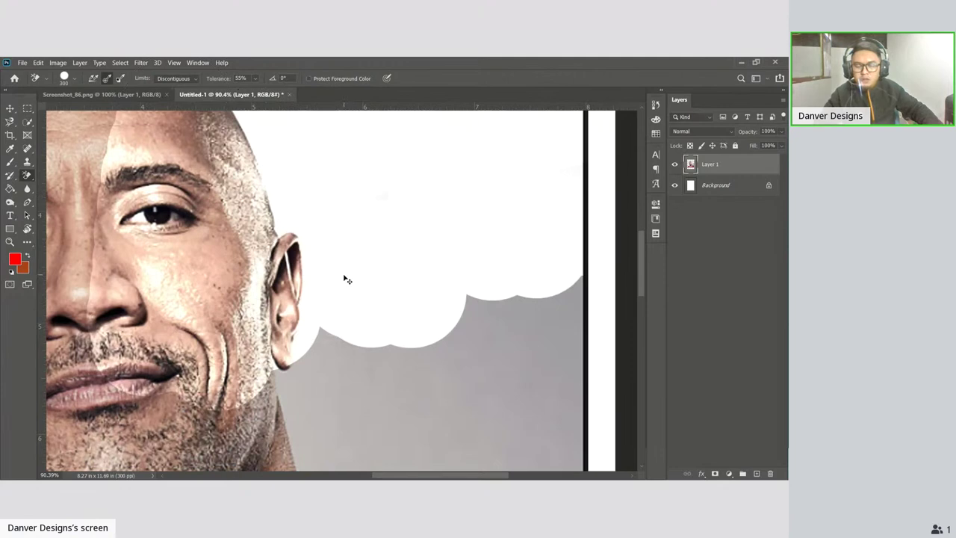
pyautogui.hotkey('ctrl', 'z')
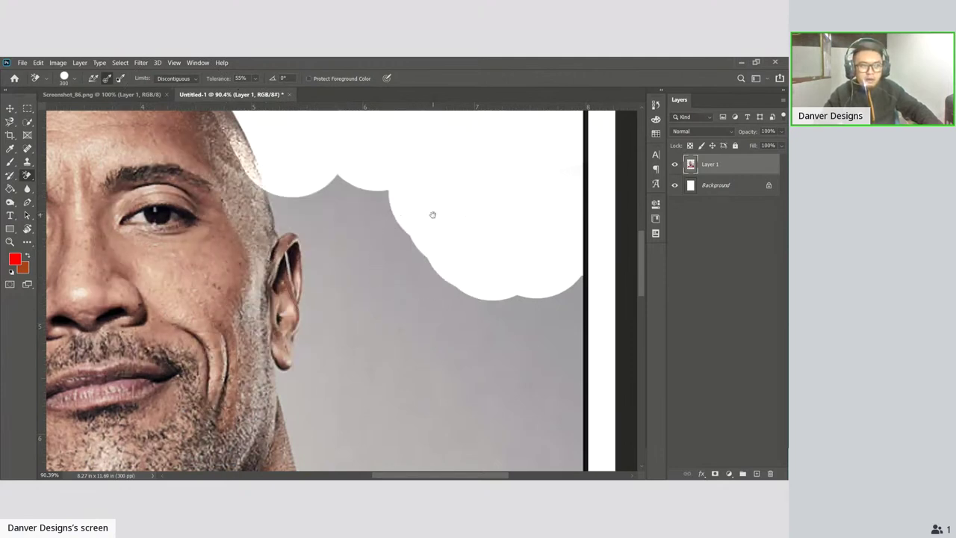
pyautogui.moveTo(436, 222); pyautogui.dragTo(471, 325)
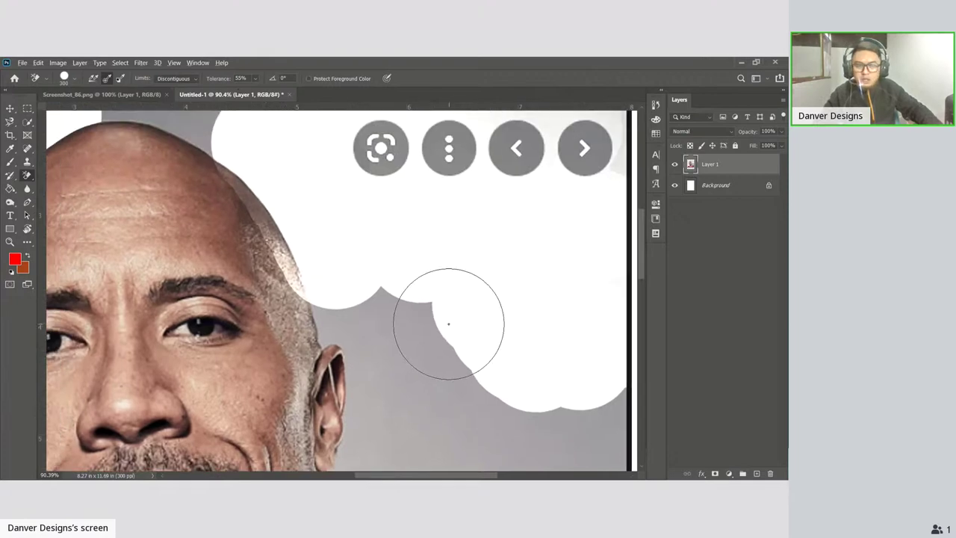
pyautogui.scroll(-3, 448, 323)
pyautogui.scroll(-3, 448, 319)
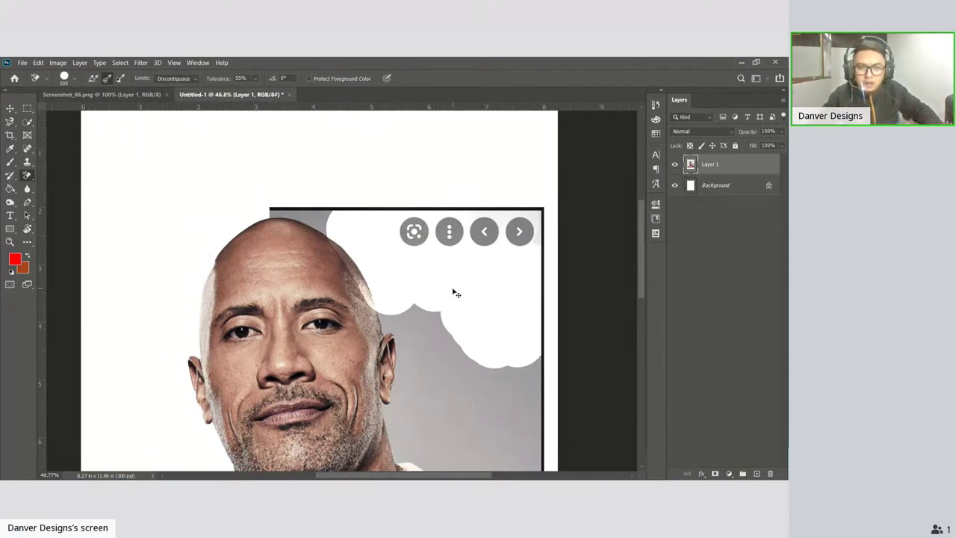
# Magic Eraser the grey backdrop above the head and right of the face at tolerance 32.
pyautogui.hotkey('ctrl', 'z')
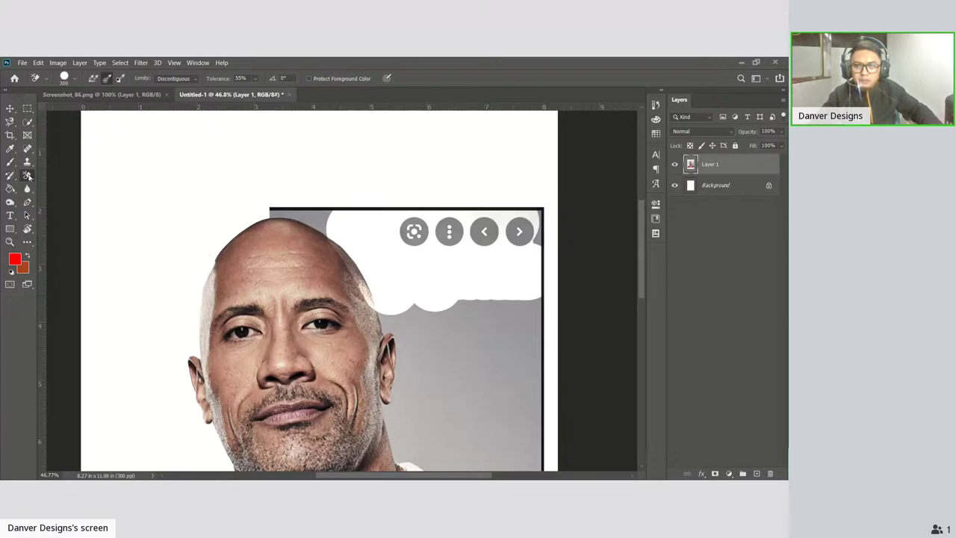
pyautogui.hotkey('shift', 'e')
pyautogui.click(317, 217)
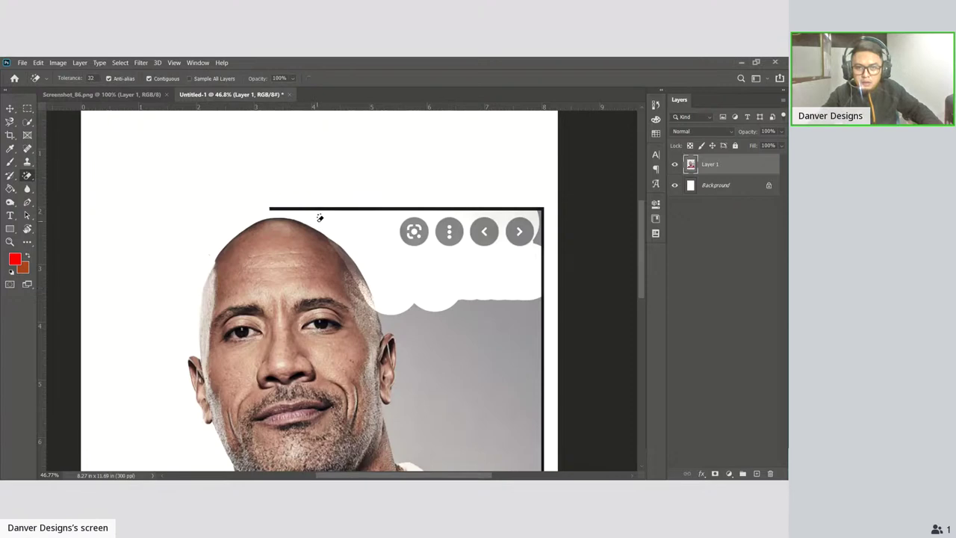
pyautogui.click(424, 318)
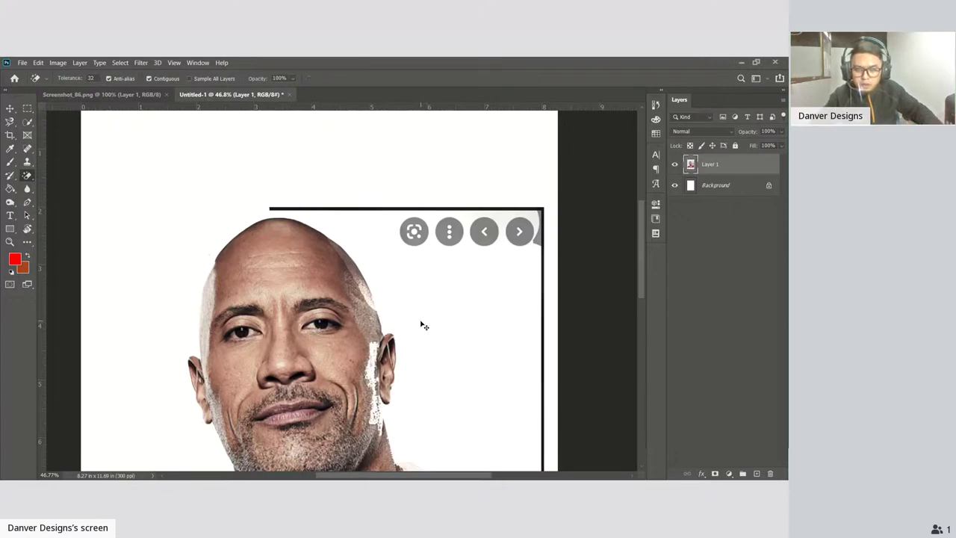
pyautogui.hotkey('ctrl', 'z')
pyautogui.scroll(-2, 413, 321)
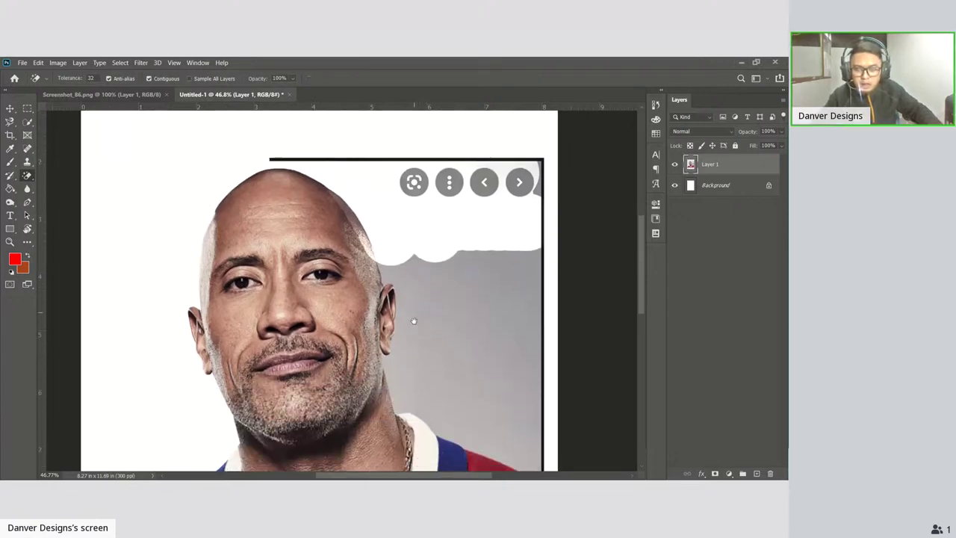
pyautogui.scroll(-2, 415, 313)
pyautogui.scroll(1, 416, 309)
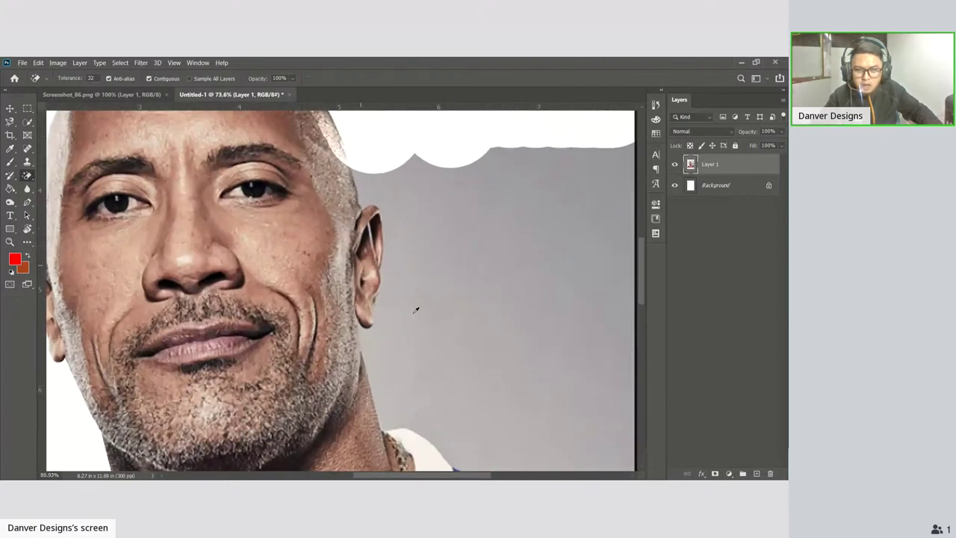
pyautogui.scroll(1, 416, 309)
pyautogui.scroll(1, 381, 289)
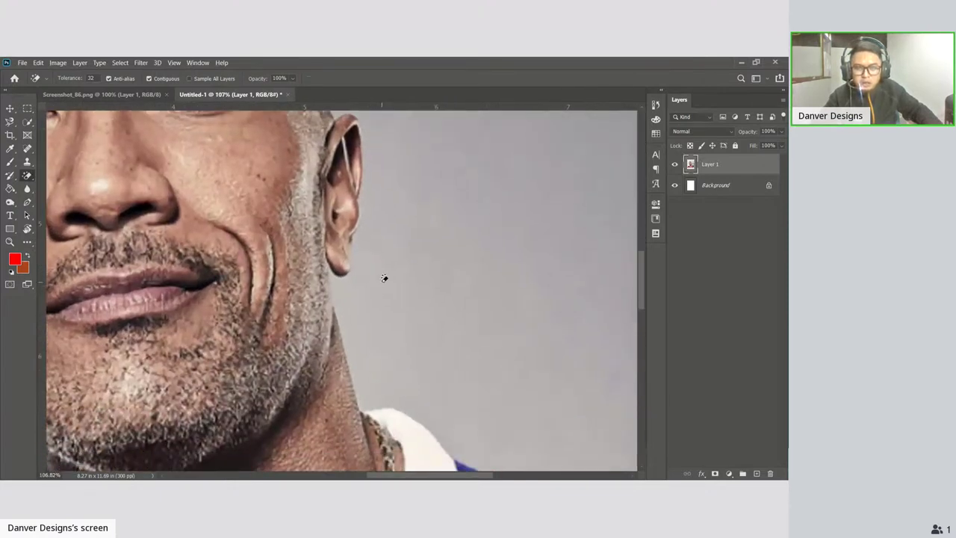
pyautogui.click(383, 278)
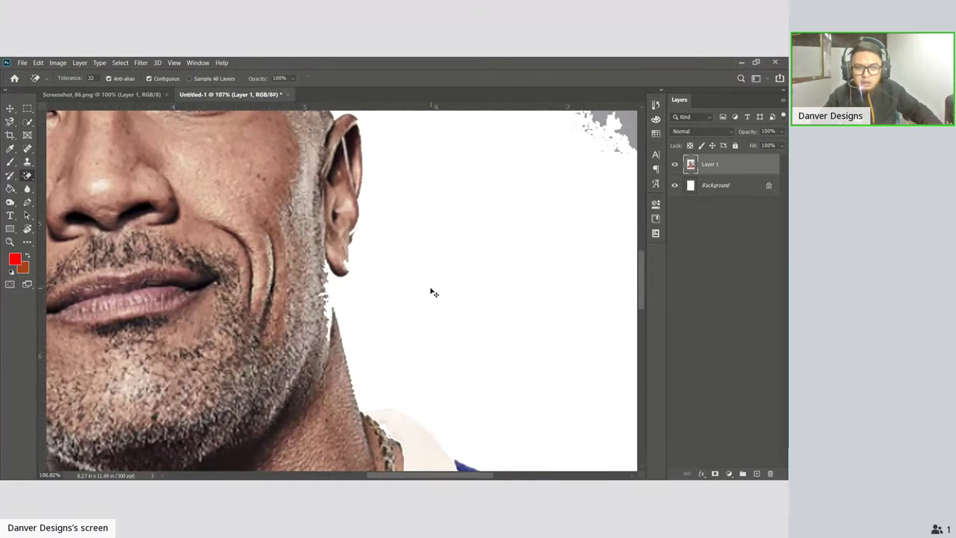
# Undo, then delete a Magnetic Lasso selection of backdrop between the ear and neck.
pyautogui.hotkey('ctrl', 'z')
pyautogui.press('l')
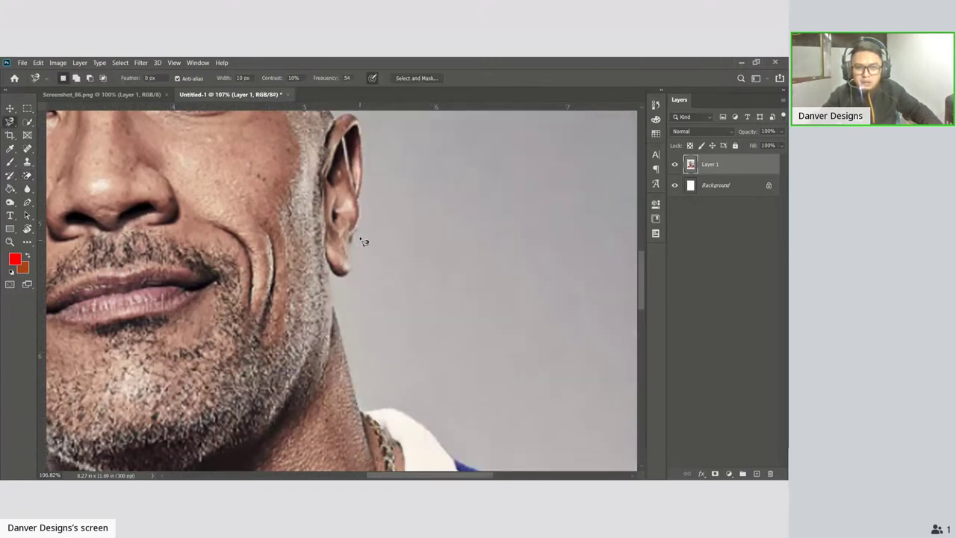
pyautogui.click(360, 198)
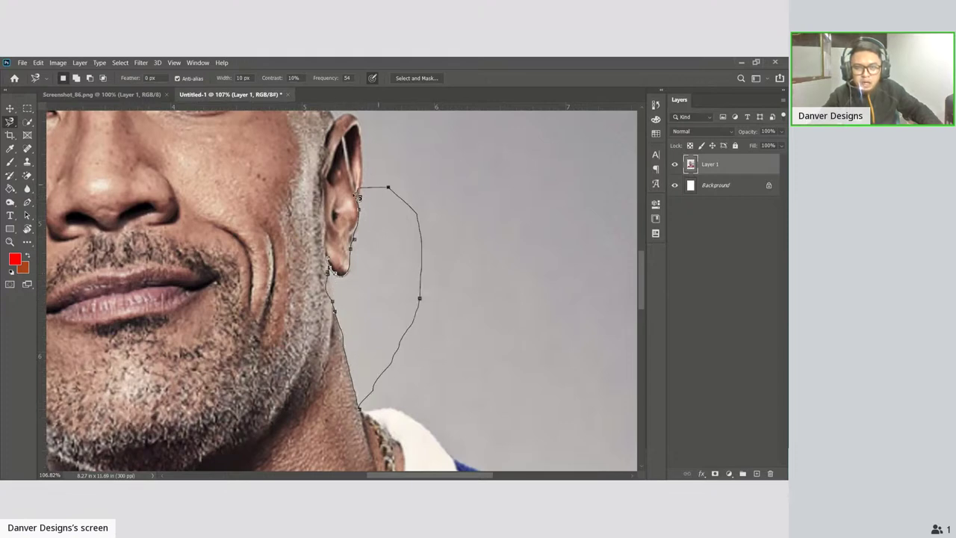
pyautogui.click(360, 191)
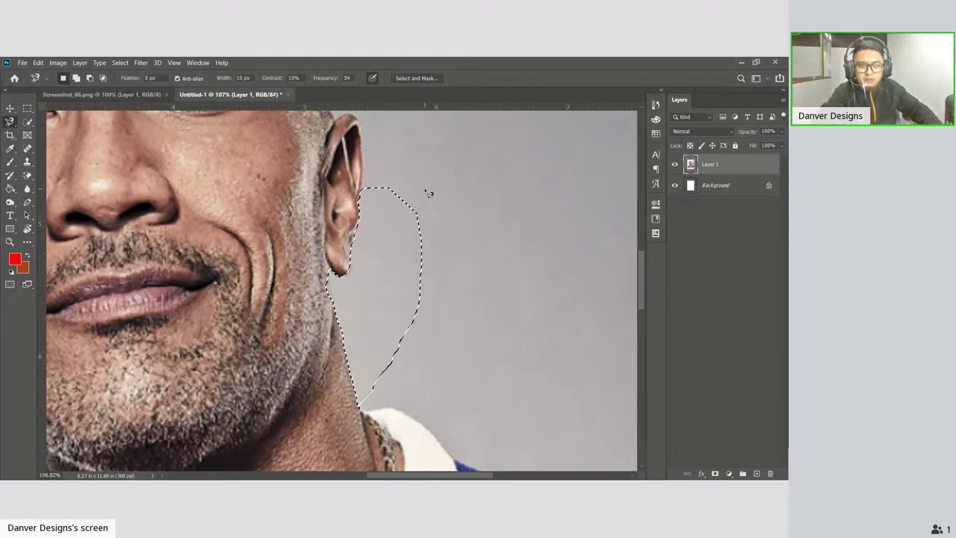
pyautogui.press('Delete')
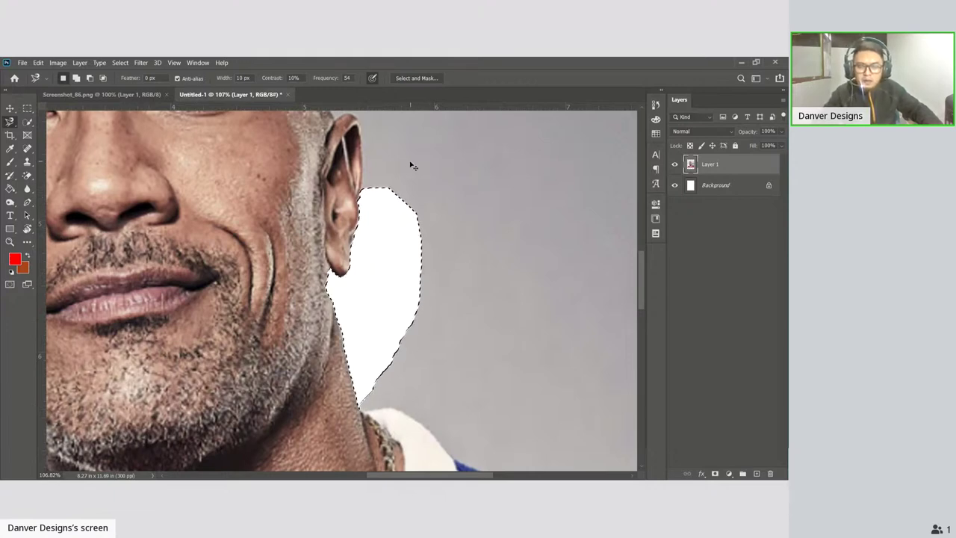
pyautogui.hotkey('ctrl', 'd')
# Magic Eraser the remaining grey backdrop beside the face down to the collar.
pyautogui.press('e')
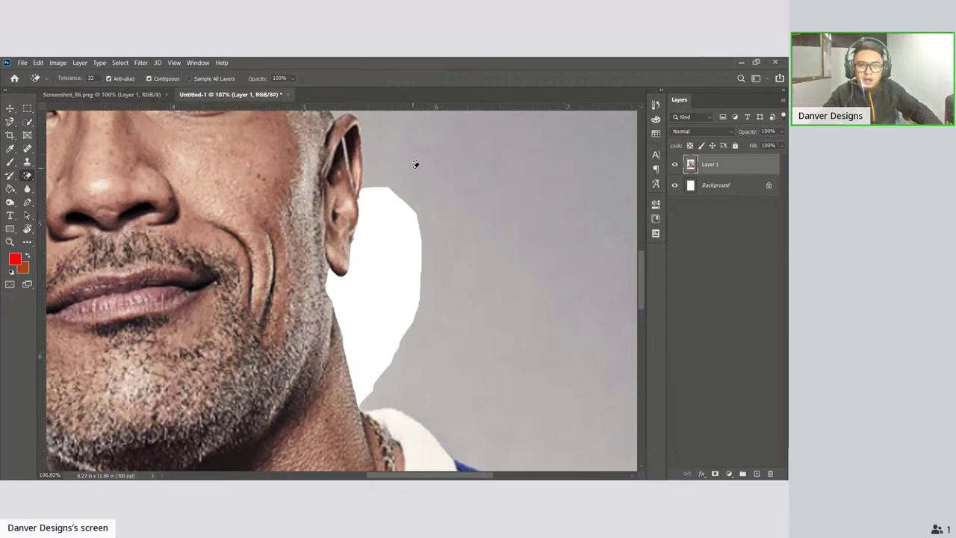
pyautogui.click(413, 171)
pyautogui.scroll(-1, 435, 213)
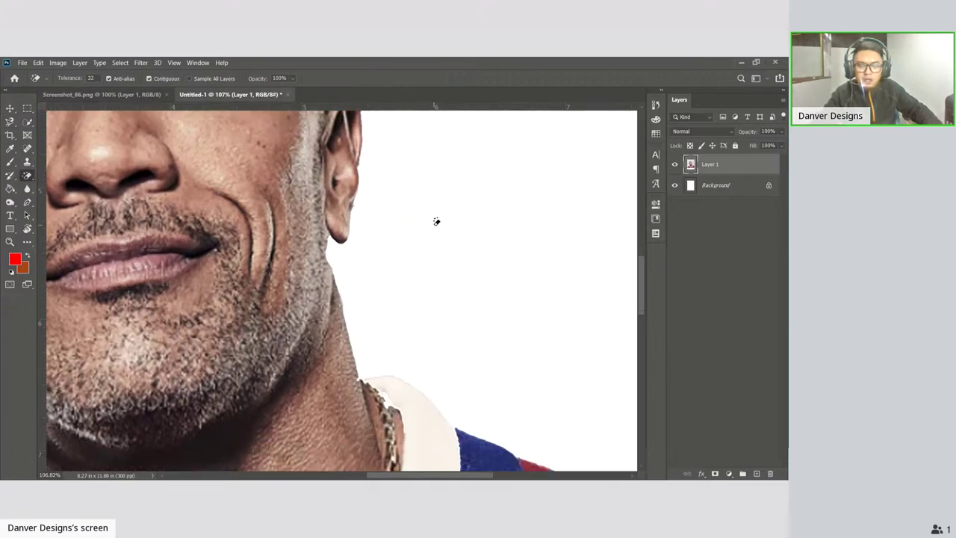
pyautogui.scroll(-2, 435, 219)
pyautogui.scroll(-3, 434, 236)
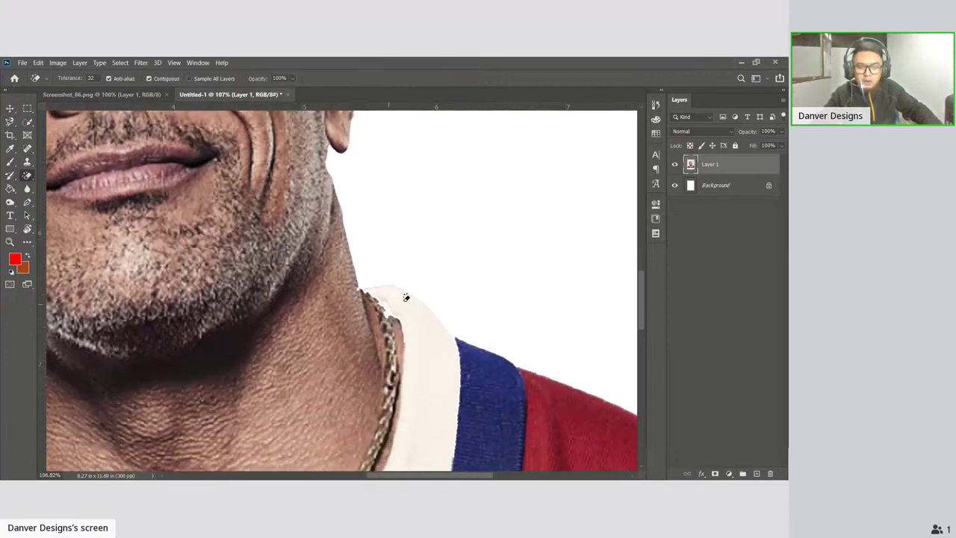
# Undo the Magic Eraser click and delete a lassoed backdrop patch above the collar and shoulder.
pyautogui.hotkey('ctrl', 'z')
pyautogui.press('l')
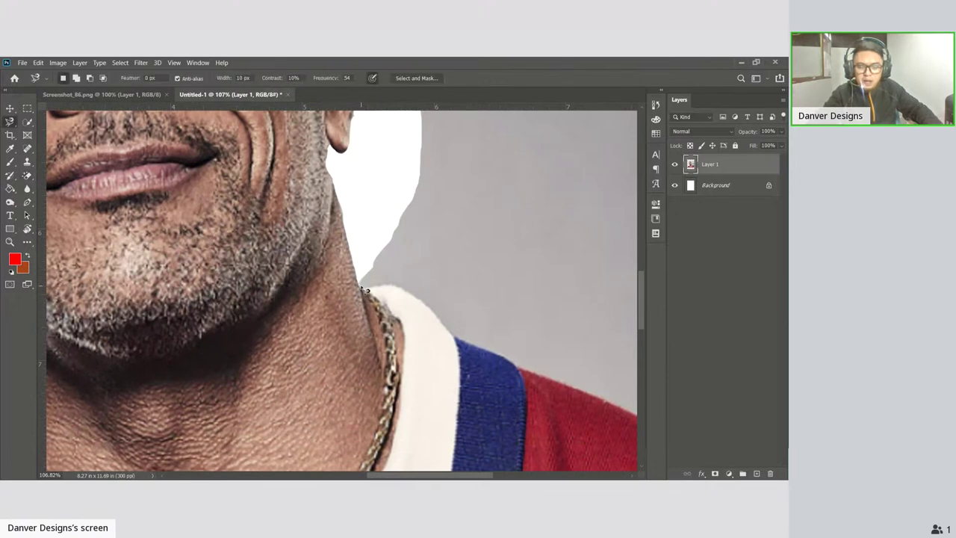
pyautogui.click(359, 285)
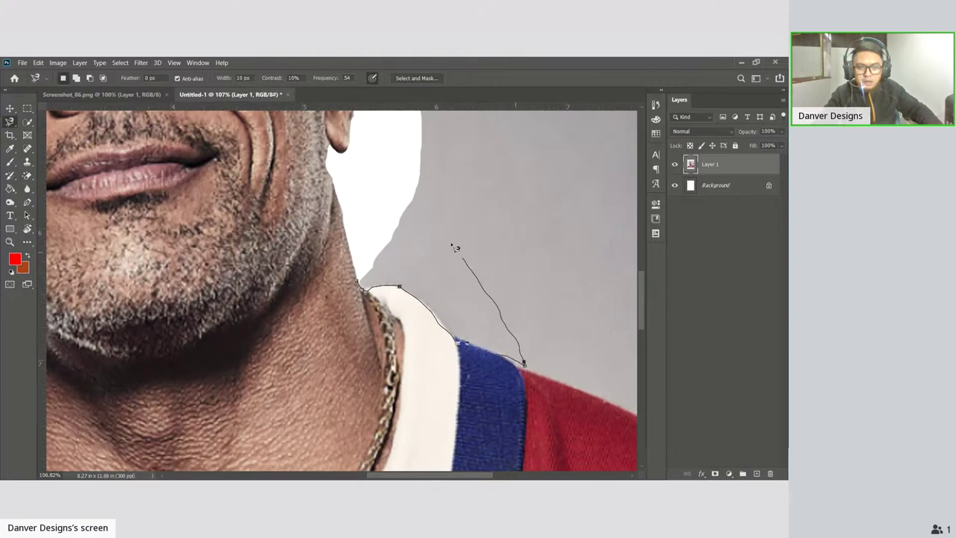
pyautogui.click(359, 285)
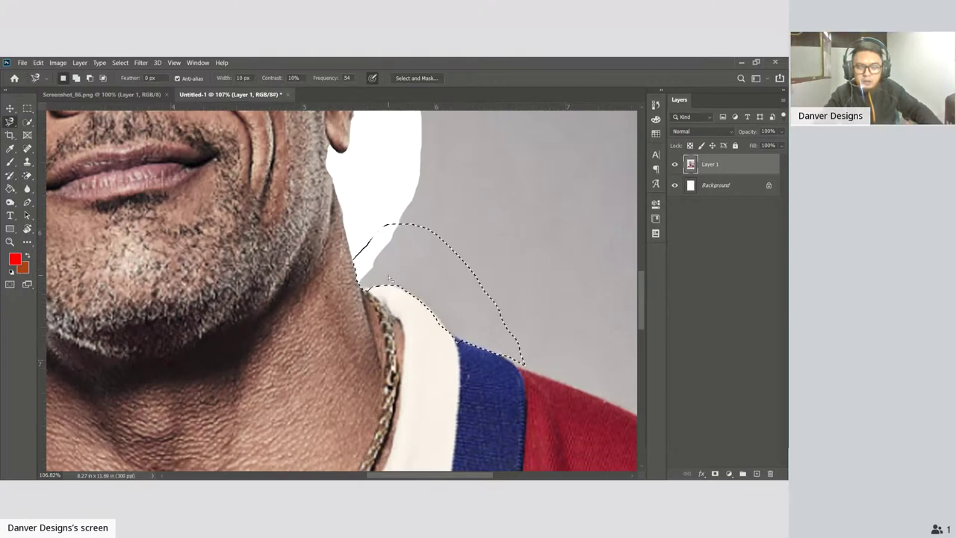
pyautogui.press('Delete')
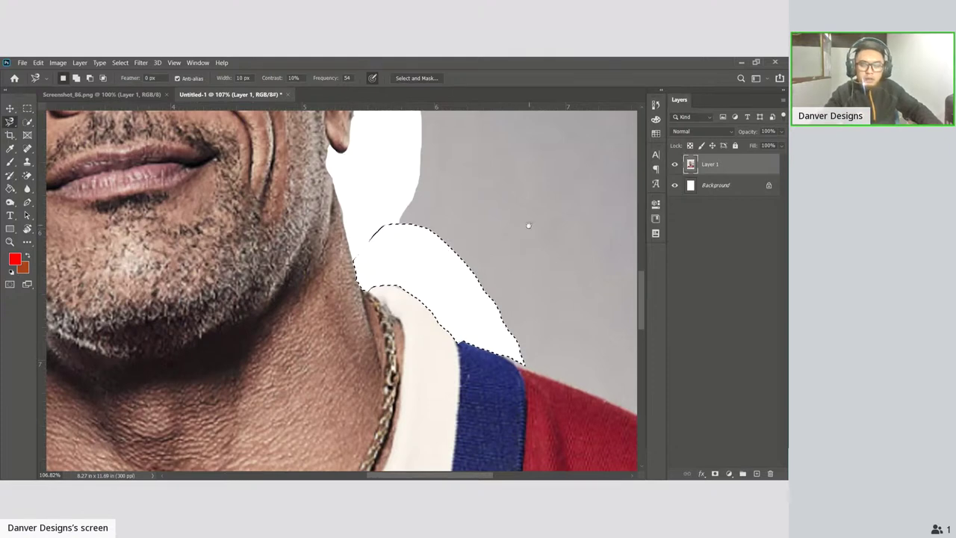
pyautogui.moveTo(512, 246); pyautogui.dragTo(355, 302)
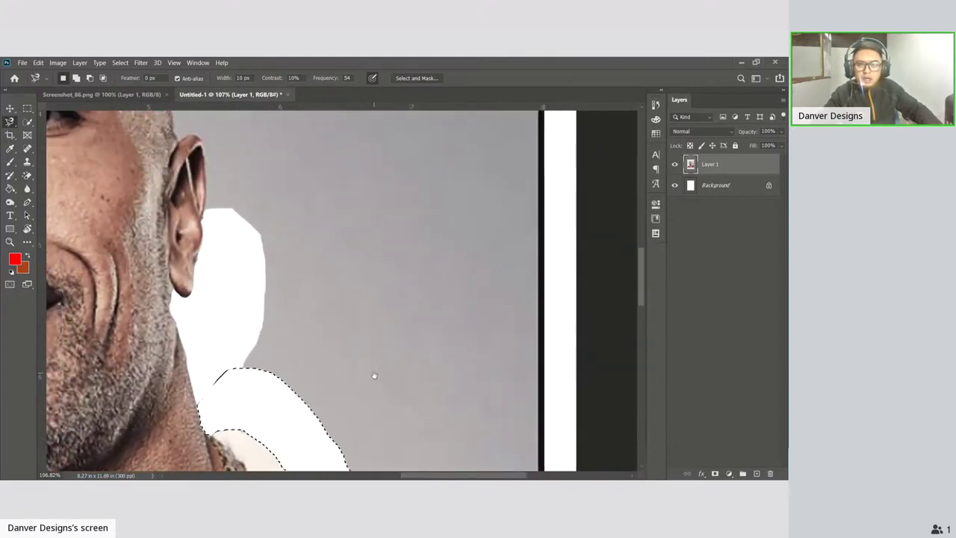
pyautogui.scroll(5, 396, 303)
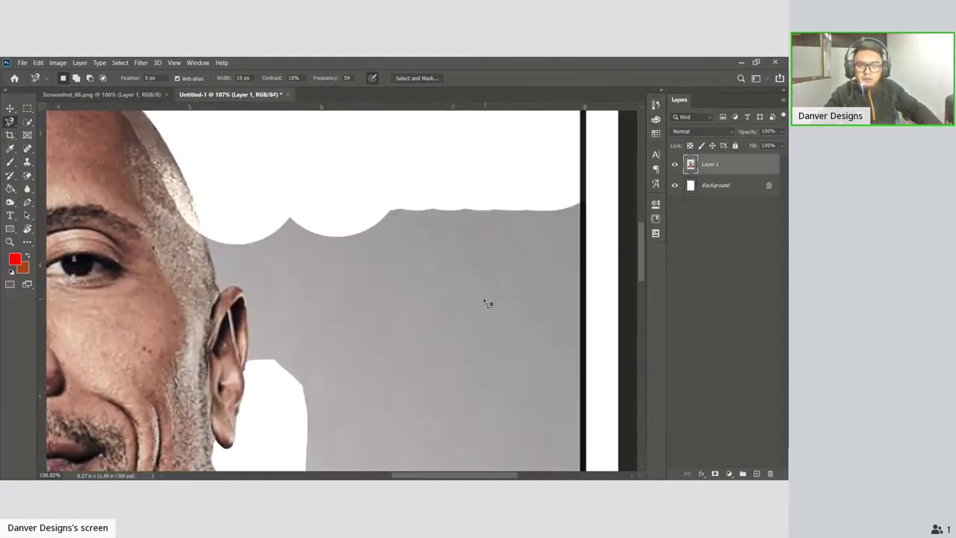
# Lasso-delete the grey patch beside the ear, then Magic Eraser the remaining grey right of the head.
pyautogui.press('e')
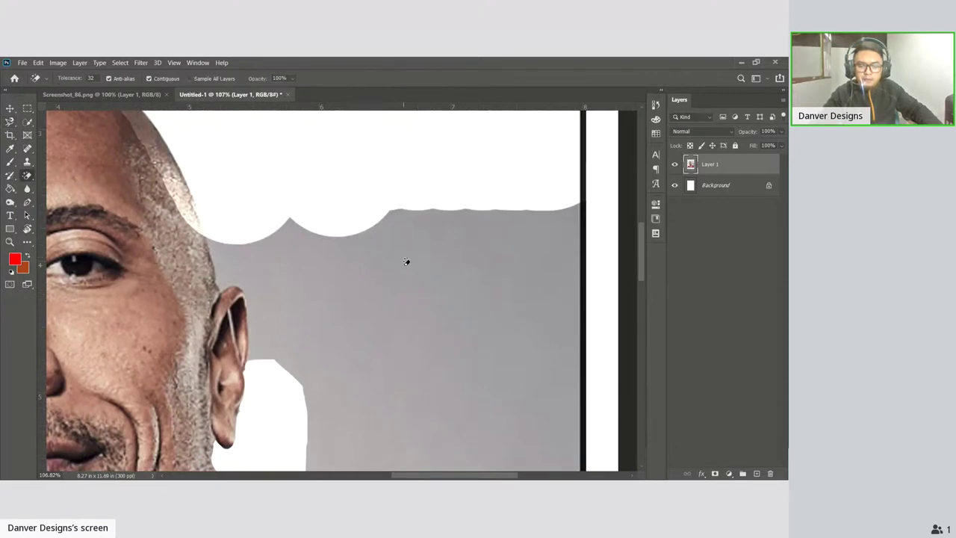
pyautogui.click(404, 269)
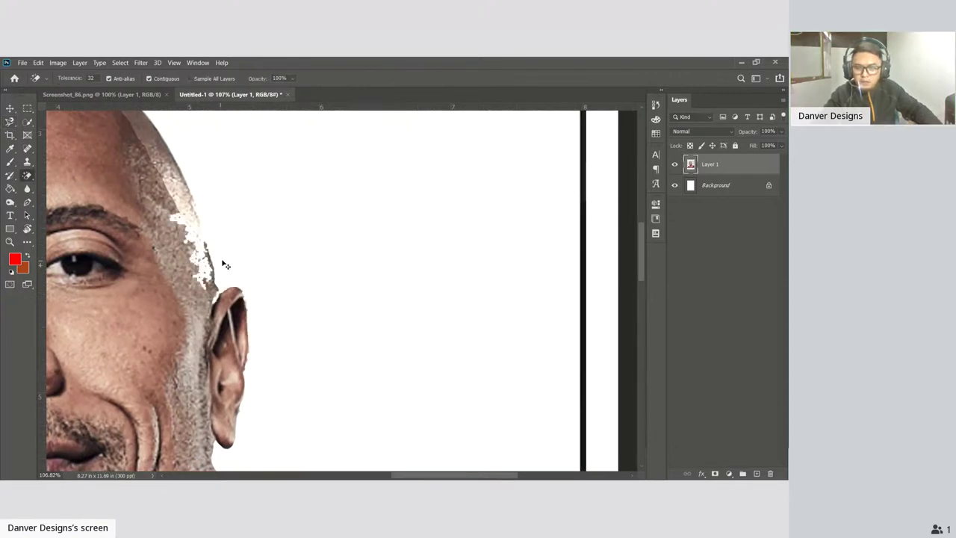
pyautogui.hotkey('ctrl', 'z')
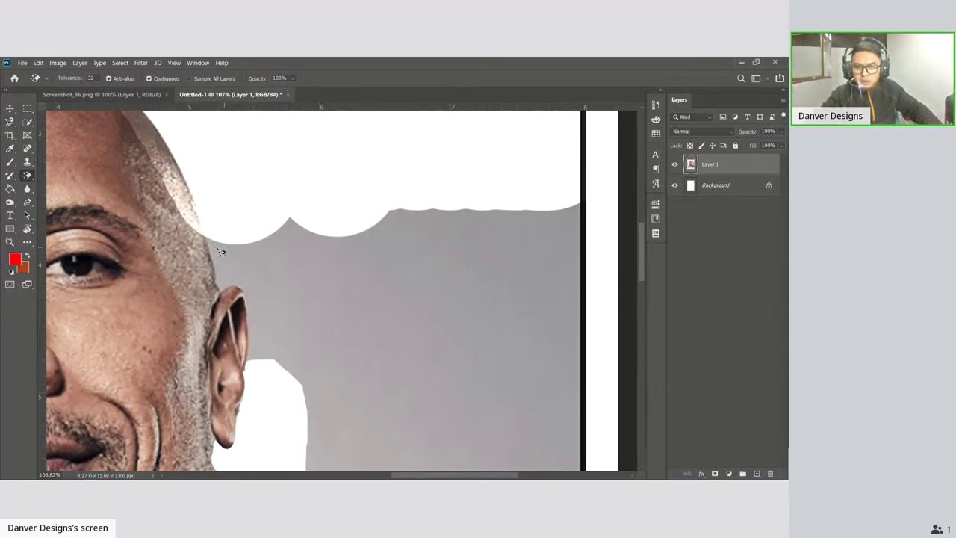
pyautogui.press('l')
pyautogui.click(207, 234)
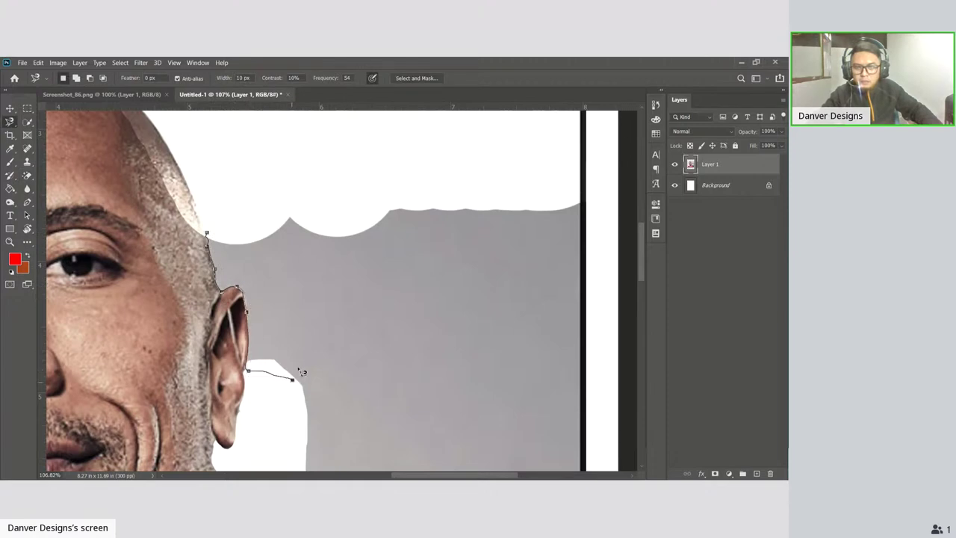
pyautogui.click(210, 239)
pyautogui.press('Delete')
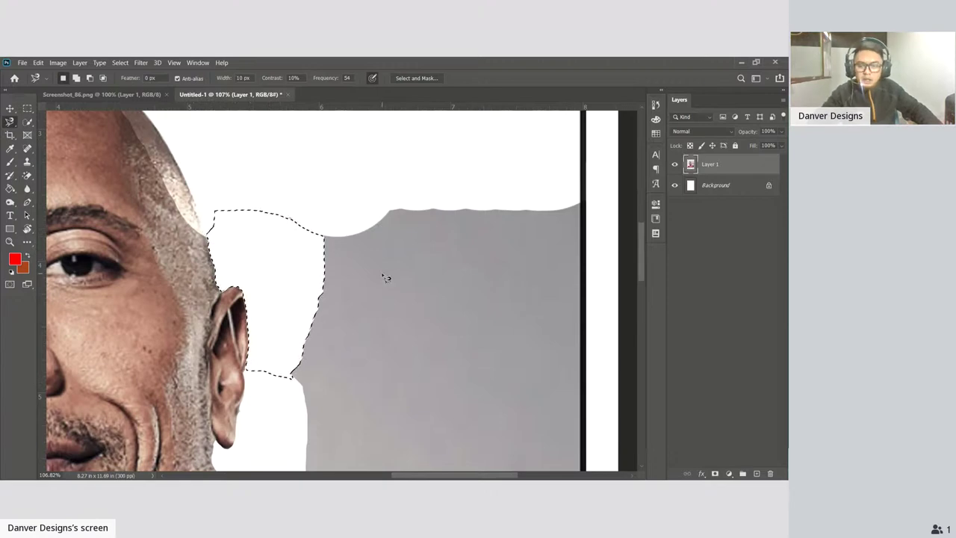
pyautogui.hotkey('ctrl', 'd')
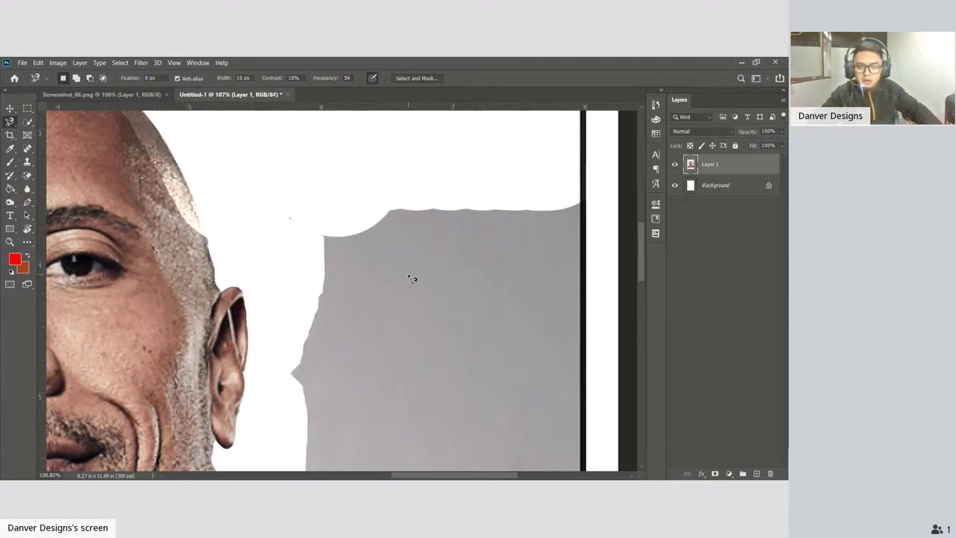
pyautogui.press('e')
pyautogui.click(411, 273)
pyautogui.scroll(-3, 411, 273)
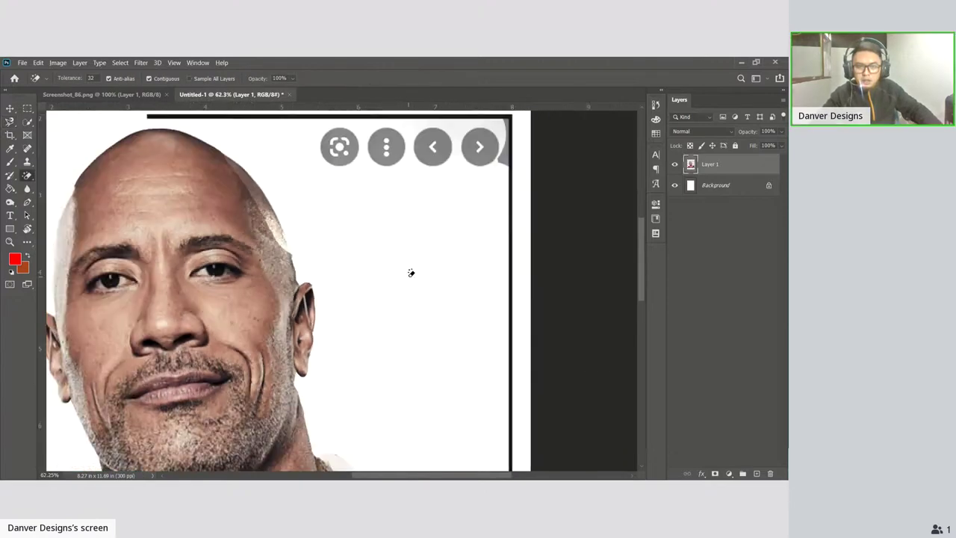
pyautogui.scroll(-2, 411, 273)
pyautogui.scroll(-1, 410, 274)
pyautogui.scroll(1, 411, 274)
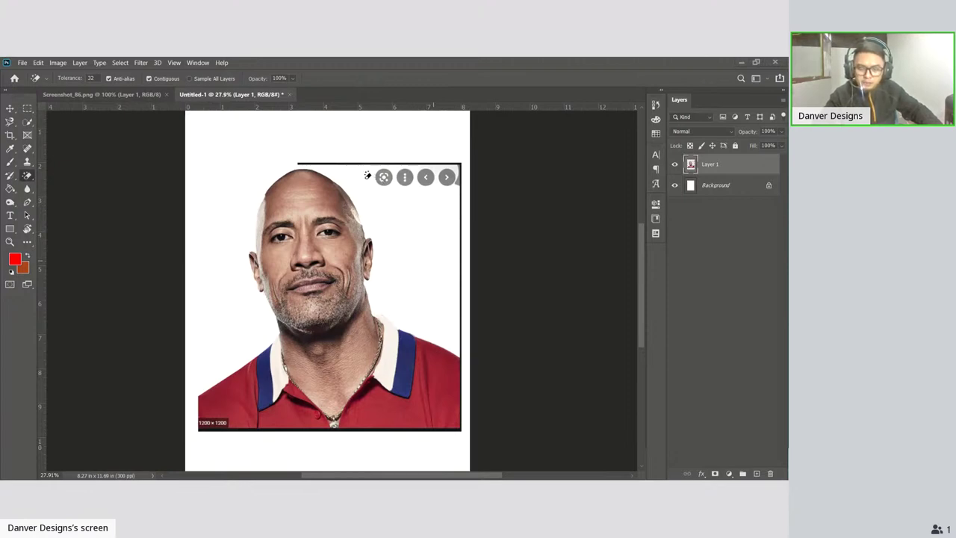
pyautogui.hotkey('shift', 'e')
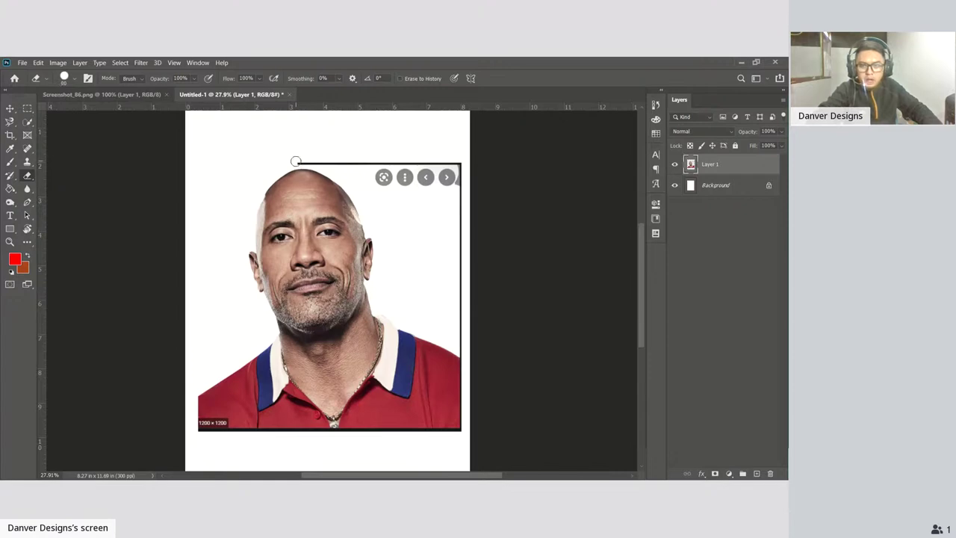
# Erase the black border lines along the photo's top, right and bottom edges, undoing stray strokes.
pyautogui.moveTo(448, 171)
pyautogui.mouseDown()
pyautogui.moveTo(461, 164)
pyautogui.moveTo(459, 199)
pyautogui.moveTo(444, 162)
pyautogui.moveTo(410, 180)
pyautogui.moveTo(373, 171)
pyautogui.moveTo(419, 189)
pyautogui.moveTo(448, 171)
pyautogui.moveTo(461, 233)
pyautogui.moveTo(464, 350)
pyautogui.mouseUp()
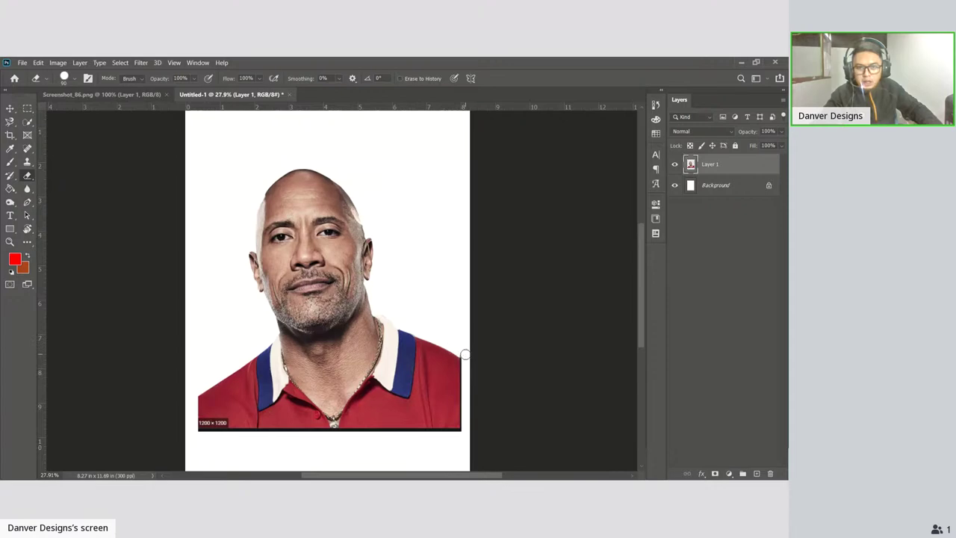
pyautogui.scroll(-4, 412, 319)
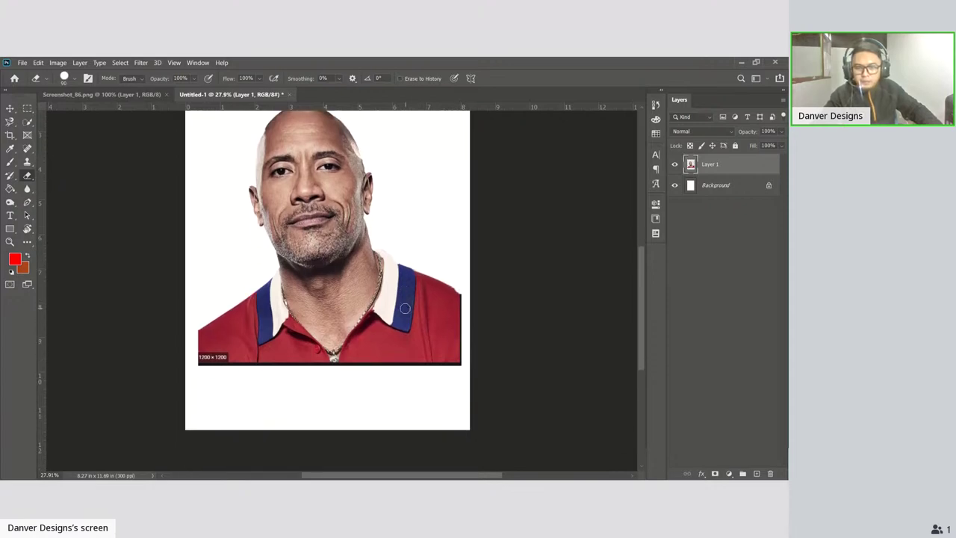
pyautogui.scroll(-1, 412, 318)
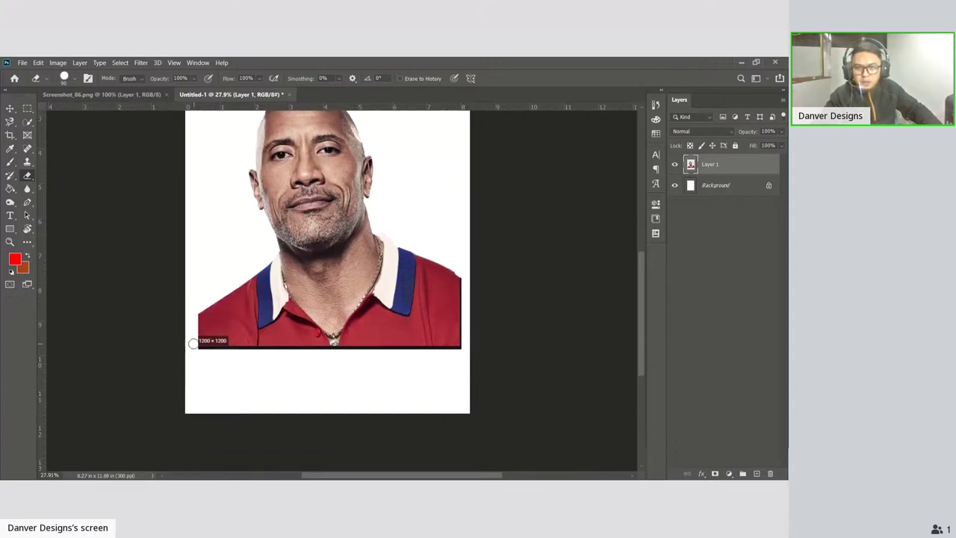
pyautogui.keyDown('shift'); pyautogui.click(495, 339); pyautogui.keyUp('shift')
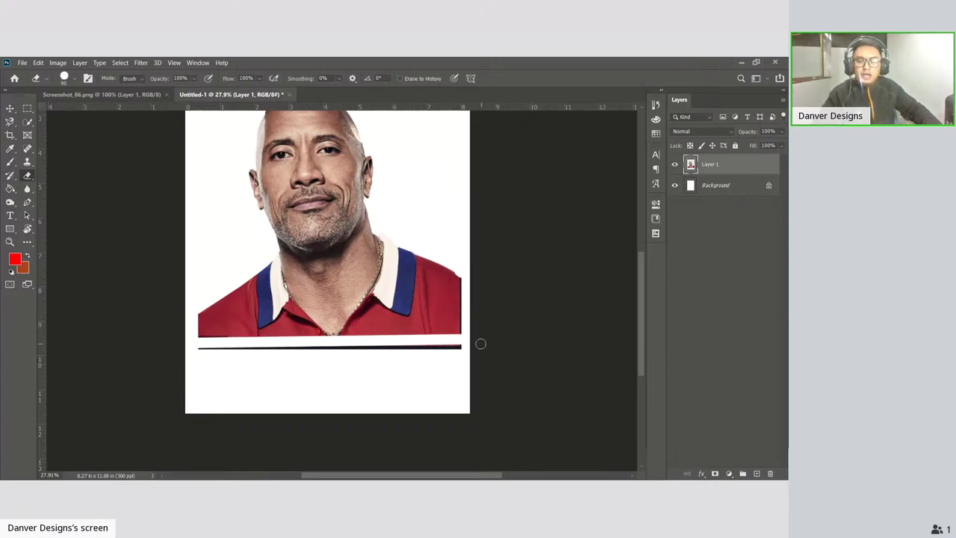
pyautogui.hotkey('ctrl', 'z')
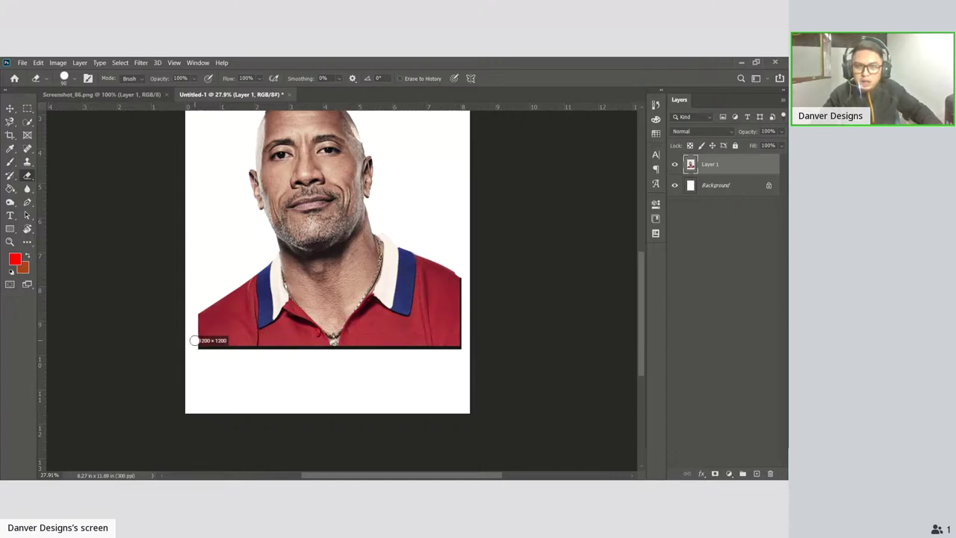
pyautogui.moveTo(198, 342); pyautogui.dragTo(220, 340)
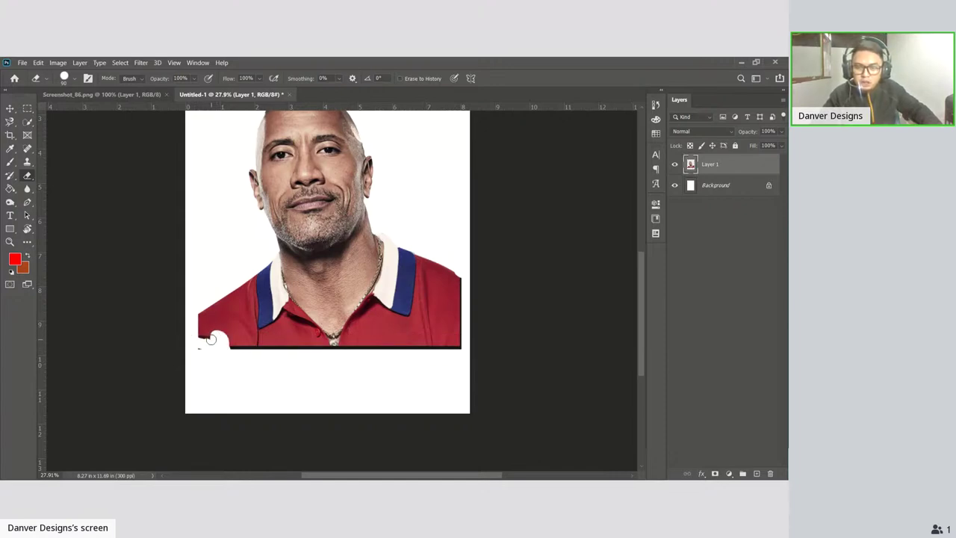
pyautogui.hotkey('ctrl', 'z')
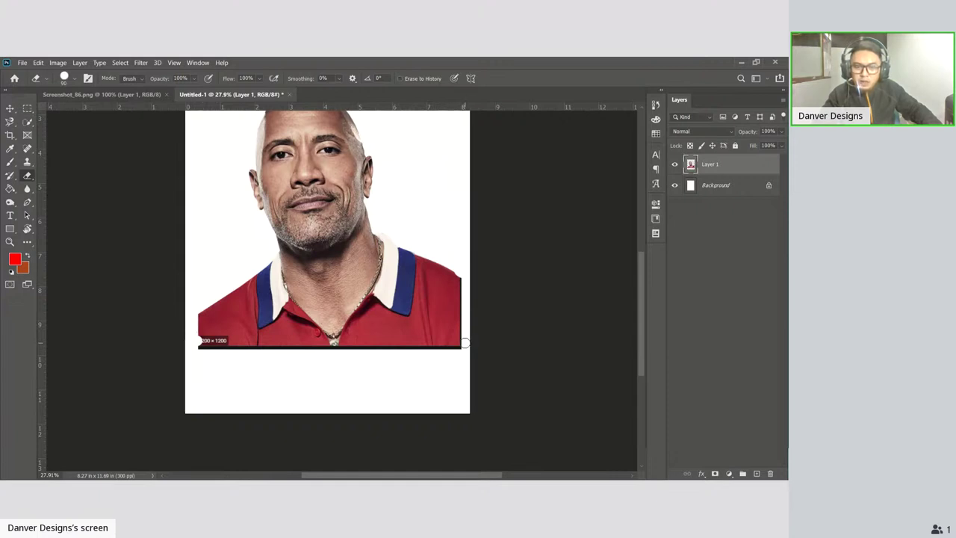
pyautogui.keyDown('shift'); pyautogui.click(464, 342); pyautogui.keyUp('shift')
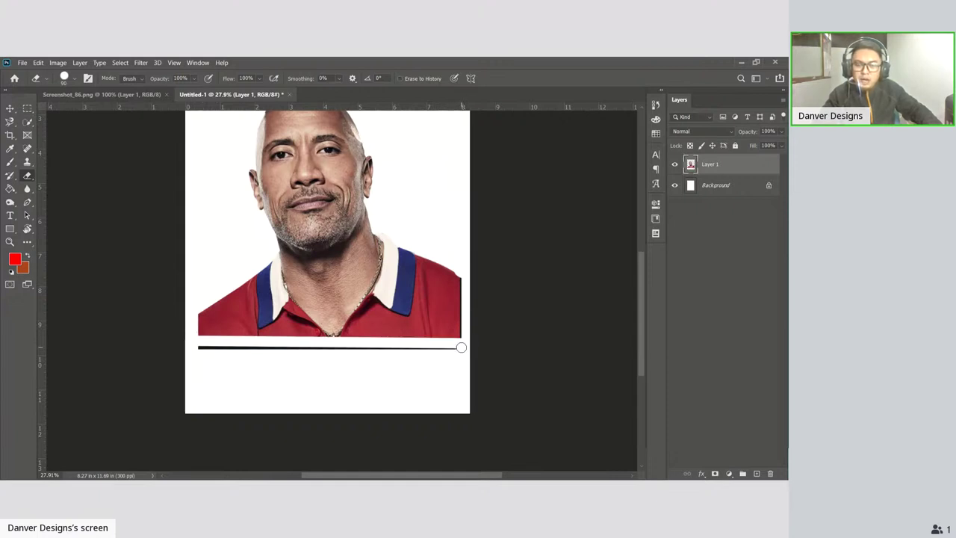
pyautogui.moveTo(463, 348); pyautogui.dragTo(192, 348)
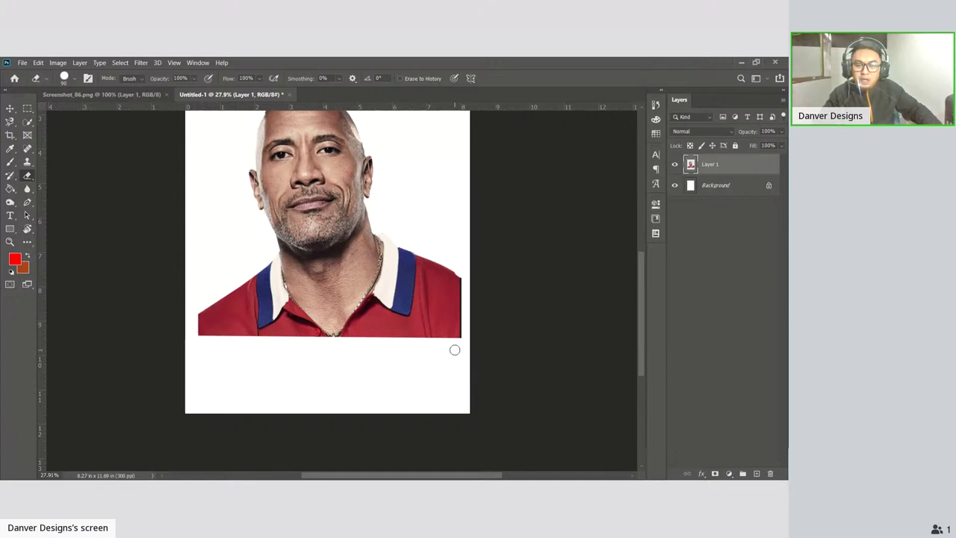
pyautogui.moveTo(462, 263)
pyautogui.mouseDown()
pyautogui.moveTo(458, 338)
pyautogui.moveTo(445, 345)
pyautogui.mouseUp()
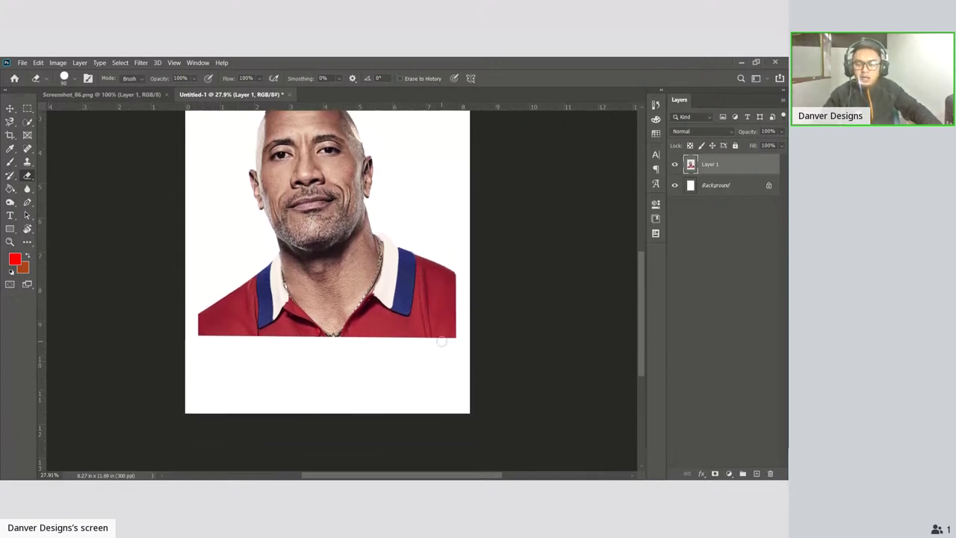
# Scale the photo layer up with Free Transform until it spans the page width.
pyautogui.hotkey('ctrl', 't')
pyautogui.moveTo(455, 336); pyautogui.dragTo(465, 345)
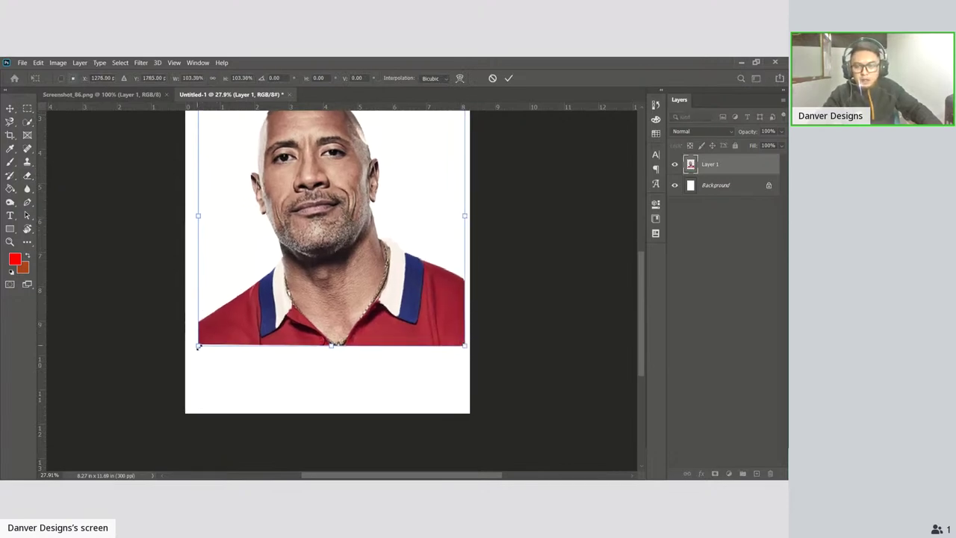
pyautogui.moveTo(198, 345); pyautogui.dragTo(184, 368)
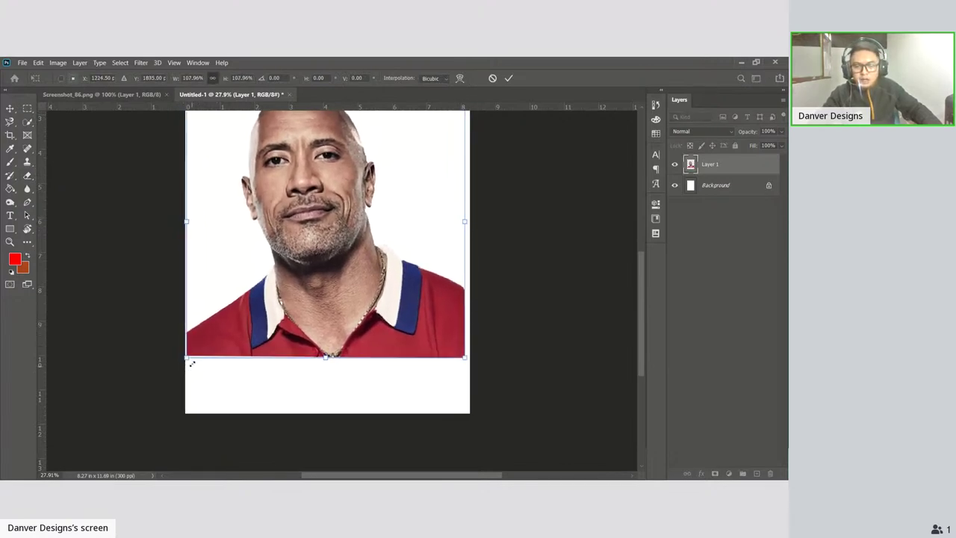
pyautogui.moveTo(464, 357); pyautogui.dragTo(470, 361)
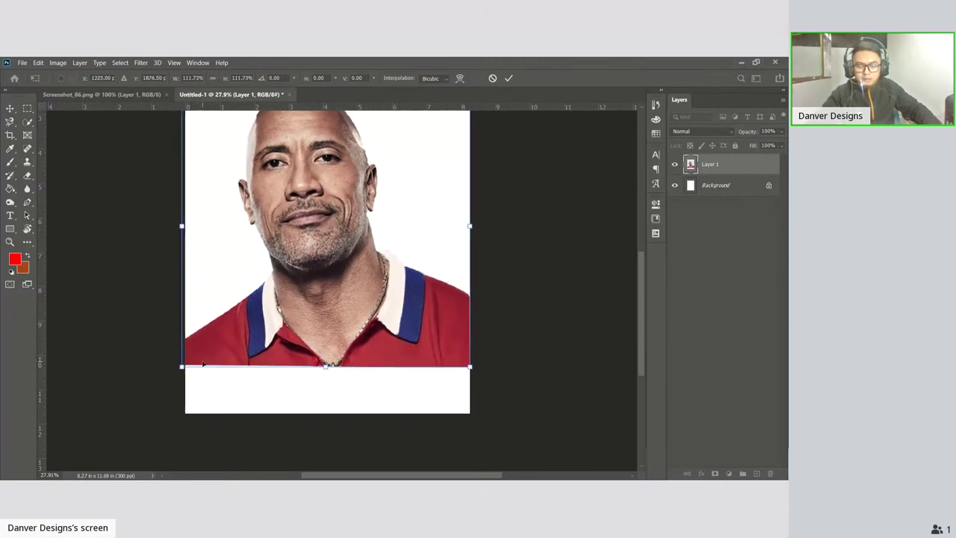
pyautogui.press('Return')
# Move the enlarged photo down so the red shirt reaches the page bottom.
pyautogui.press('e')
pyautogui.scroll(5, 336, 327)
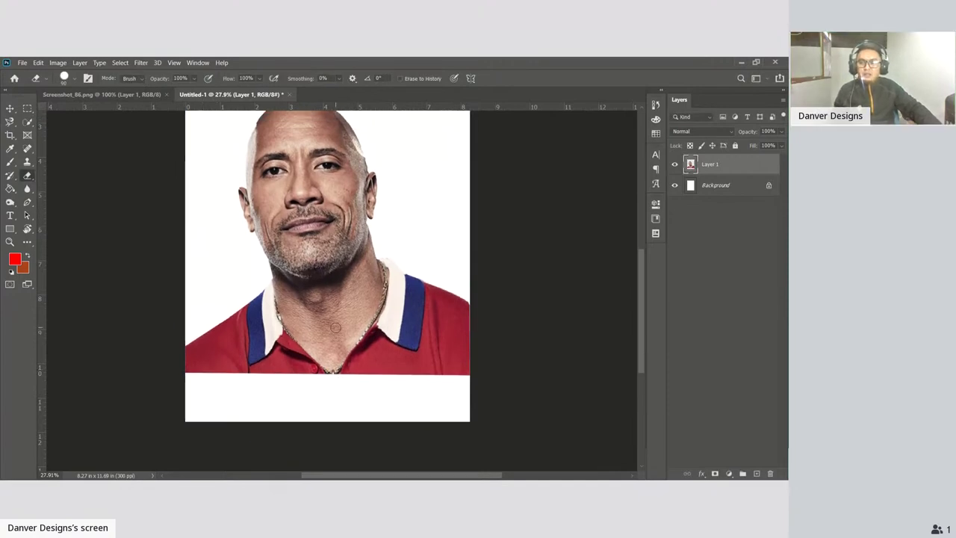
pyautogui.scroll(-3, 336, 327)
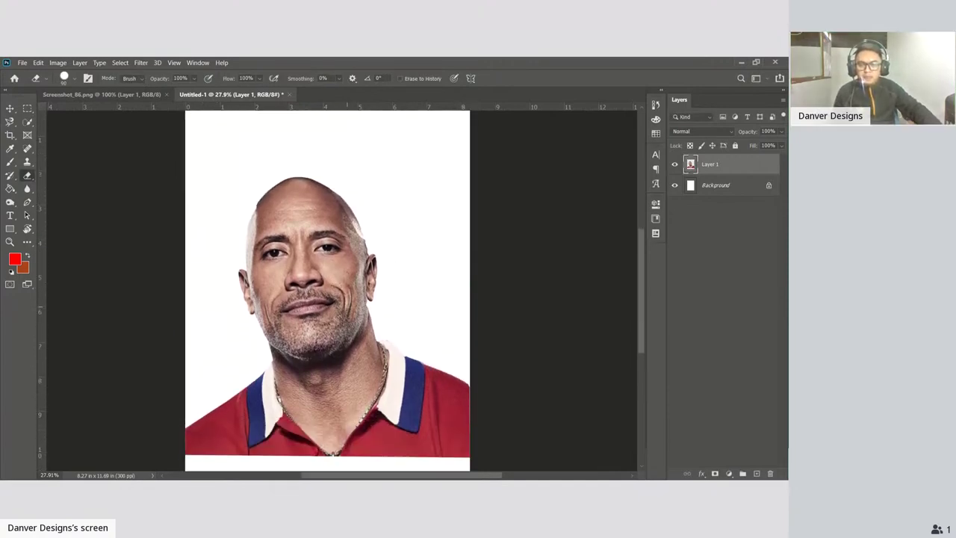
pyautogui.scroll(-1, 342, 327)
pyautogui.scroll(-1, 347, 327)
pyautogui.press('v')
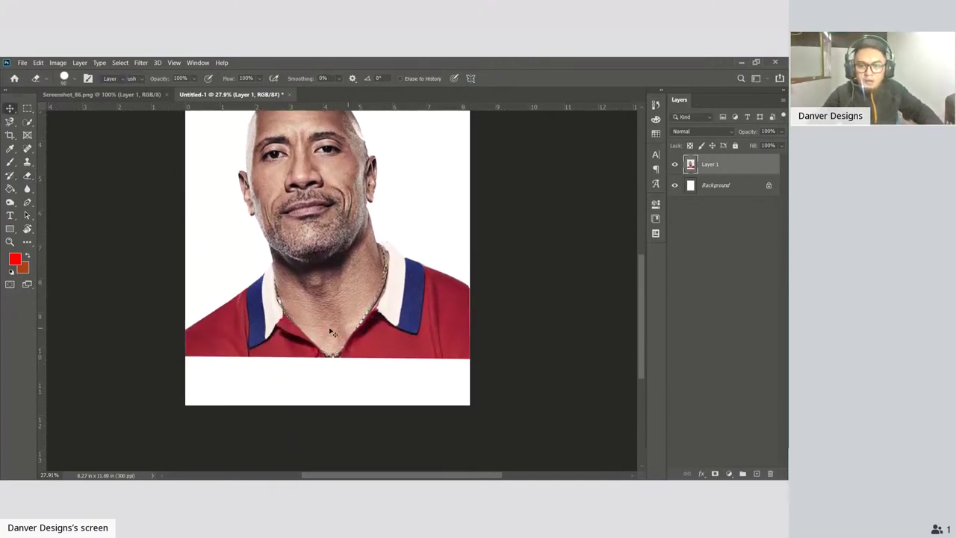
pyautogui.scroll(-2, 335, 260)
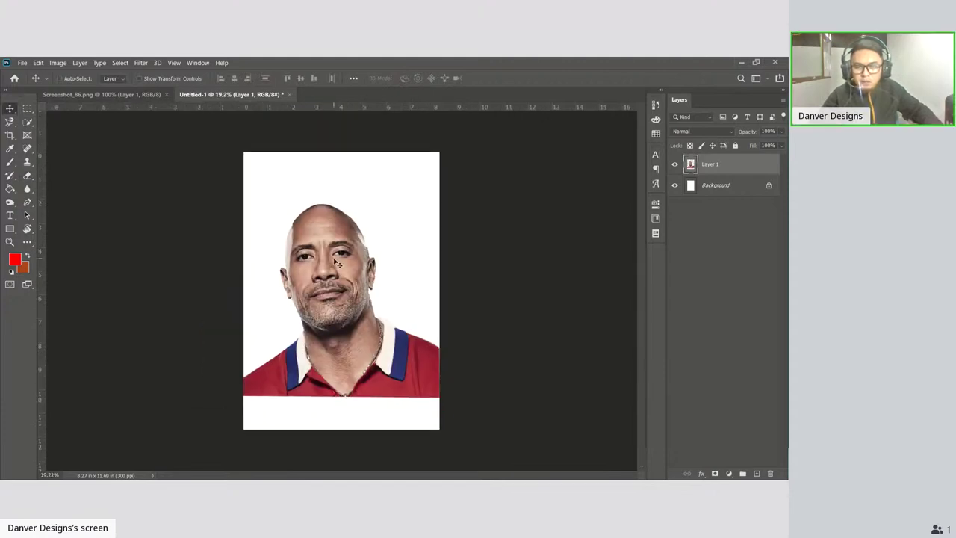
pyautogui.moveTo(335, 260); pyautogui.dragTo(334, 307)
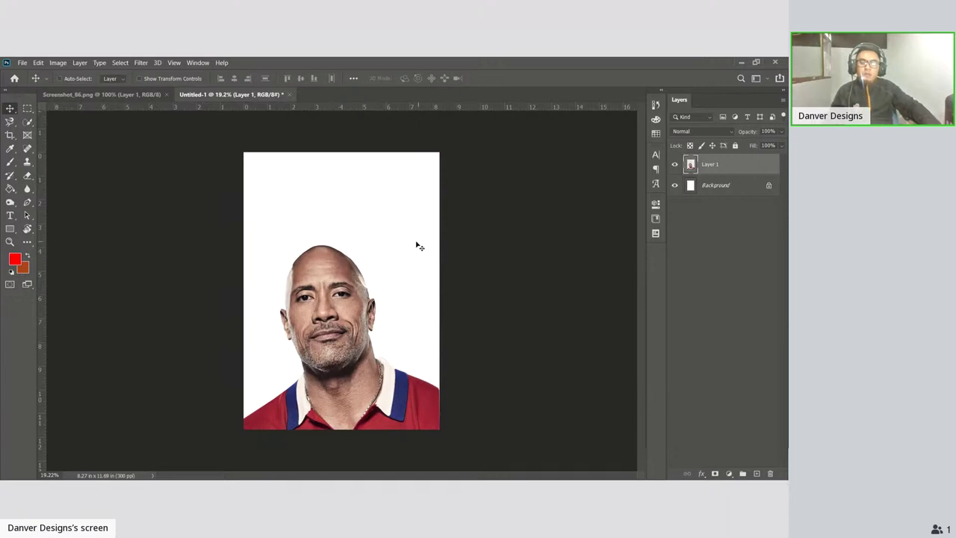
pyautogui.click(735, 186)
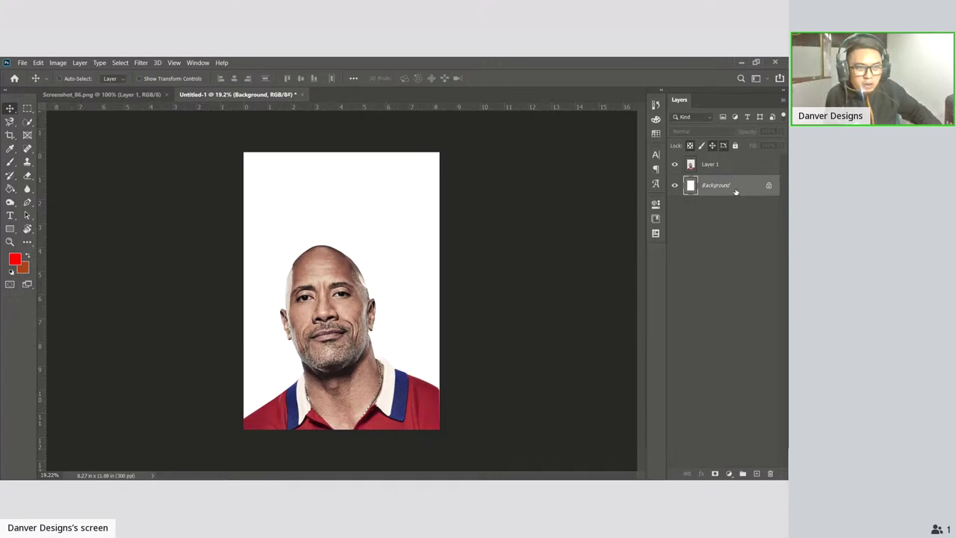
# Add blank Layer 2 above Background and set orange-red as the Paint Bucket foreground colour.
pyautogui.click(757, 473)
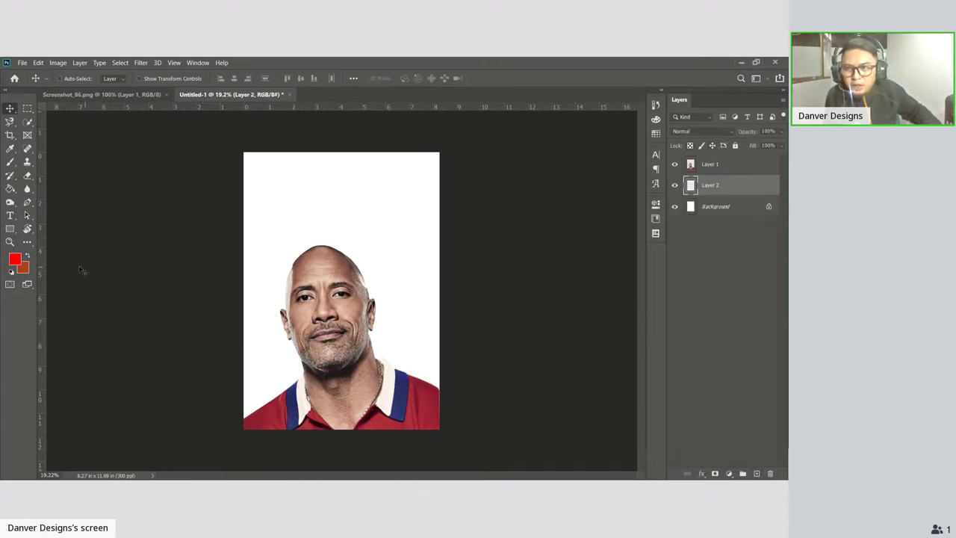
pyautogui.click(11, 189)
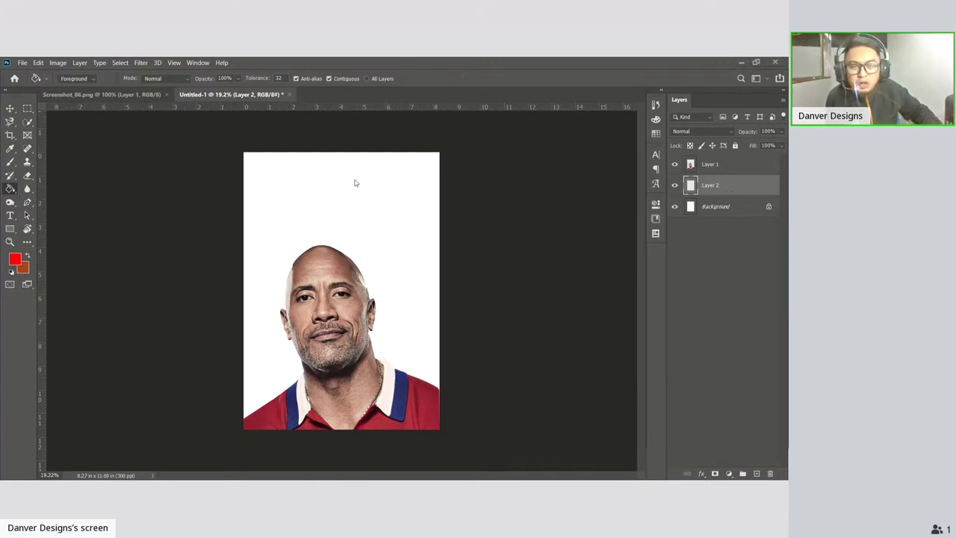
pyautogui.click(722, 207)
pyautogui.click(729, 188)
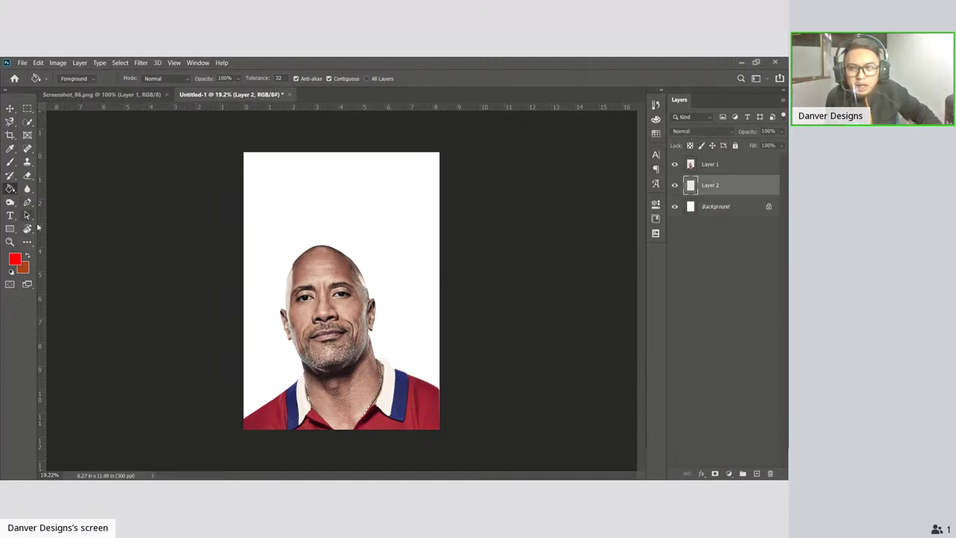
pyautogui.click(17, 263)
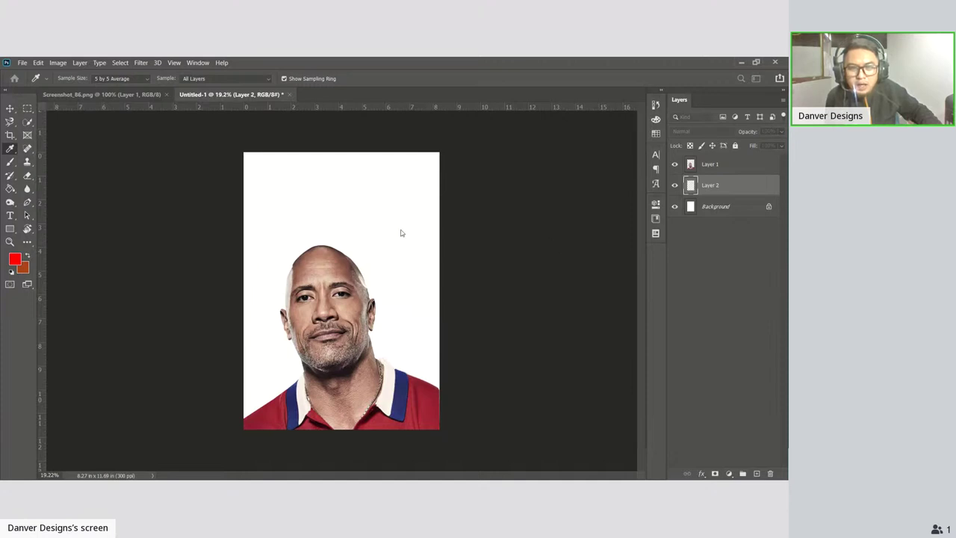
pyautogui.press('Return')
# Fill Layer 2 orange-red, then refill it darker orange and finally dark red.
pyautogui.press('g')
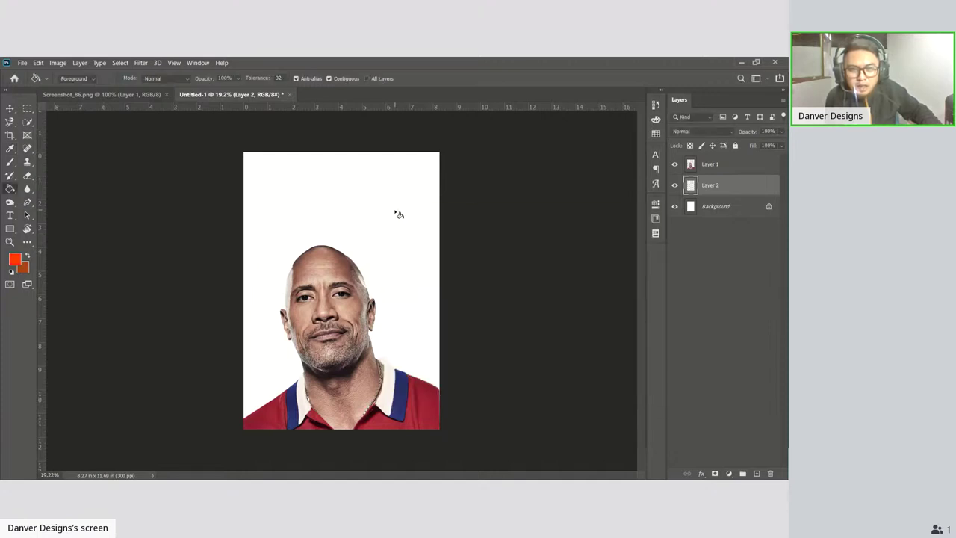
pyautogui.click(396, 214)
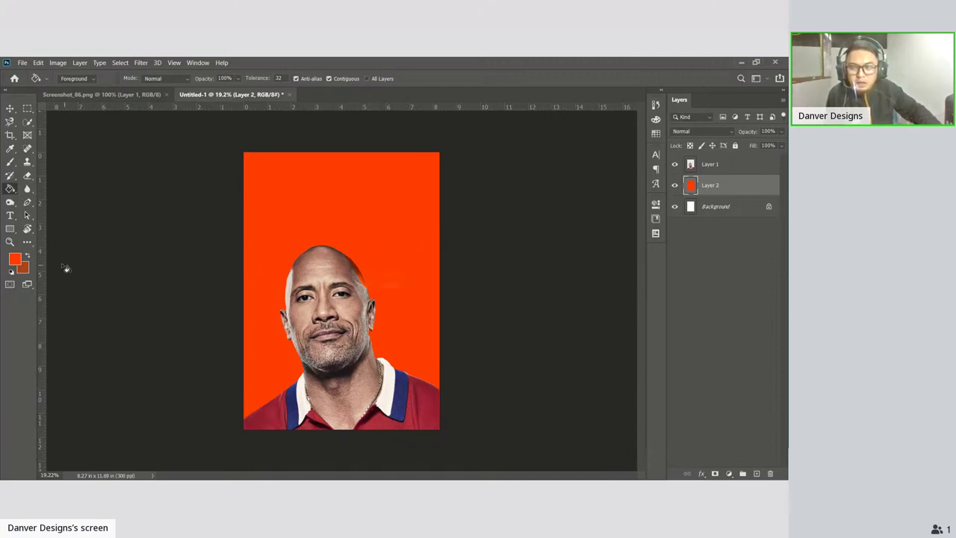
pyautogui.click(28, 257)
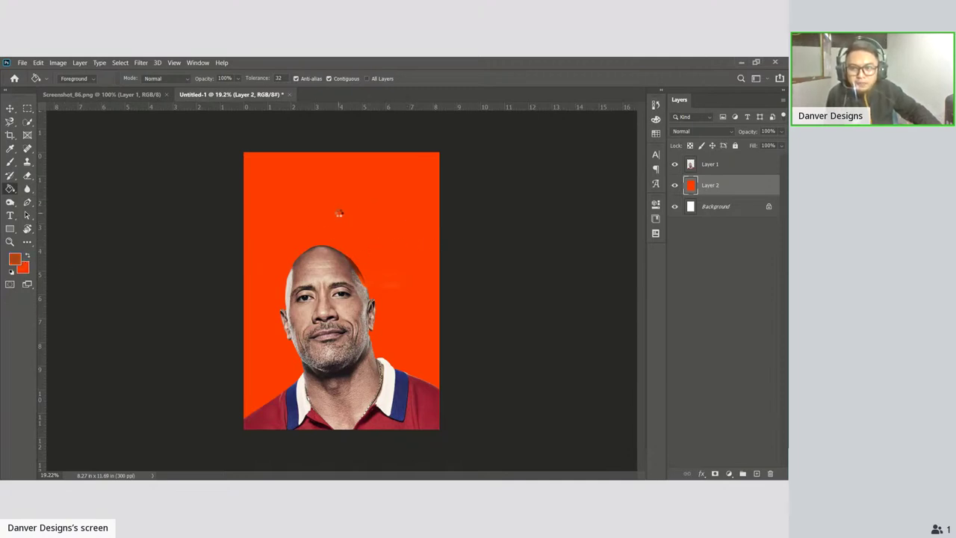
pyautogui.click(357, 223)
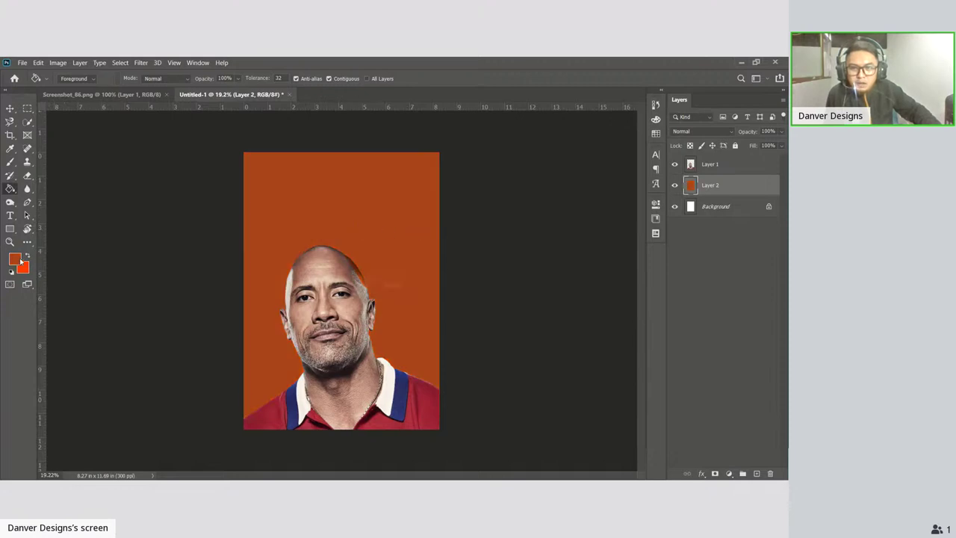
pyautogui.press('i')
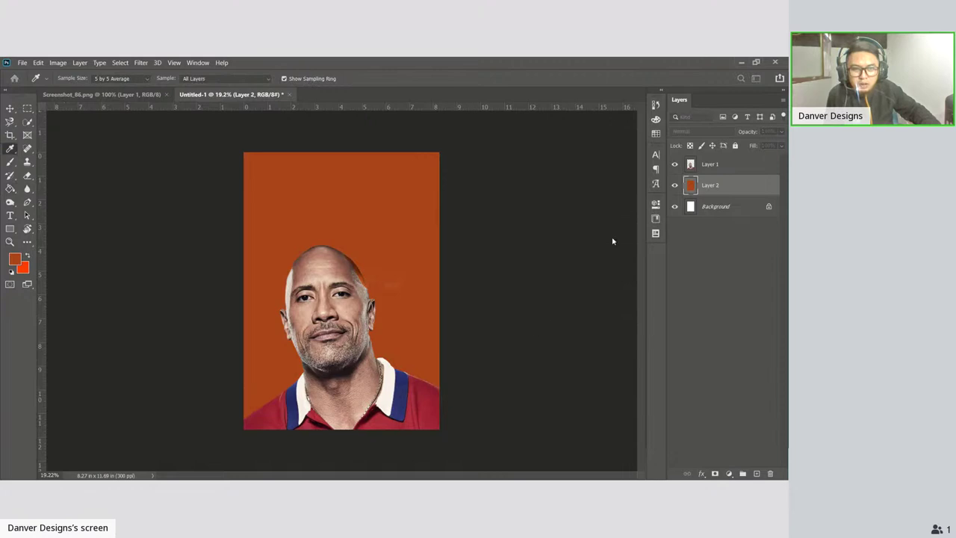
pyautogui.press('g')
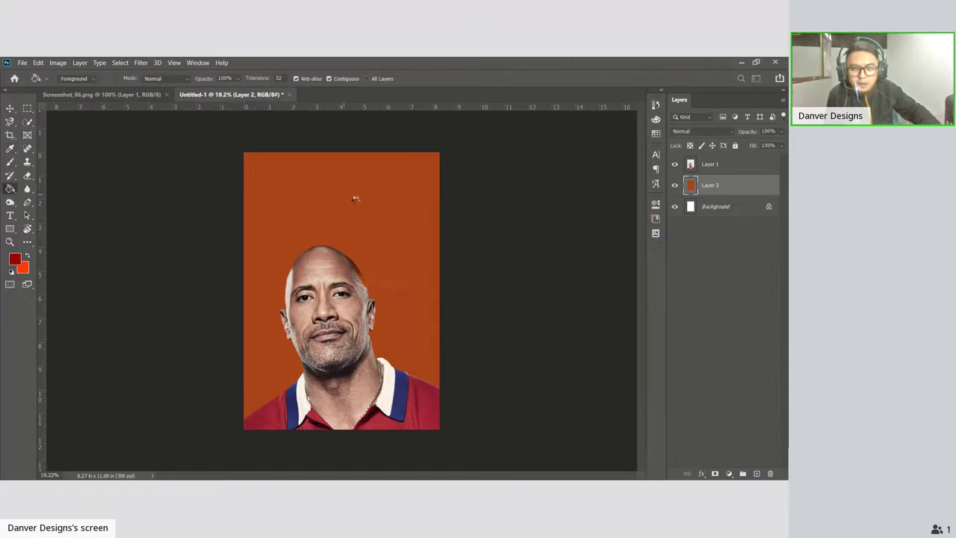
pyautogui.click(359, 203)
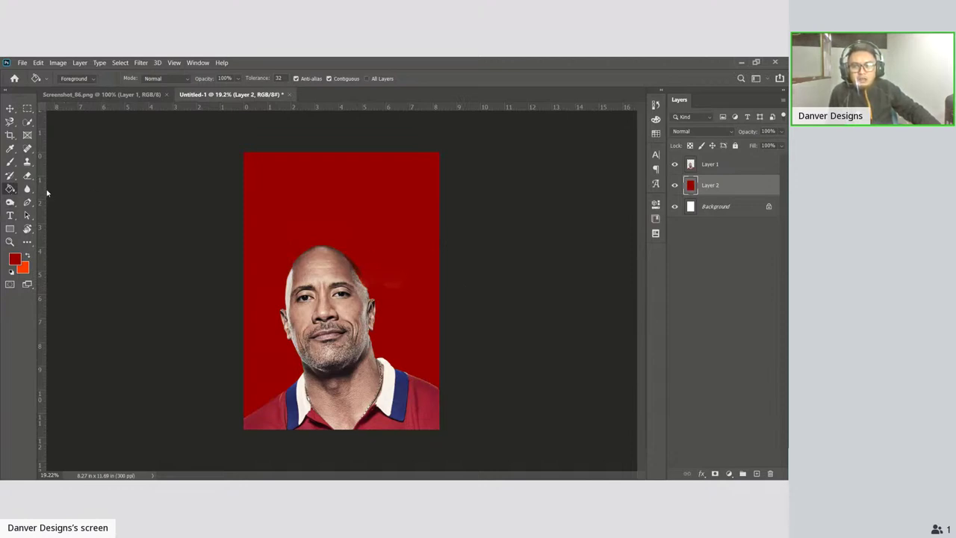
pyautogui.hotkey('shift', 'g')
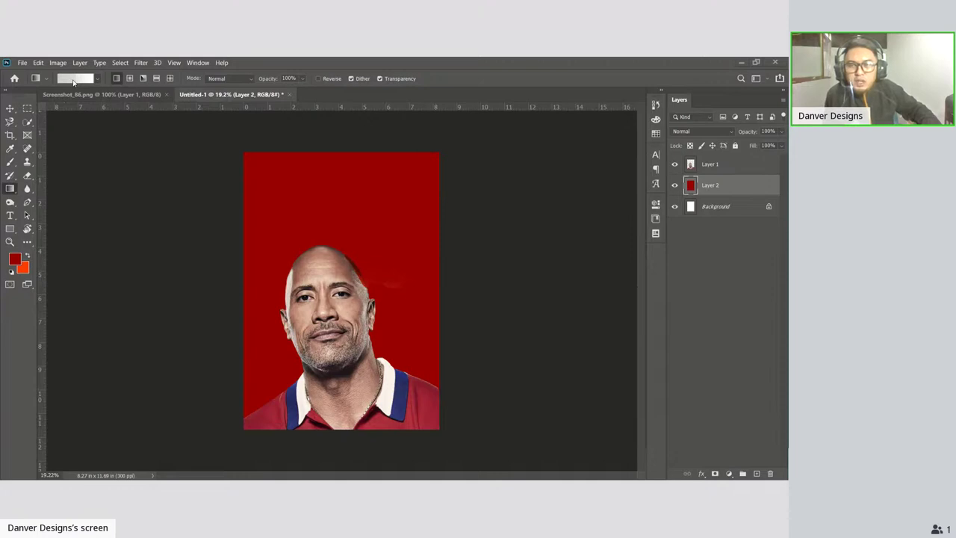
# Sample dark red and orange-red as the working colours with the Eyedropper.
pyautogui.press('alt')
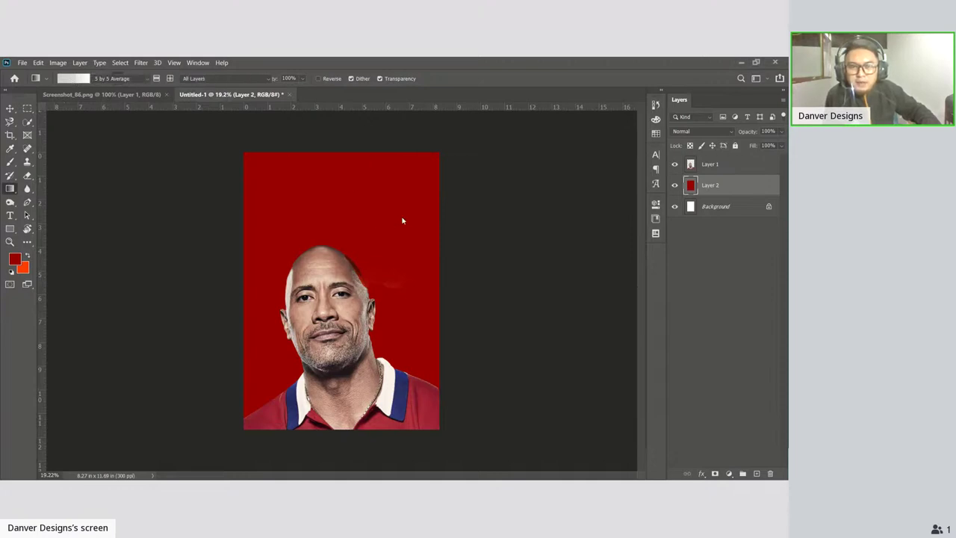
pyautogui.press('i')
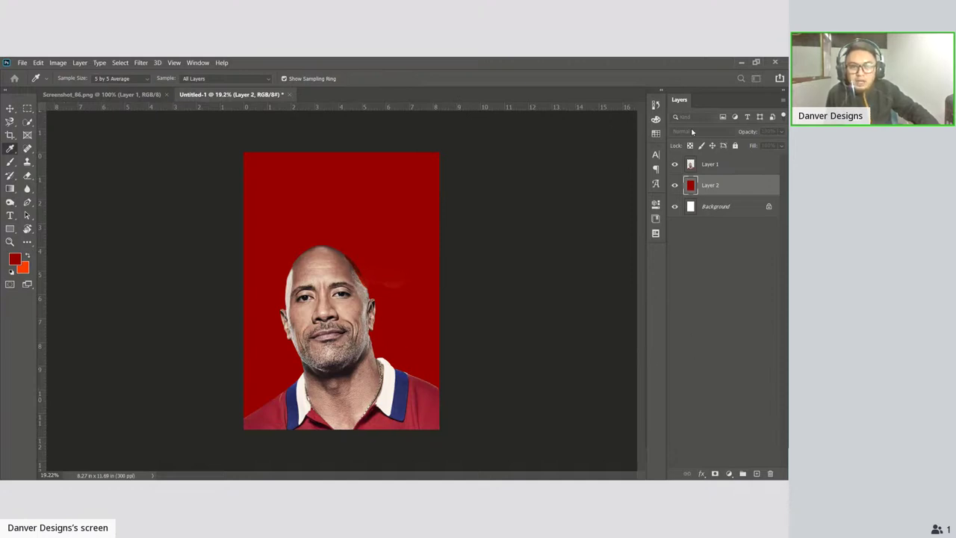
pyautogui.press('g')
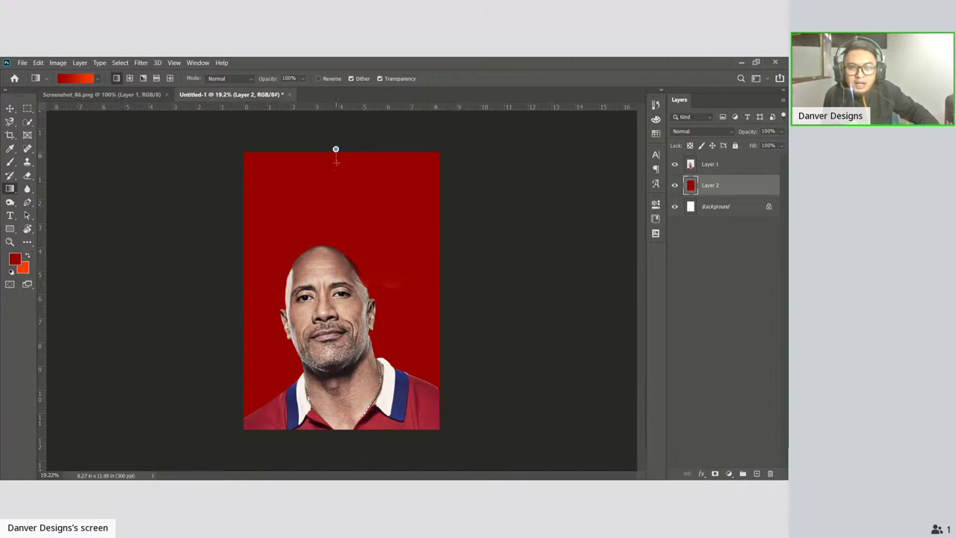
# Try several gradient directions on Layer 2, settling on dark red top to orange-red bottom.
pyautogui.moveTo(336, 162); pyautogui.dragTo(338, 368)
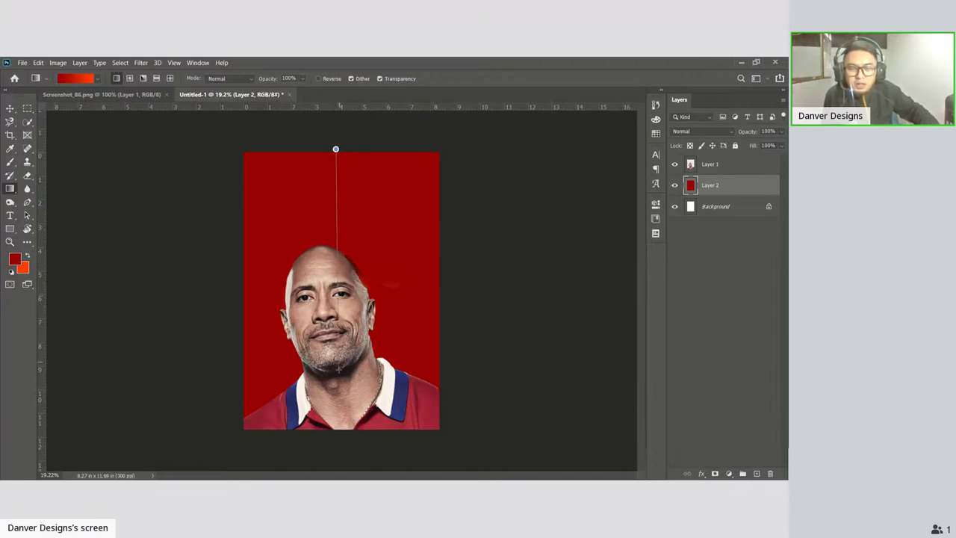
pyautogui.moveTo(338, 368)
pyautogui.mouseDown()
pyautogui.moveTo(338, 424)
pyautogui.moveTo(340, 382)
pyautogui.mouseUp()
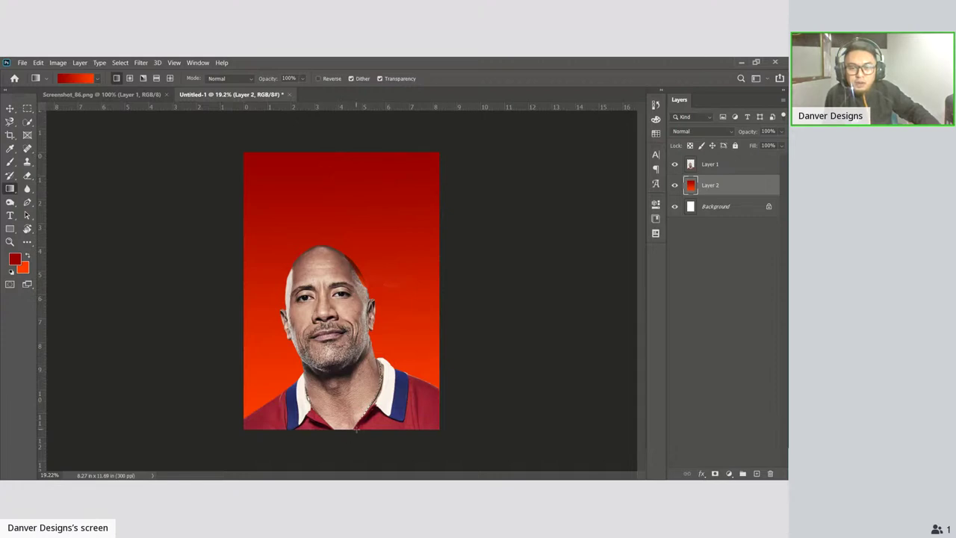
pyautogui.moveTo(356, 430)
pyautogui.mouseDown()
pyautogui.moveTo(365, 231)
pyautogui.moveTo(352, 153)
pyautogui.mouseUp()
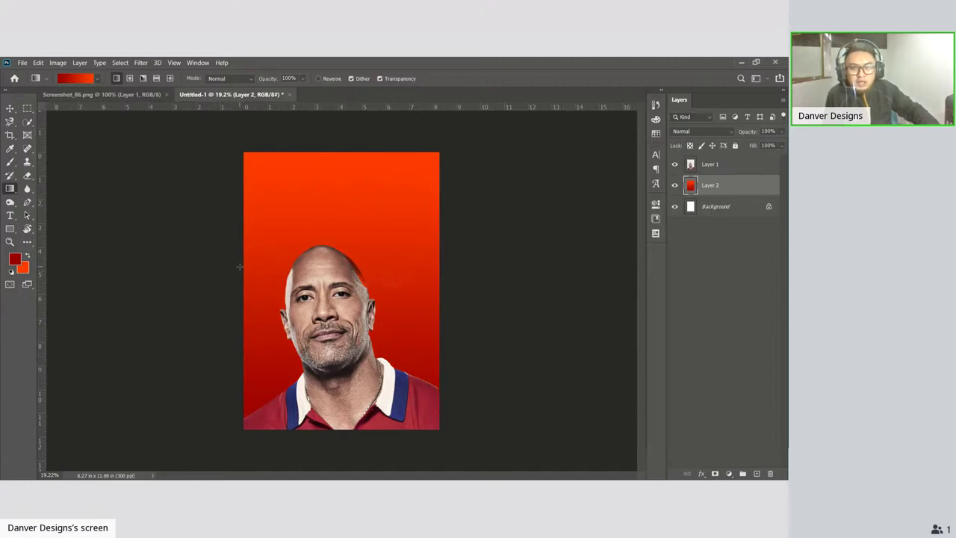
pyautogui.moveTo(239, 266); pyautogui.dragTo(435, 263)
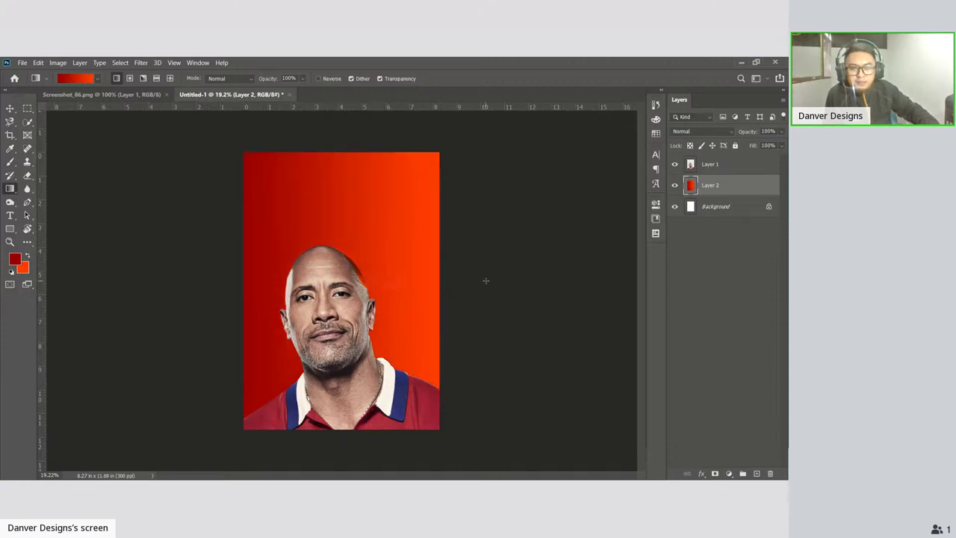
pyautogui.moveTo(445, 259); pyautogui.dragTo(239, 263)
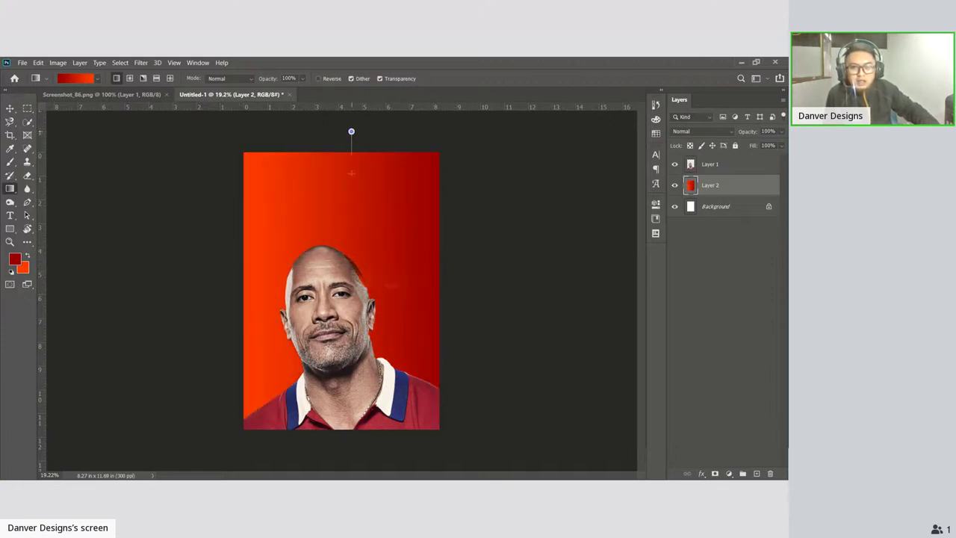
pyautogui.moveTo(351, 132); pyautogui.dragTo(354, 444)
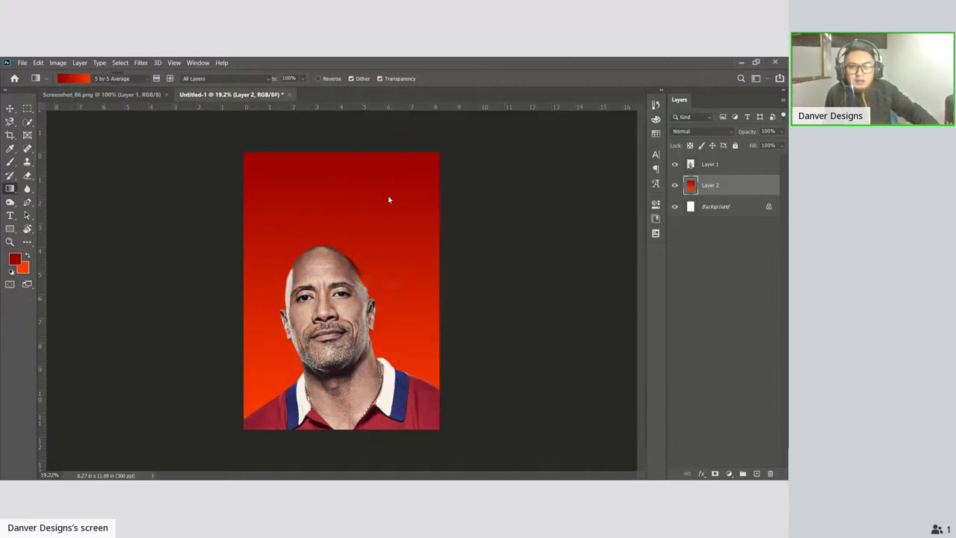
pyautogui.press('i')
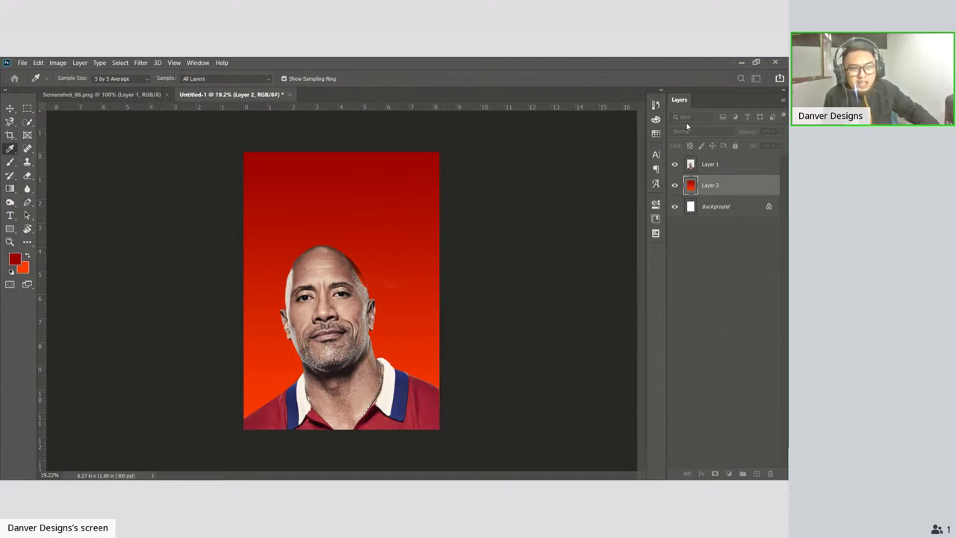
# Test a blue-to-red gradient in several directions, then revert to the red-to-orange gradient.
pyautogui.press('g')
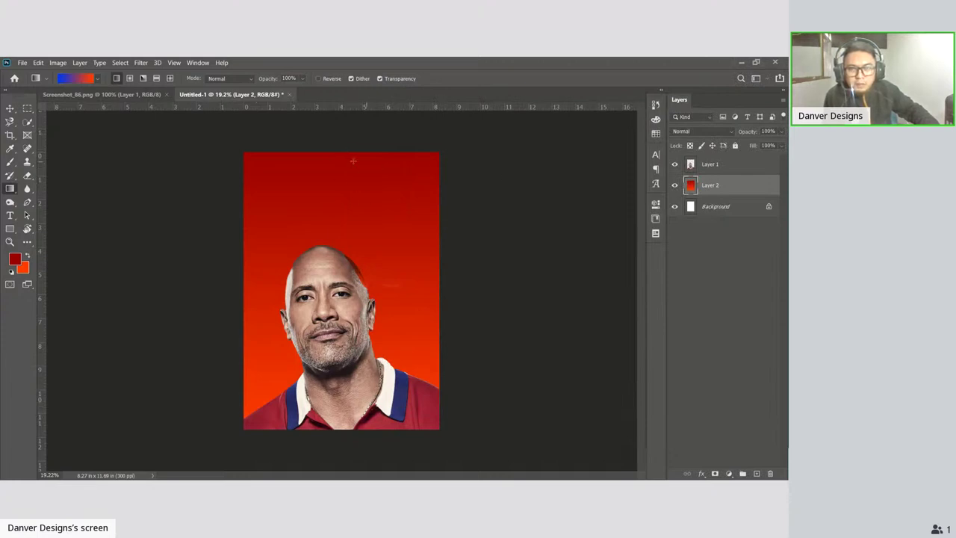
pyautogui.moveTo(333, 147); pyautogui.dragTo(335, 251)
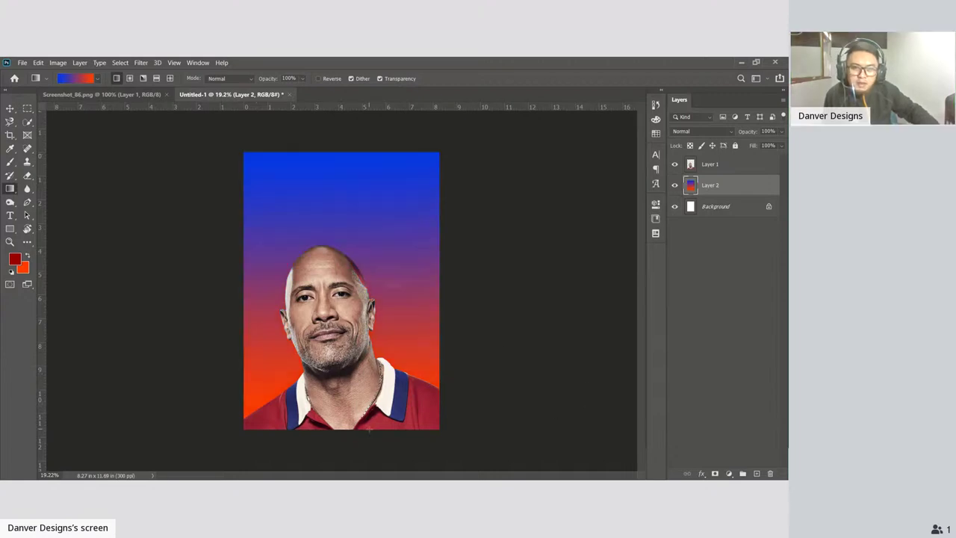
pyautogui.moveTo(369, 430); pyautogui.dragTo(373, 149)
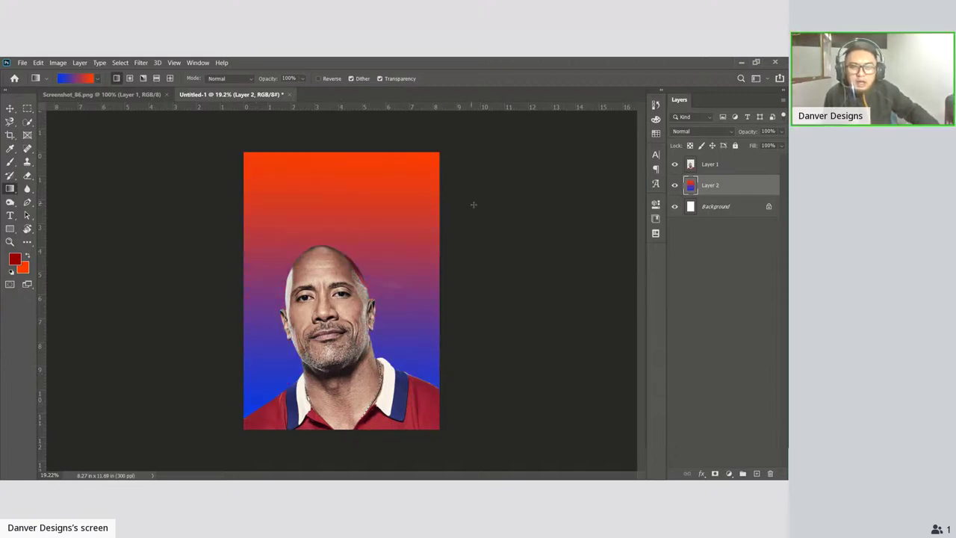
pyautogui.moveTo(235, 284); pyautogui.dragTo(489, 286)
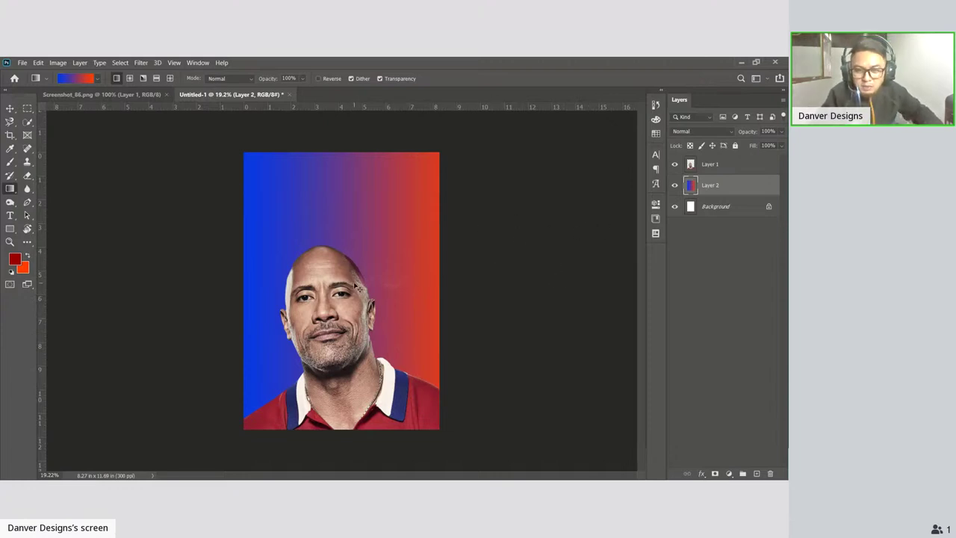
pyautogui.moveTo(342, 403)
pyautogui.mouseDown()
pyautogui.moveTo(342, 171)
pyautogui.moveTo(342, 396)
pyautogui.mouseUp()
pyautogui.hotkey('ctrl', 'z')
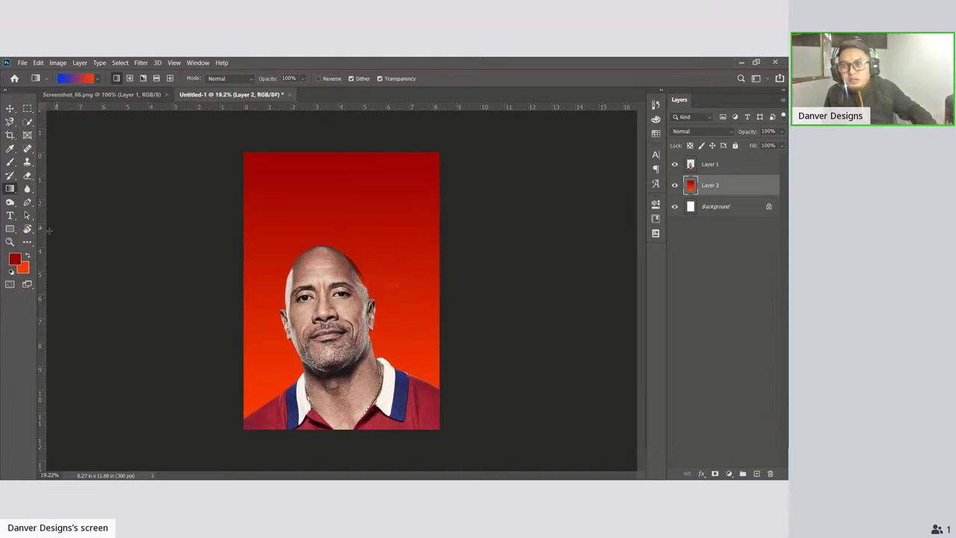
# Briefly try the Eraser, return to the Gradient tool, then pick the Horizontal Type tool.
pyautogui.click(27, 176)
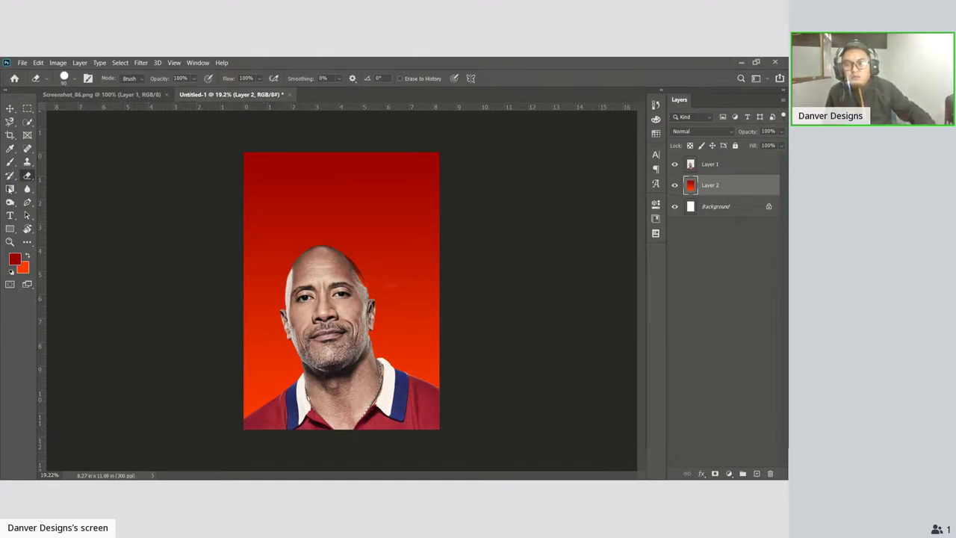
pyautogui.click(10, 189)
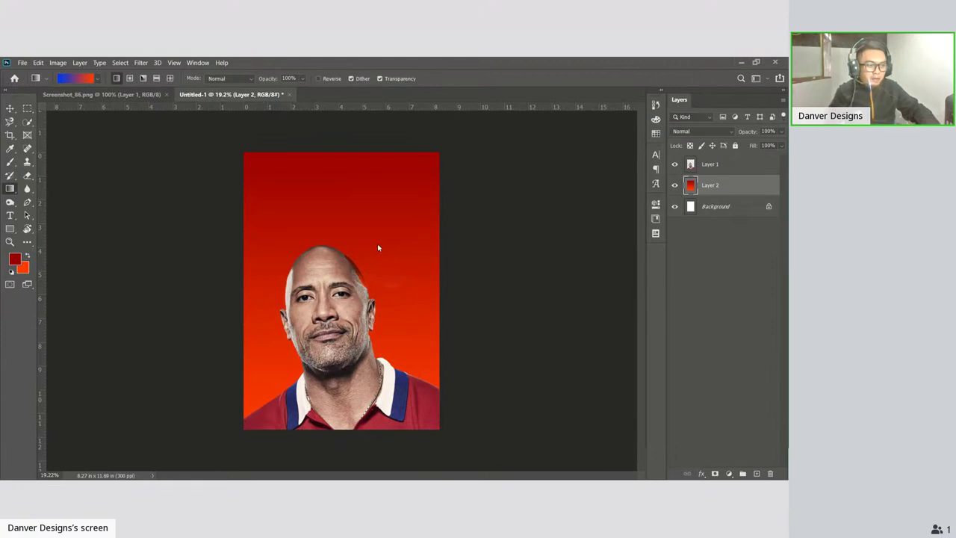
pyautogui.click(9, 215)
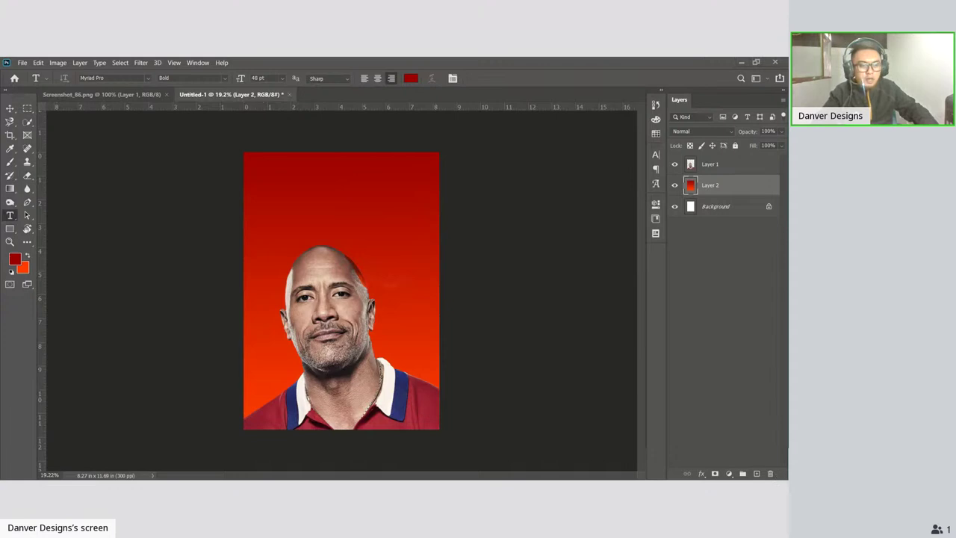
# Type THE near the poster top, colour it light cream, and commit the text layer.
pyautogui.click(755, 473)
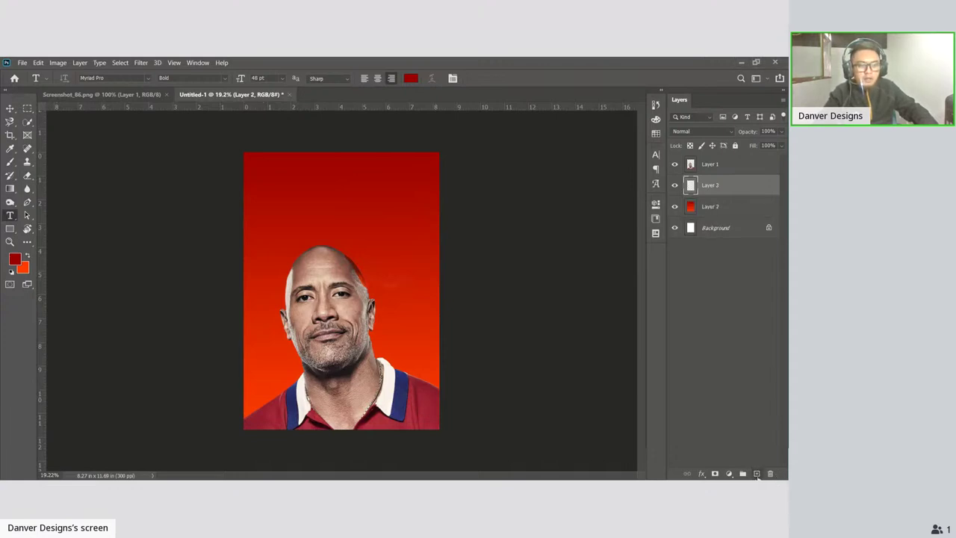
pyautogui.click(327, 206)
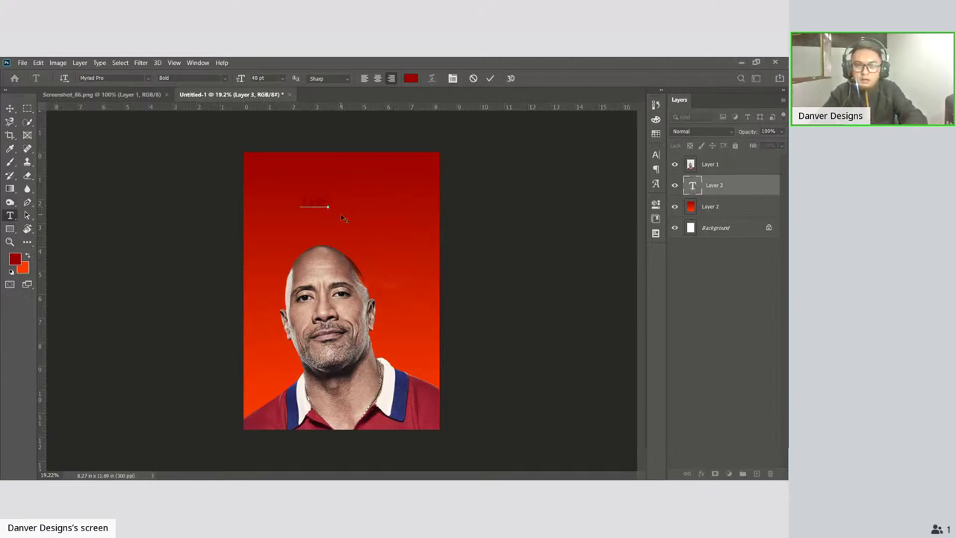
pyautogui.write('TH')
pyautogui.hotkey('ctrl', 'a')
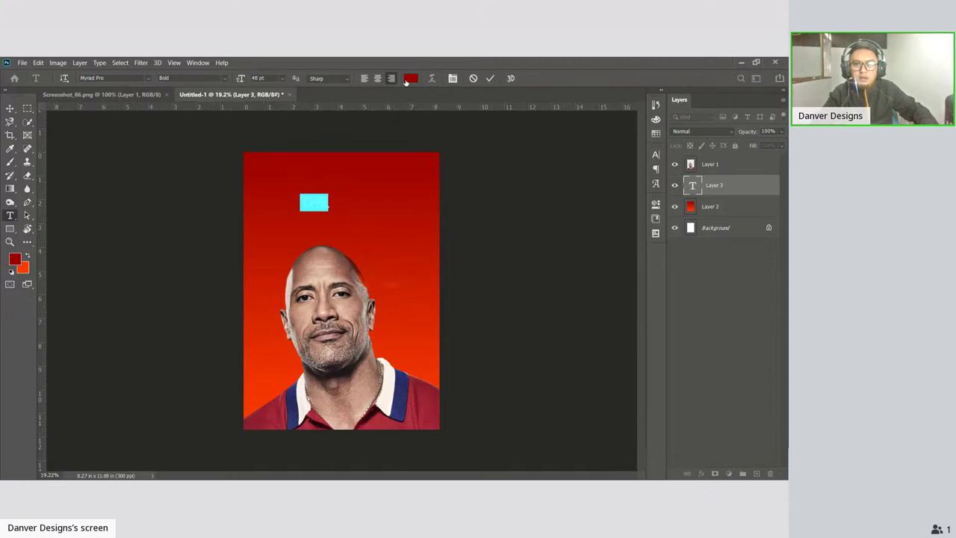
pyautogui.click(408, 81)
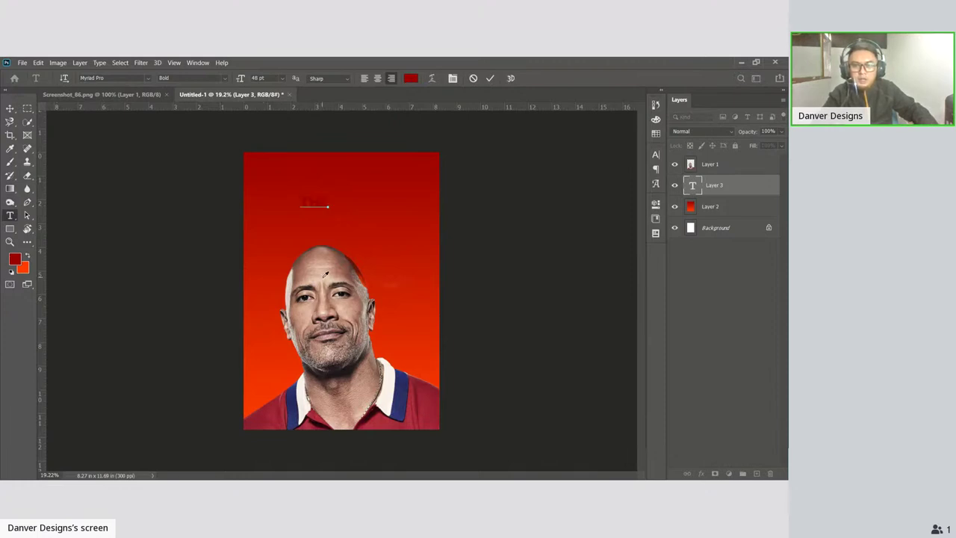
pyautogui.press('Return')
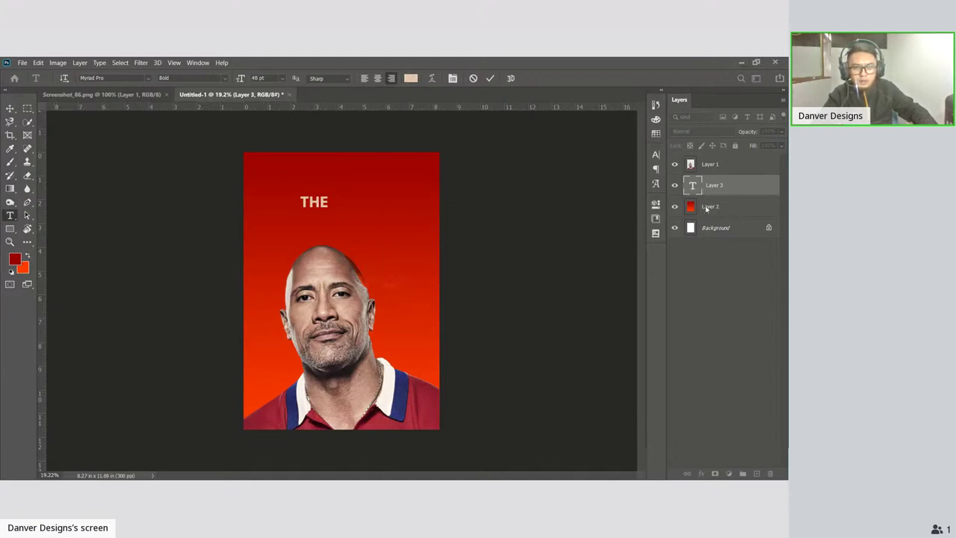
pyautogui.hotkey('ctrl', 'a')
pyautogui.click(735, 185)
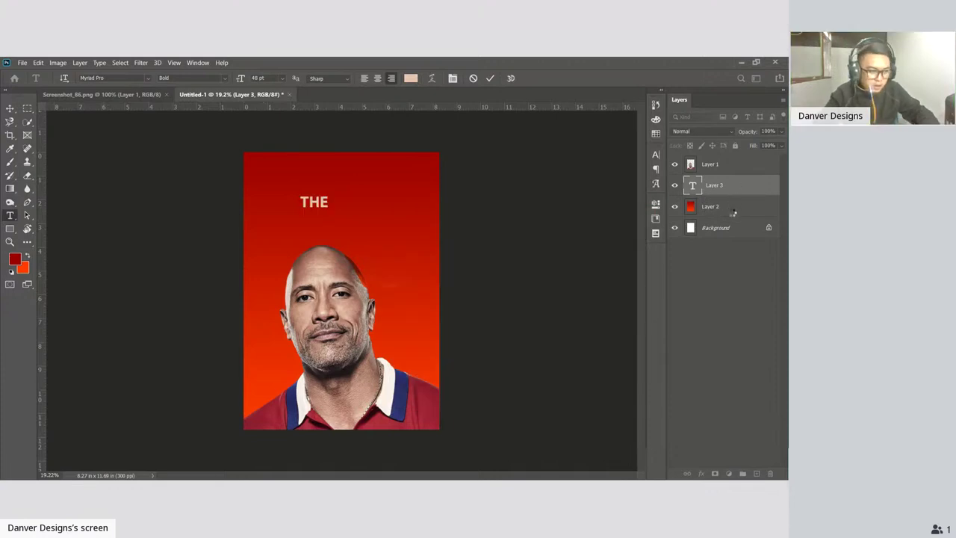
pyautogui.hotkey('ctrl', 'Return')
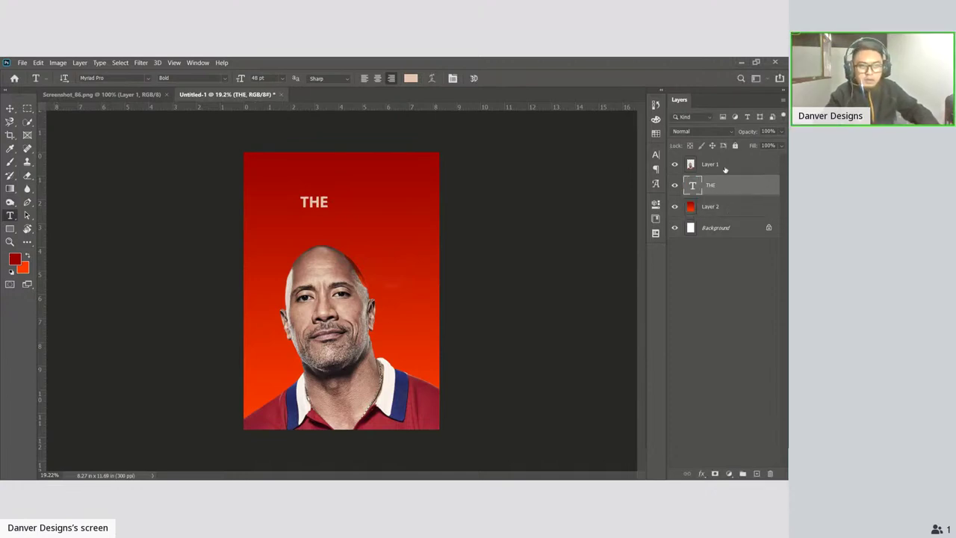
# Centre THE at the poster top and duplicate it just below.
pyautogui.press('v')
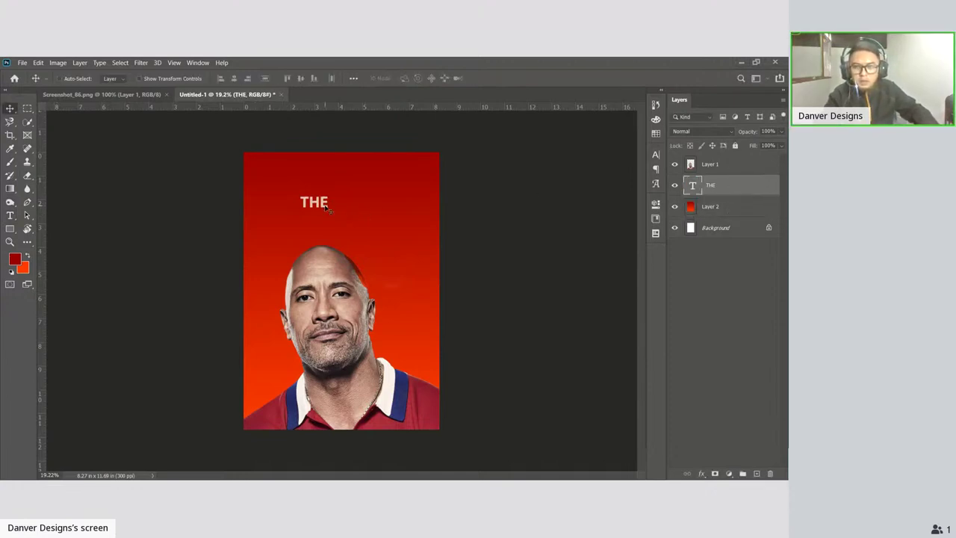
pyautogui.moveTo(323, 205); pyautogui.dragTo(350, 190)
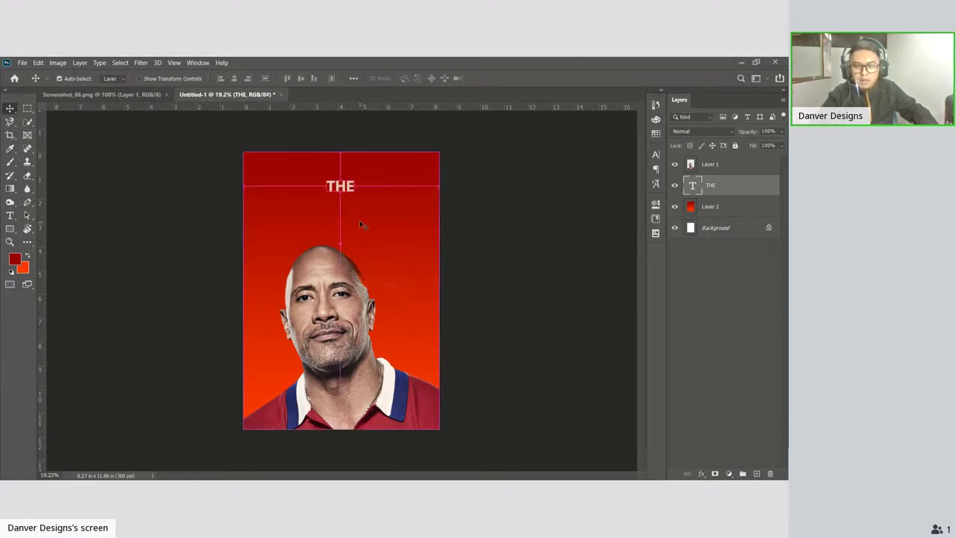
pyautogui.hotkey('ctrl', 'j')
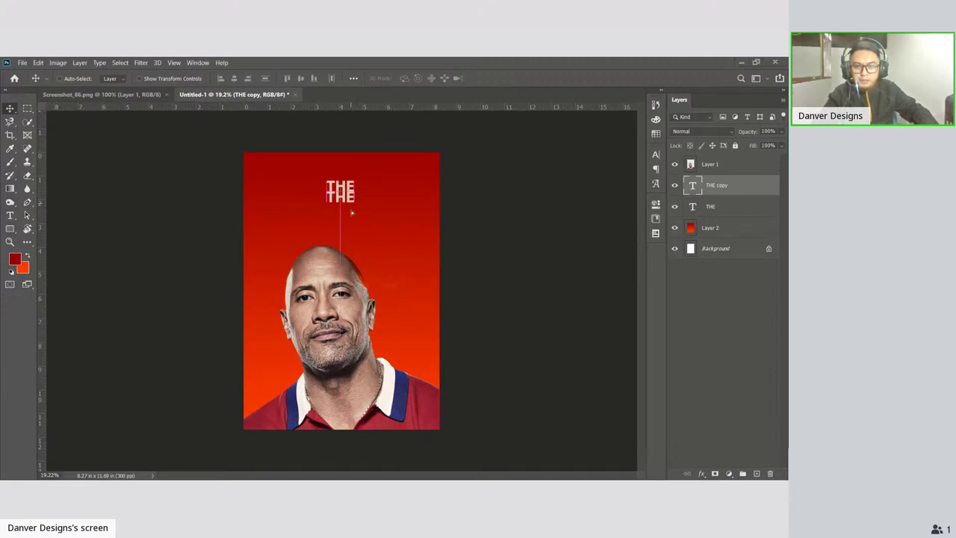
pyautogui.moveTo(352, 190); pyautogui.dragTo(352, 227)
# Retype the duplicate as ROCK and enlarge it to 123 pt.
pyautogui.press('t')
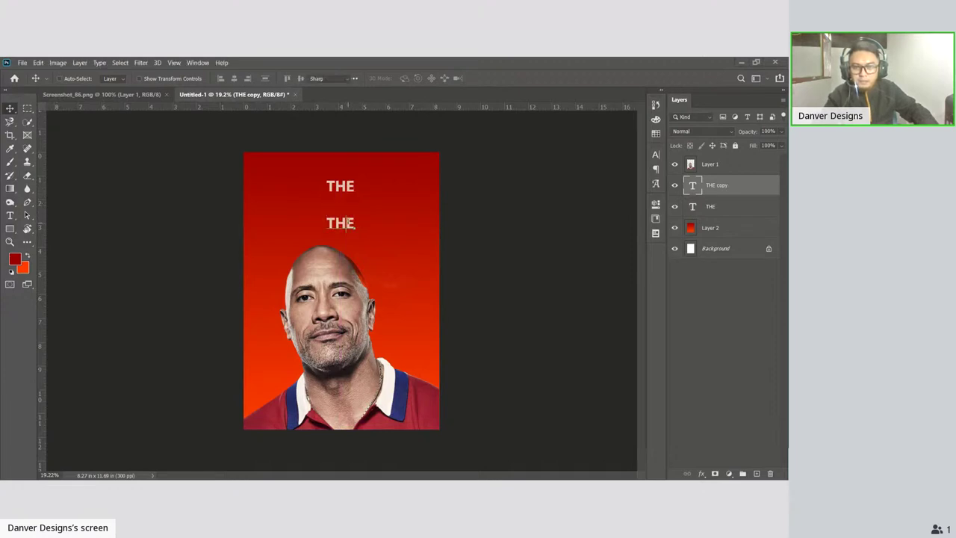
pyautogui.doubleClick(348, 223)
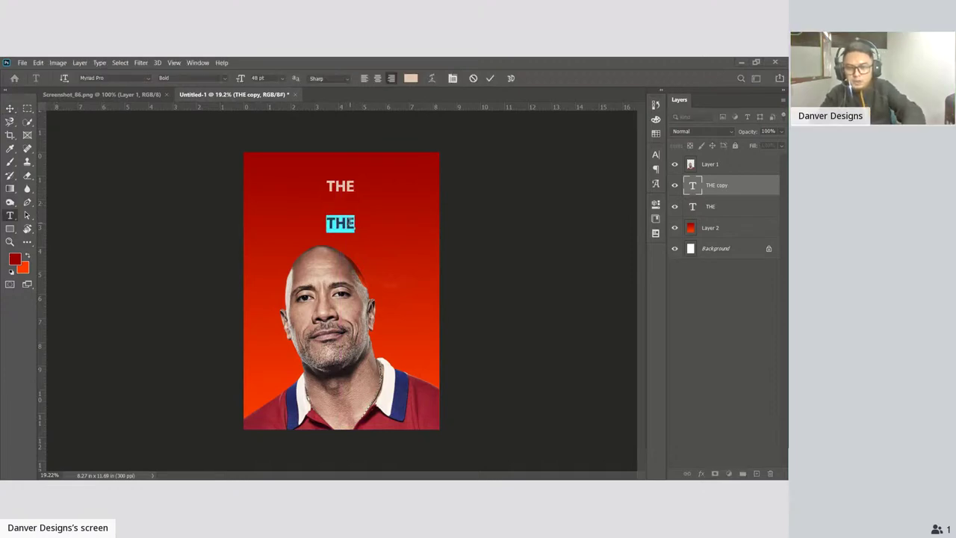
pyautogui.click(354, 223)
pyautogui.hotkey('ctrl', 'a')
pyautogui.write('ROCK')
pyautogui.hotkey('ctrl', 'a')
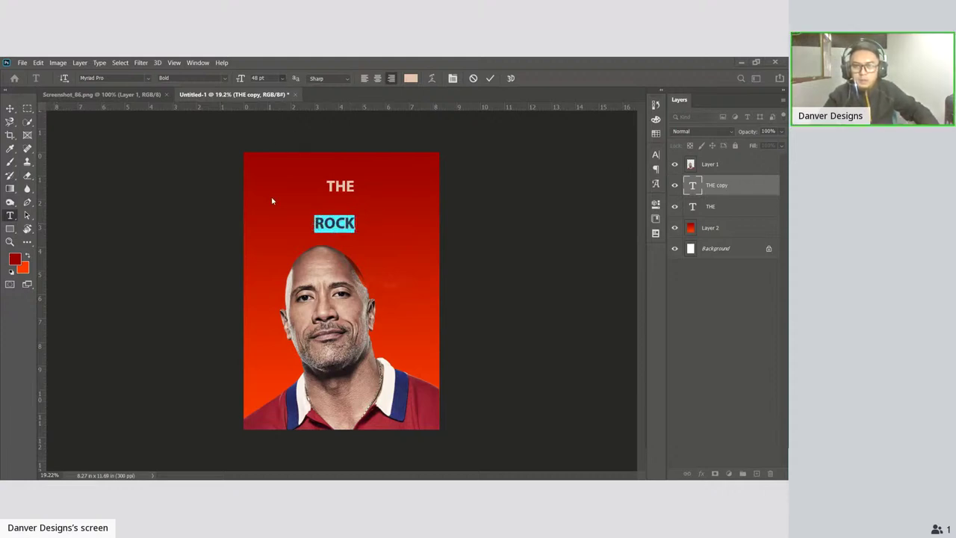
pyautogui.hotkey('ctrl', 'shift', '.')
pyautogui.hotkey('ctrl', 'shift', '.')
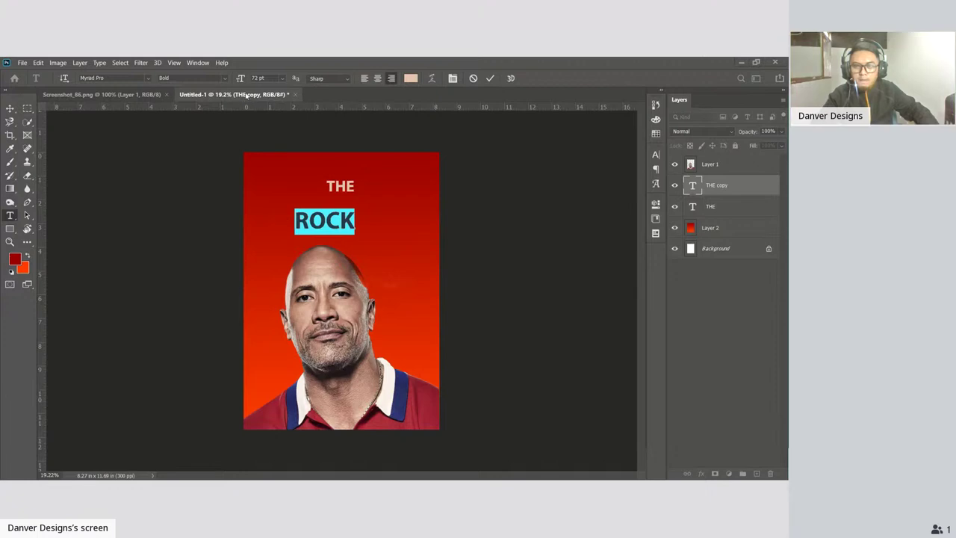
pyautogui.moveTo(239, 80); pyautogui.dragTo(265, 84)
pyautogui.click(743, 193)
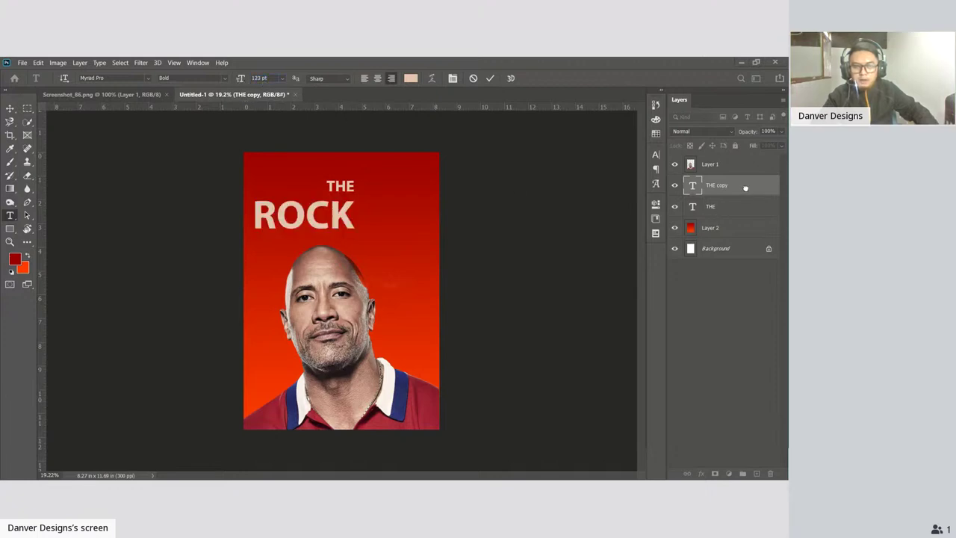
pyautogui.click(326, 225)
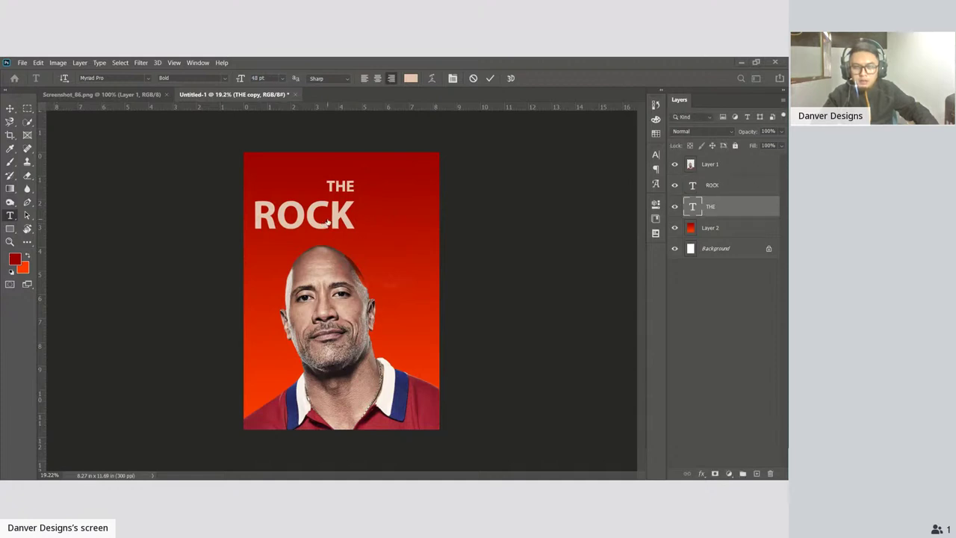
# Centre ROCK directly beneath THE, nudging it left and right into place.
pyautogui.keyDown('ctrl'); pyautogui.click(324, 222); pyautogui.keyUp('ctrl')
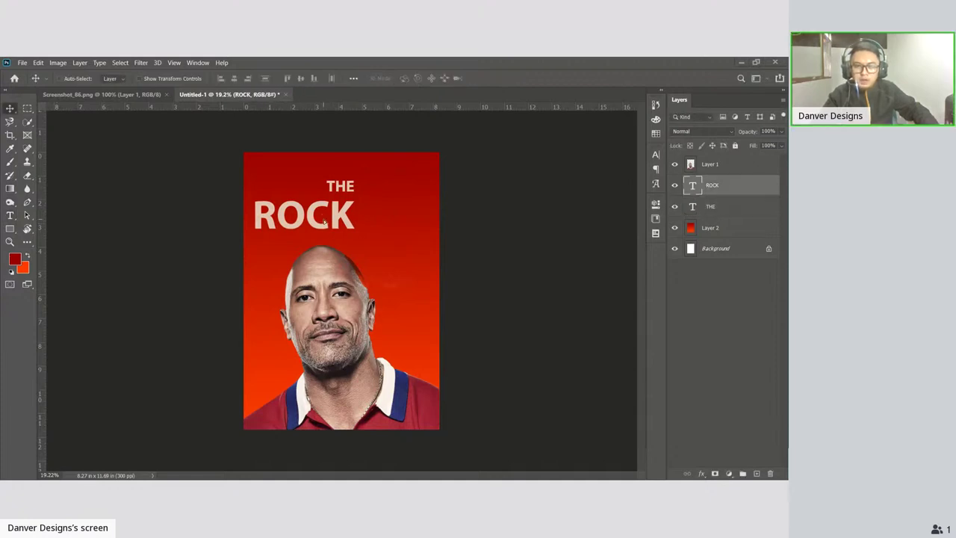
pyautogui.moveTo(324, 222); pyautogui.dragTo(359, 219)
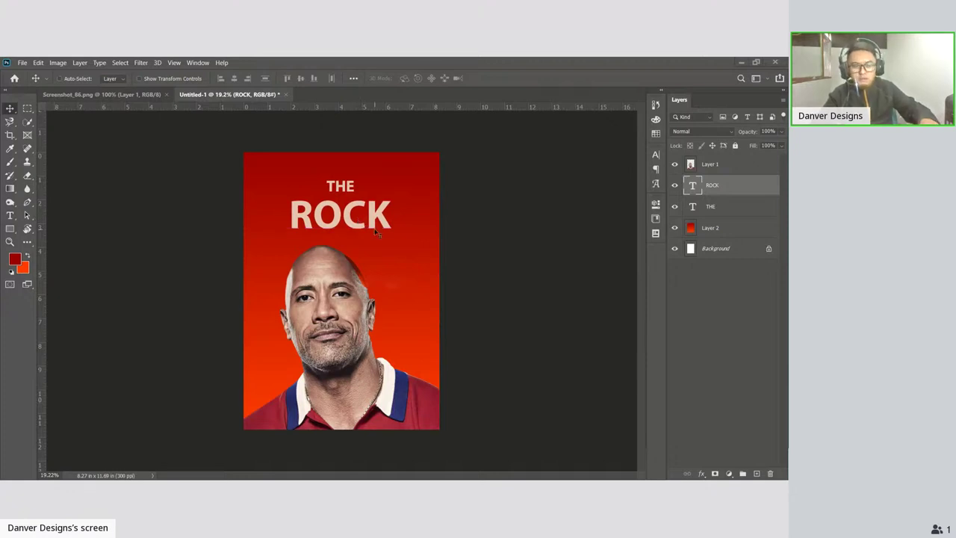
pyautogui.press('Right')
pyautogui.press('Right')
pyautogui.press('Right')
pyautogui.press('Right')
pyautogui.press('Right')
pyautogui.press('Right')
pyautogui.press('Right')
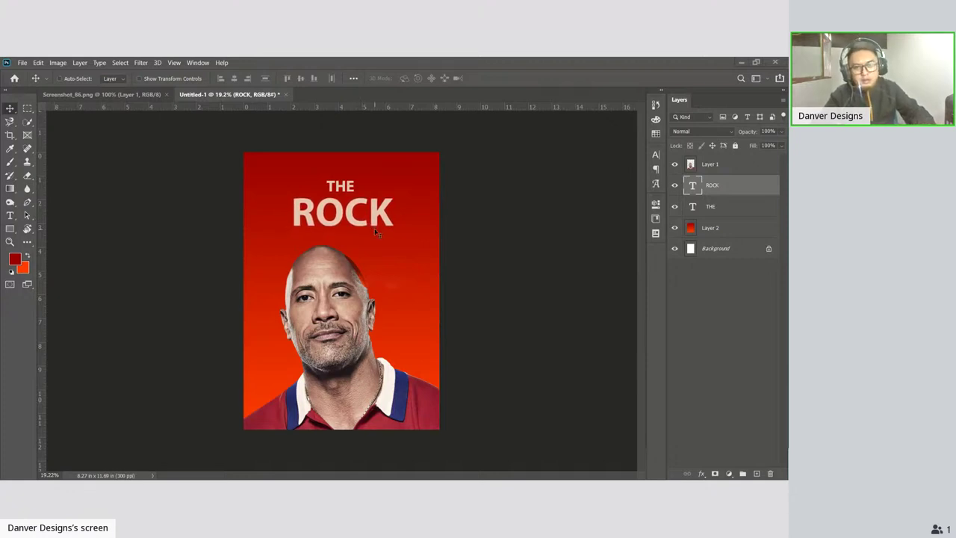
pyautogui.press('Right')
pyautogui.press('Right')
pyautogui.press('Left')
pyautogui.press('Left')
pyautogui.press('Left')
pyautogui.press('Left')
pyautogui.press('Left')
pyautogui.press('Left')
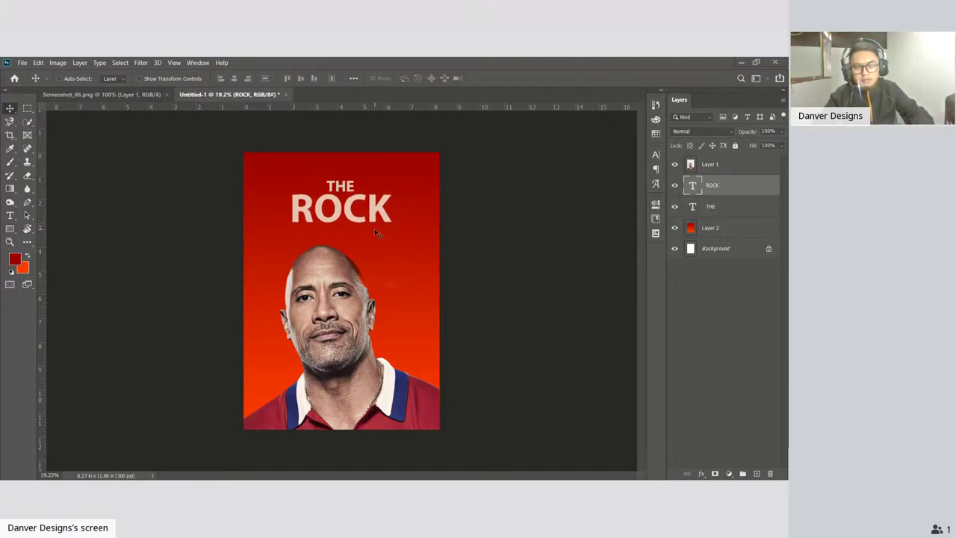
pyautogui.press('Right')
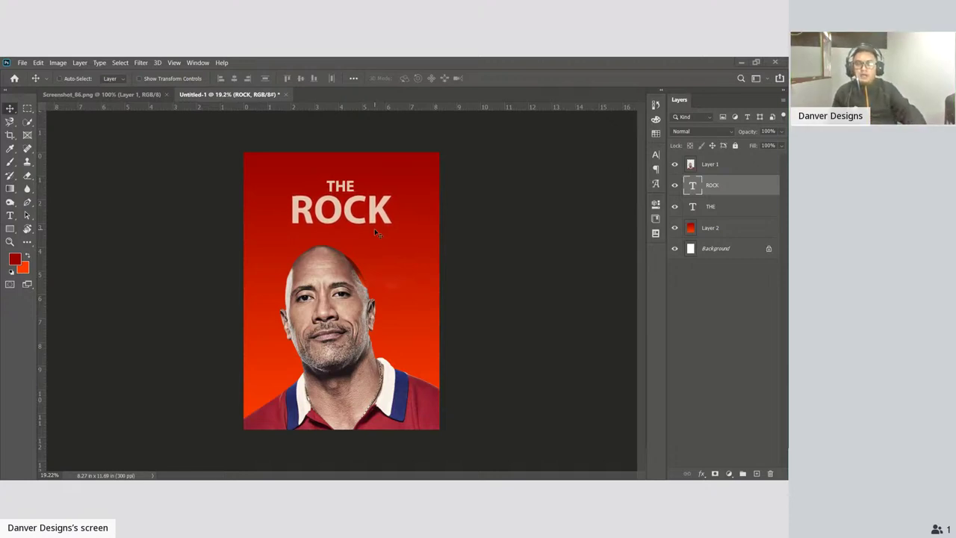
pyautogui.press('Left')
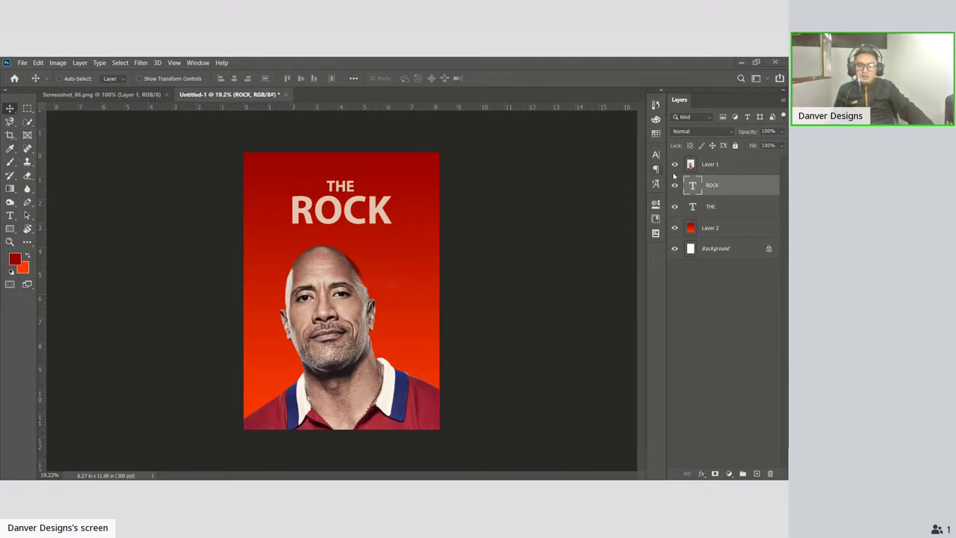
# Start a new 'coming soon....' text line beside the head, above the Background layer.
pyautogui.click(735, 215)
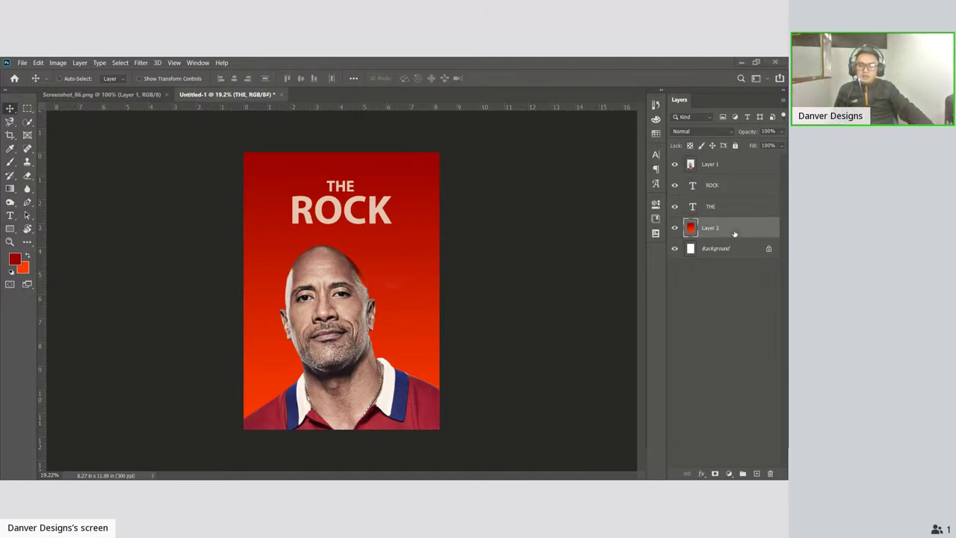
pyautogui.click(734, 249)
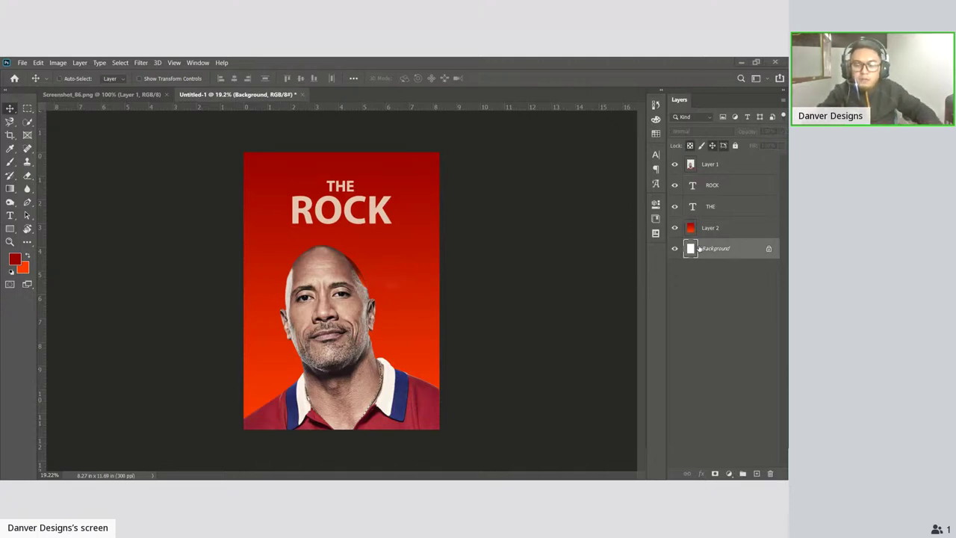
pyautogui.press('t')
pyautogui.click(410, 250)
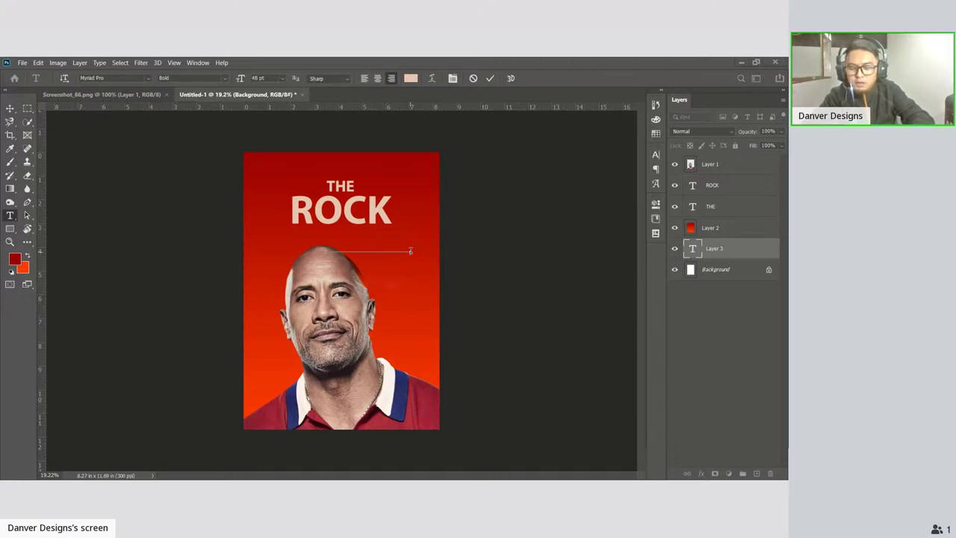
# Size the 'coming soon....' text to 18 pt and move it just under ROCK.
pyautogui.hotkey('ctrl', 'a')
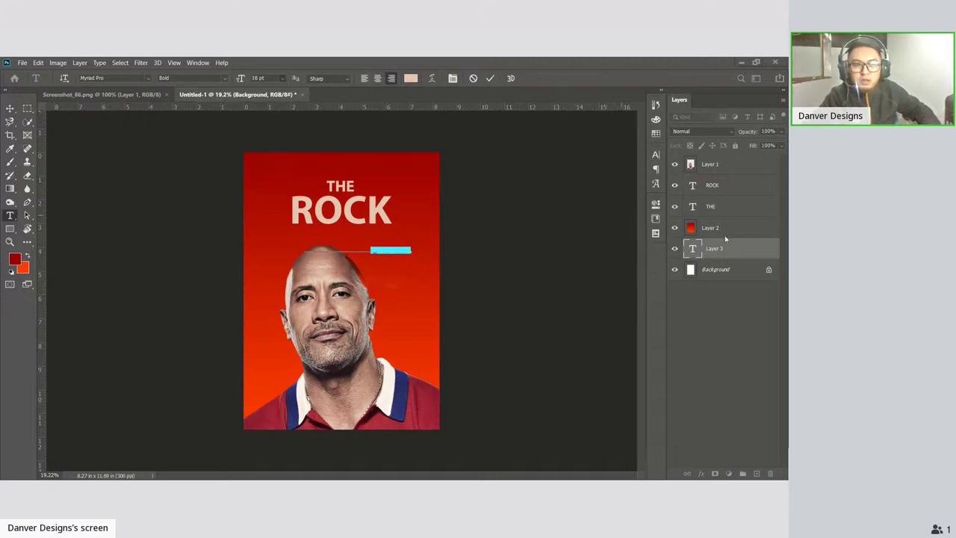
pyautogui.moveTo(739, 249); pyautogui.dragTo(742, 175)
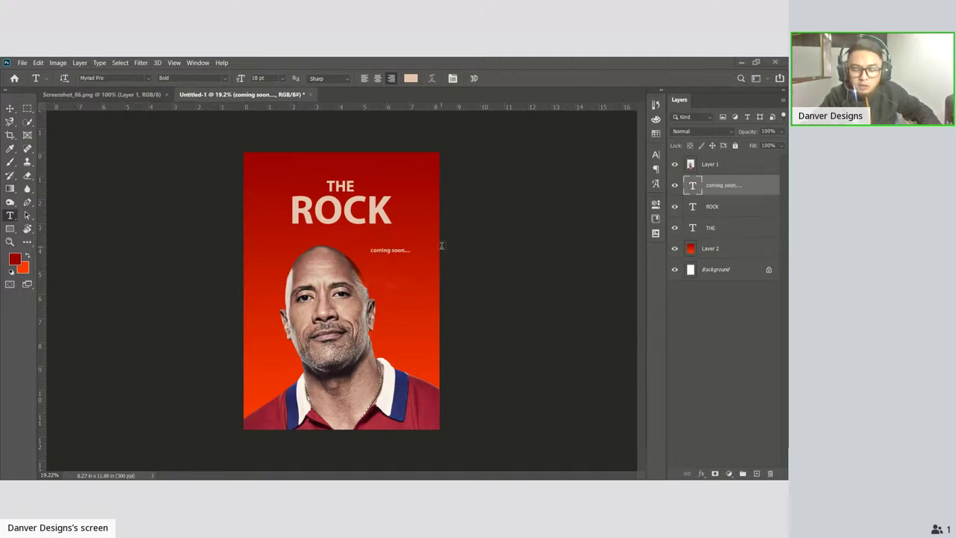
pyautogui.press('v')
pyautogui.moveTo(400, 252); pyautogui.dragTo(360, 240)
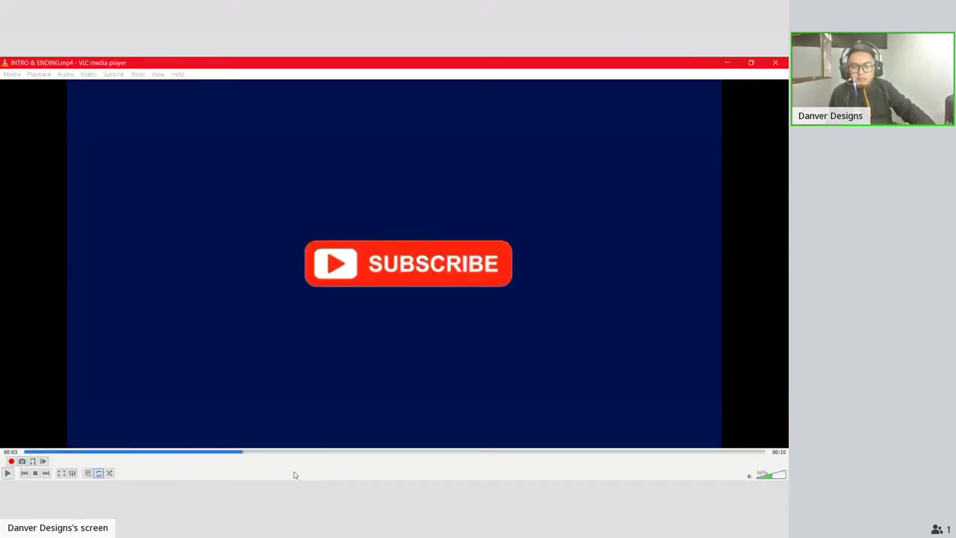
# Resume INTRO & ENDING.mp4 in VLC and let it loop back to the danver designs logo.
pyautogui.click(9, 472)
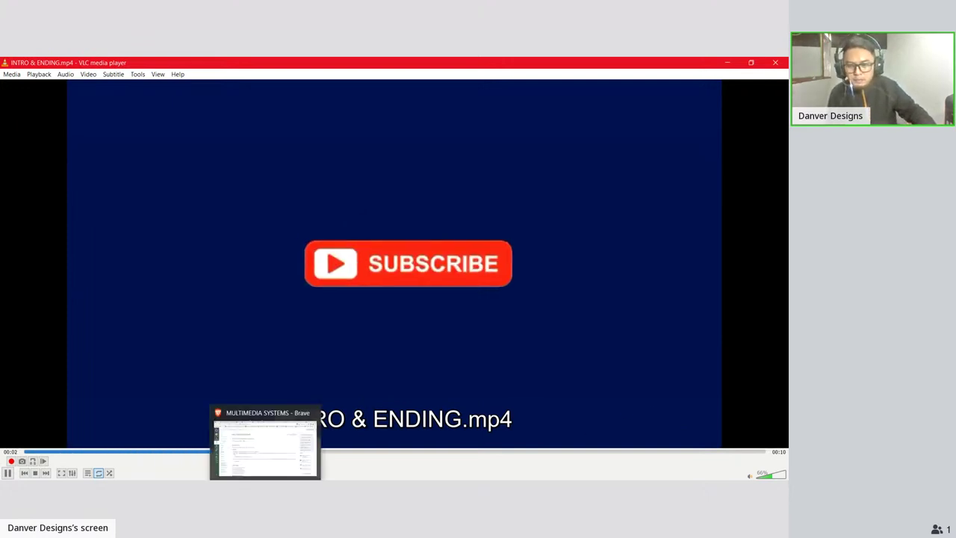
pyautogui.click(265, 446)
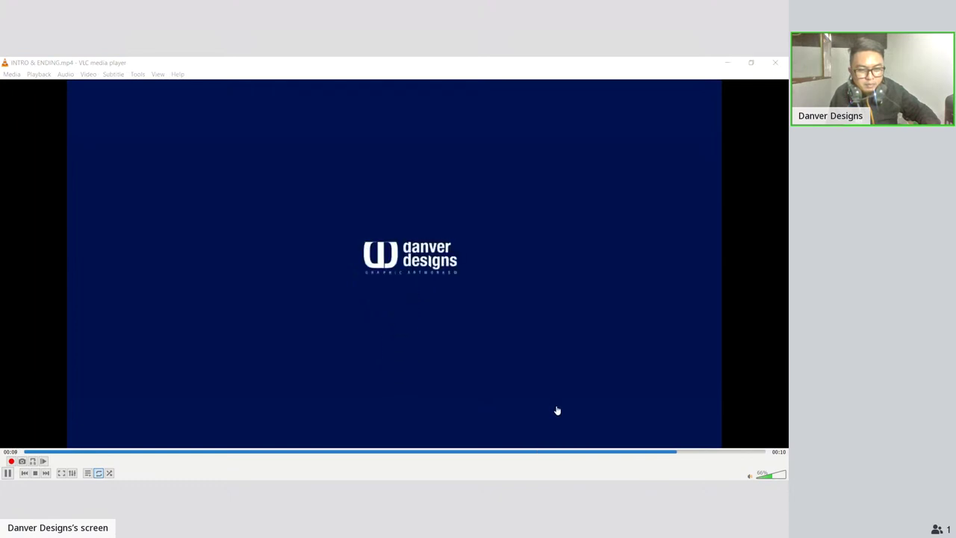
pyautogui.click(557, 410)
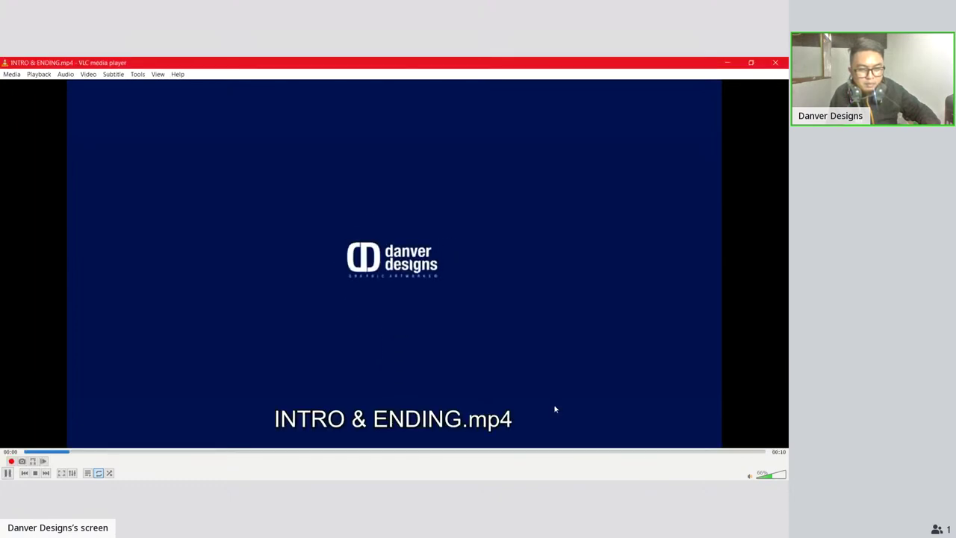